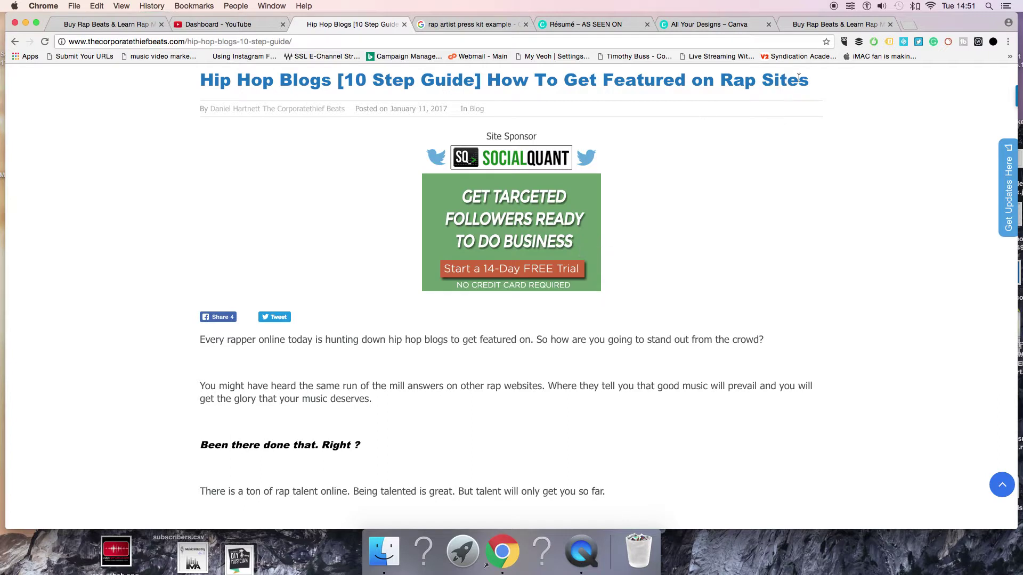
# Select part of the hip hop blogs article title, then refresh the page
pyautogui.moveTo(799, 78); pyautogui.dragTo(222, 188)
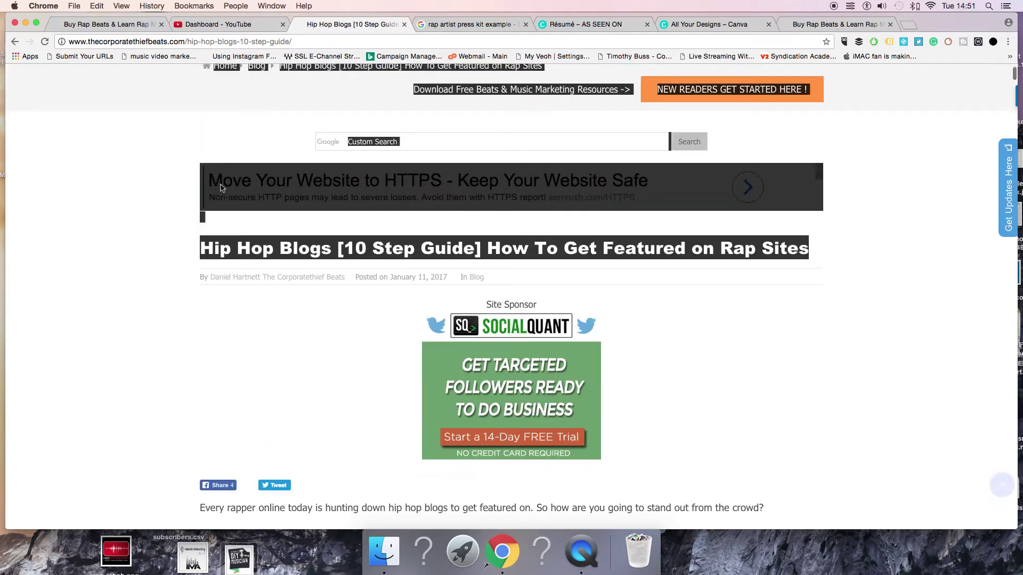
pyautogui.click(165, 206)
pyautogui.scroll(-5, 176, 192)
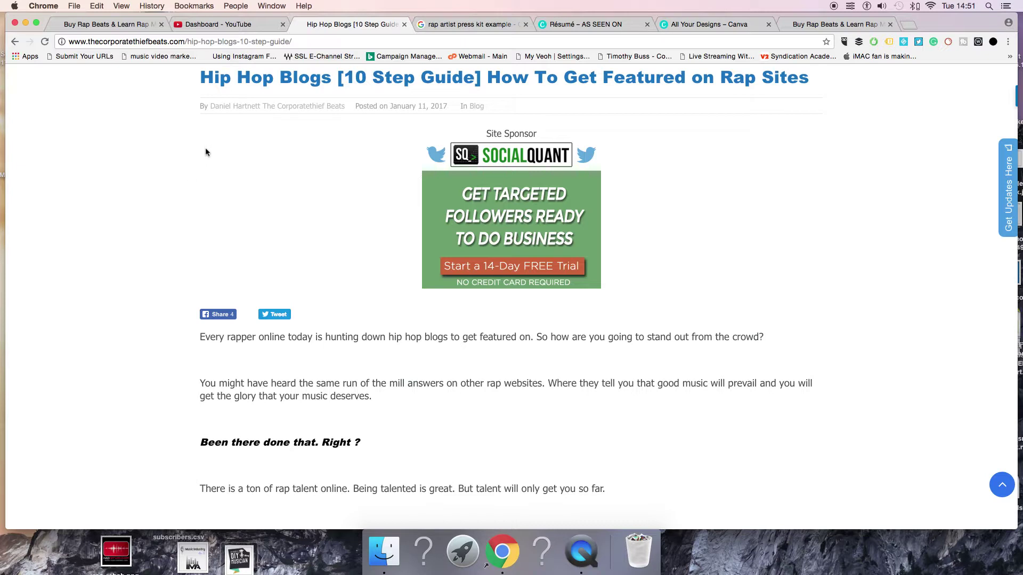
pyautogui.moveTo(201, 81); pyautogui.dragTo(816, 135)
pyautogui.scroll(-1, 792, 183)
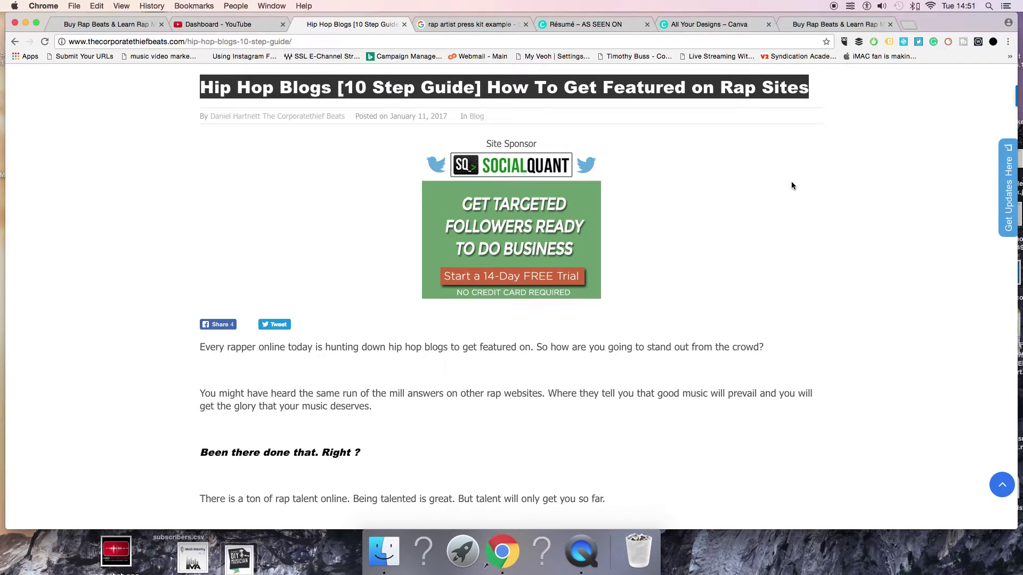
pyautogui.moveTo(821, 87); pyautogui.dragTo(200, 97)
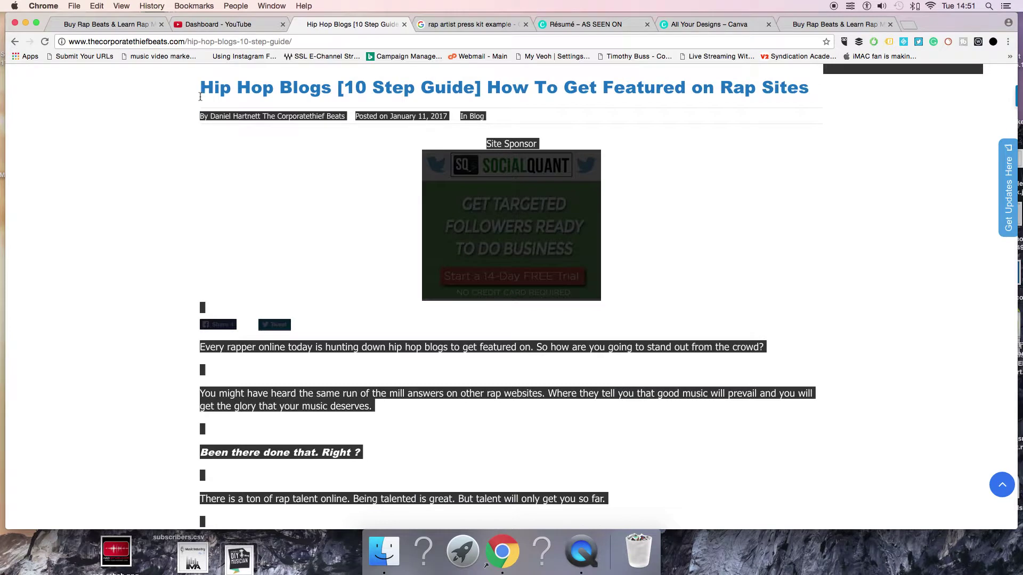
pyautogui.press('super+r')
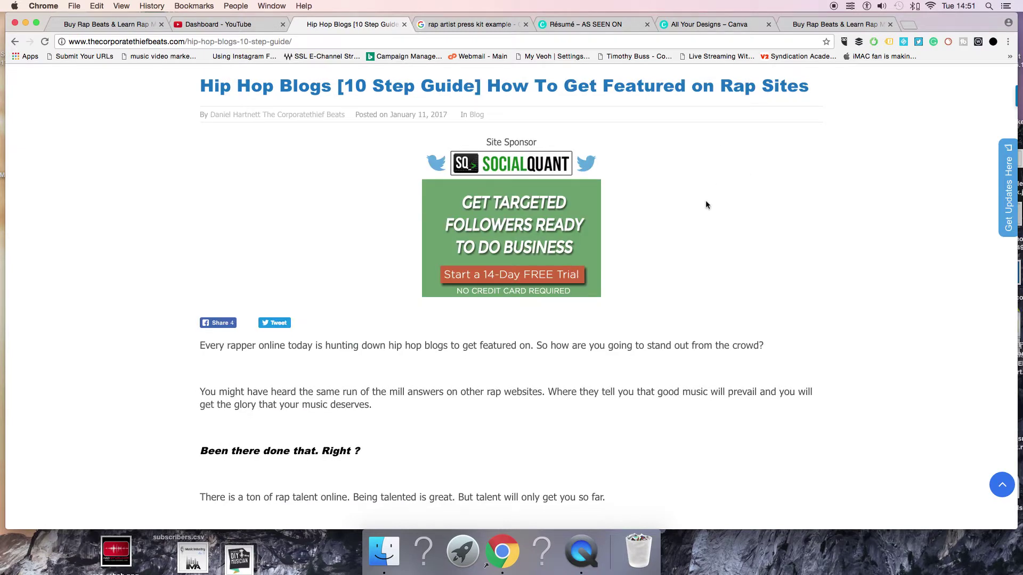
# Scroll the article down to Step 5, the professional press pack
pyautogui.scroll(-20, 705, 201)
pyautogui.scroll(-20, 704, 205)
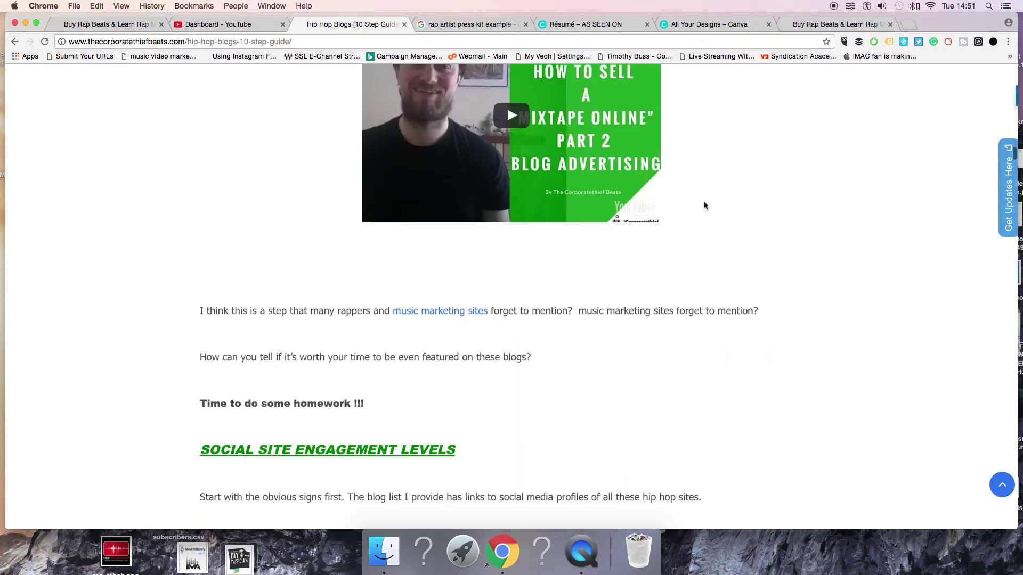
pyautogui.scroll(-20, 617, 209)
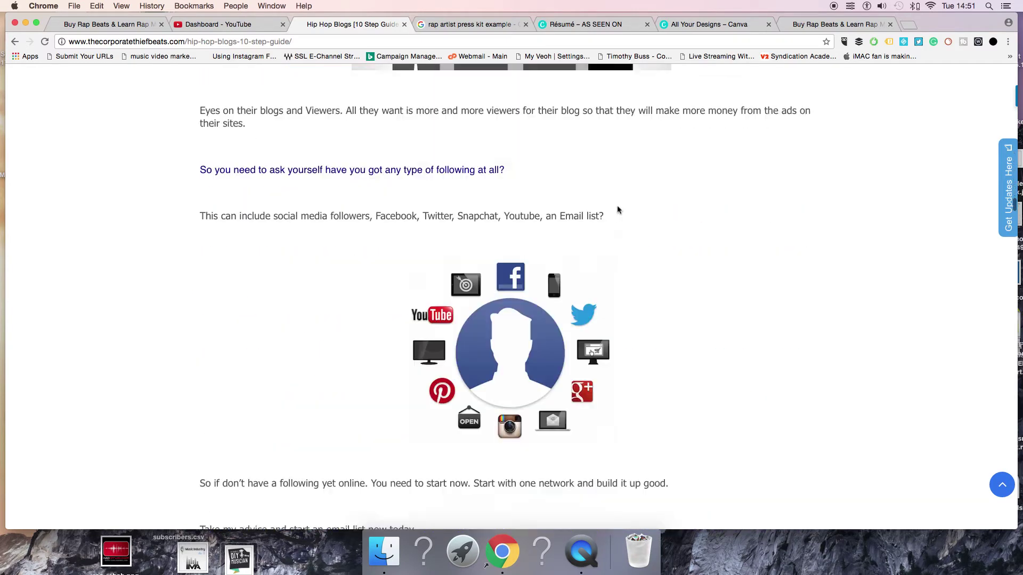
pyautogui.scroll(-20, 618, 214)
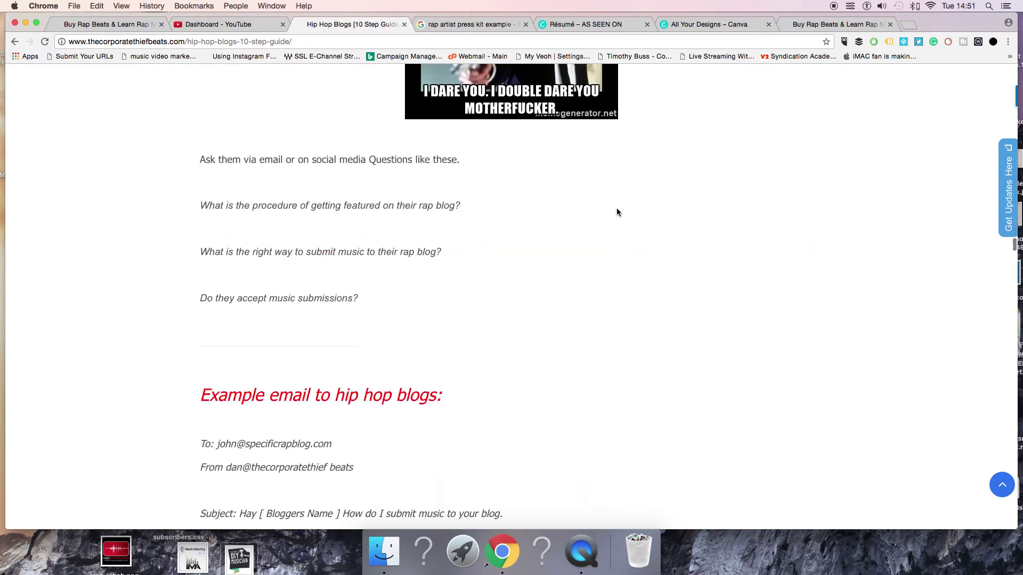
pyautogui.scroll(-20, 618, 213)
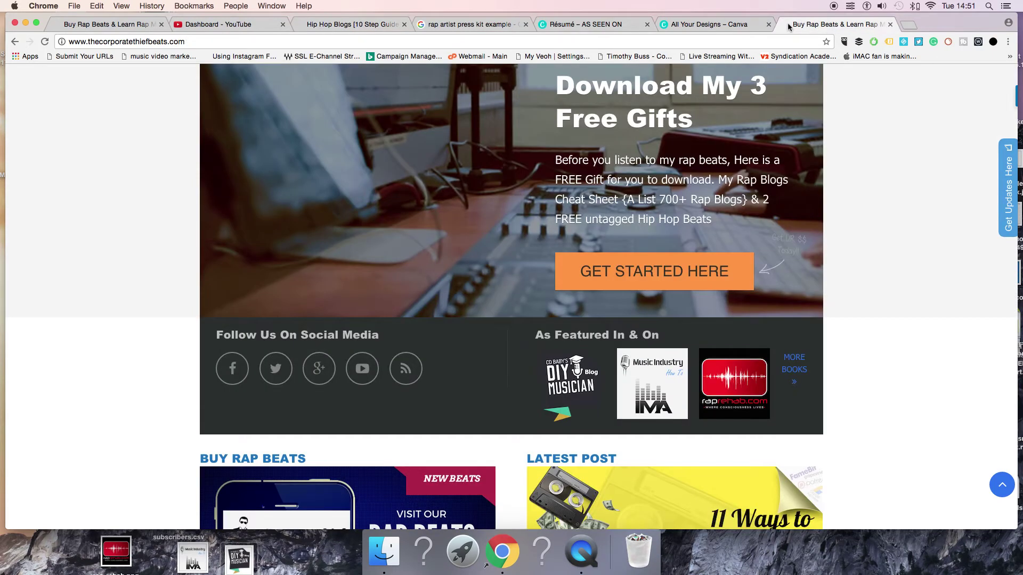
pyautogui.click(712, 25)
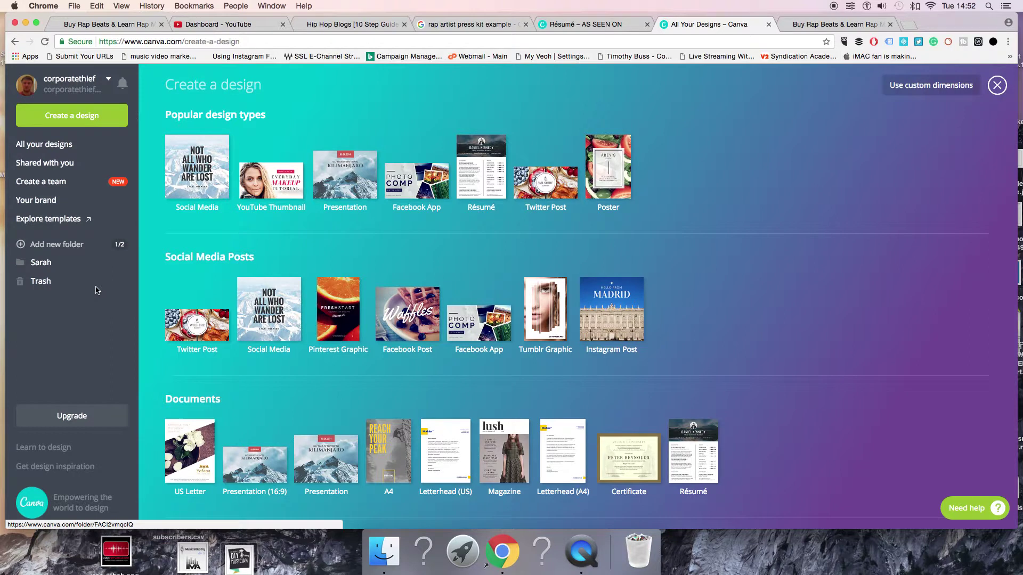
pyautogui.click(580, 25)
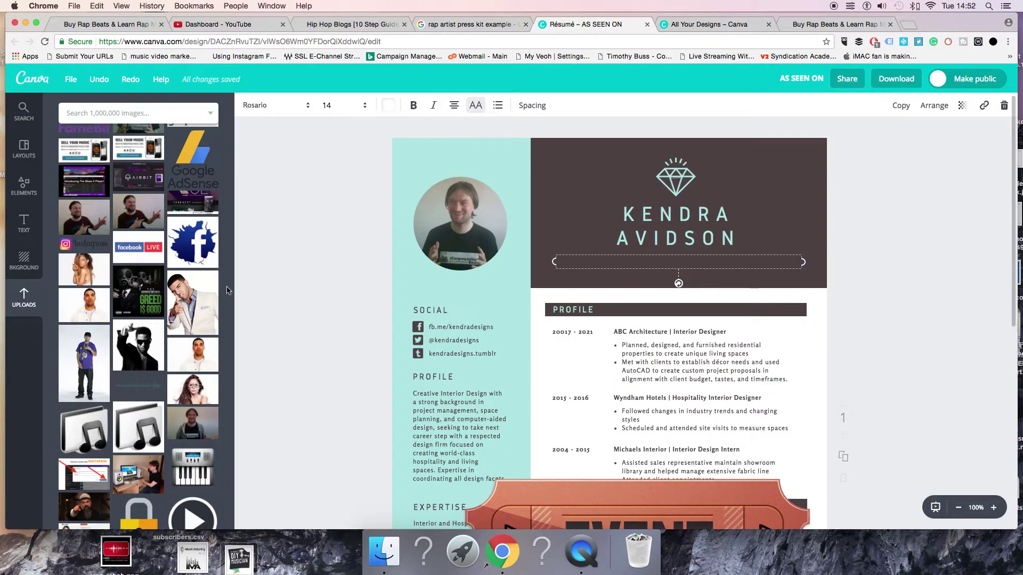
# Delete the Event tickets graphic from the résumé
pyautogui.scroll(-8, 356, 336)
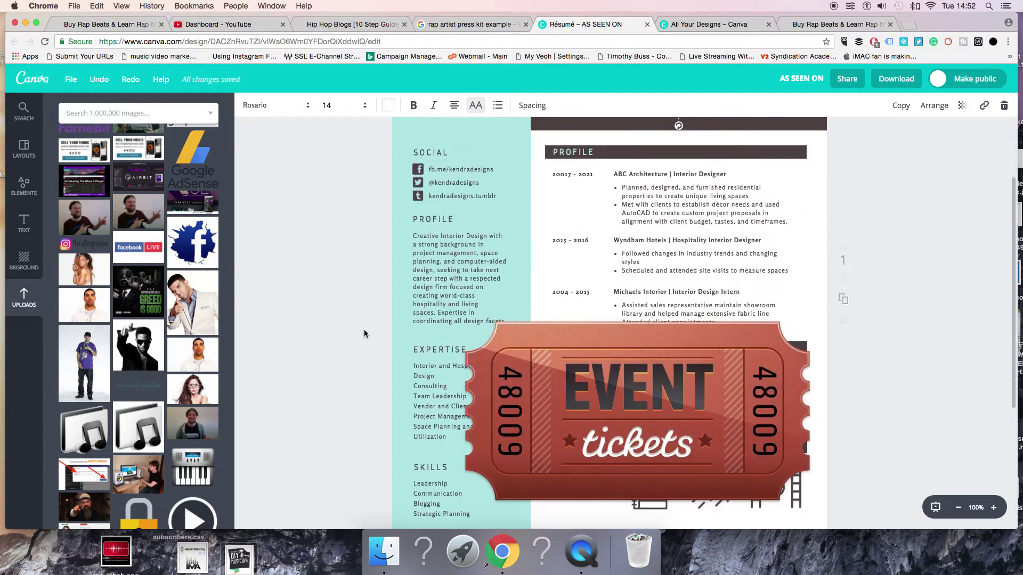
pyautogui.scroll(4, 586, 373)
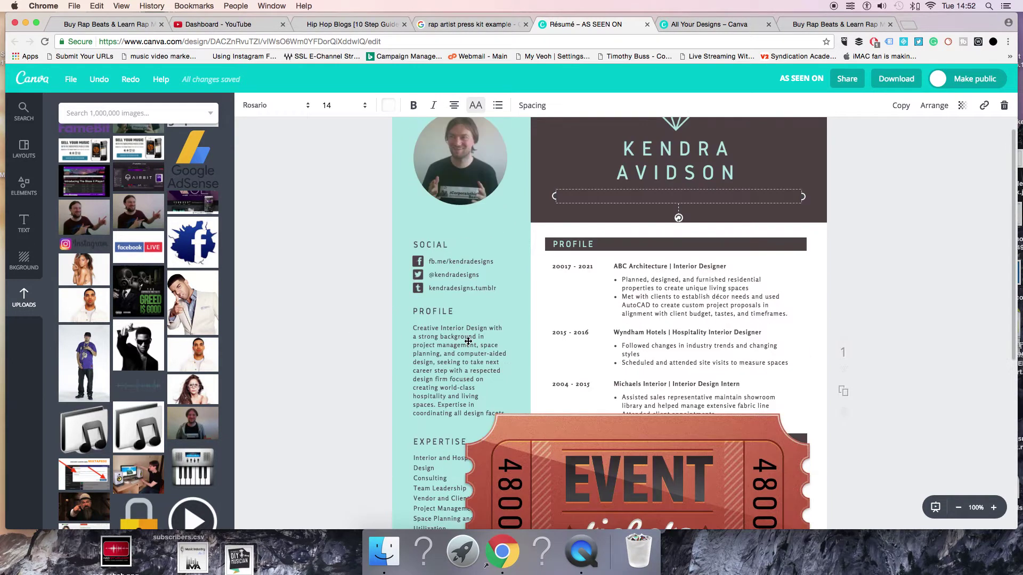
pyautogui.scroll(-5, 633, 383)
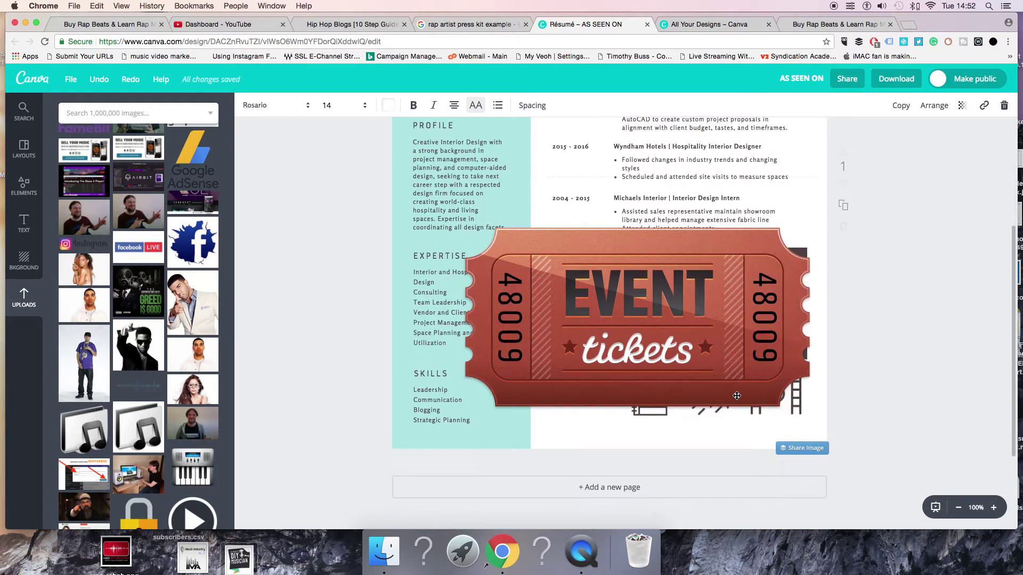
pyautogui.scroll(3, 708, 332)
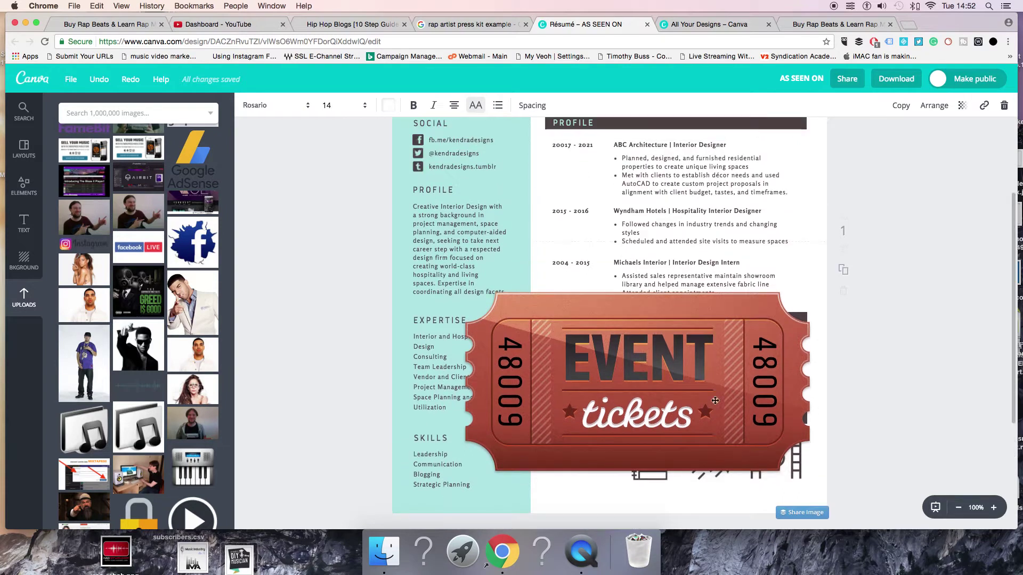
pyautogui.click(715, 400)
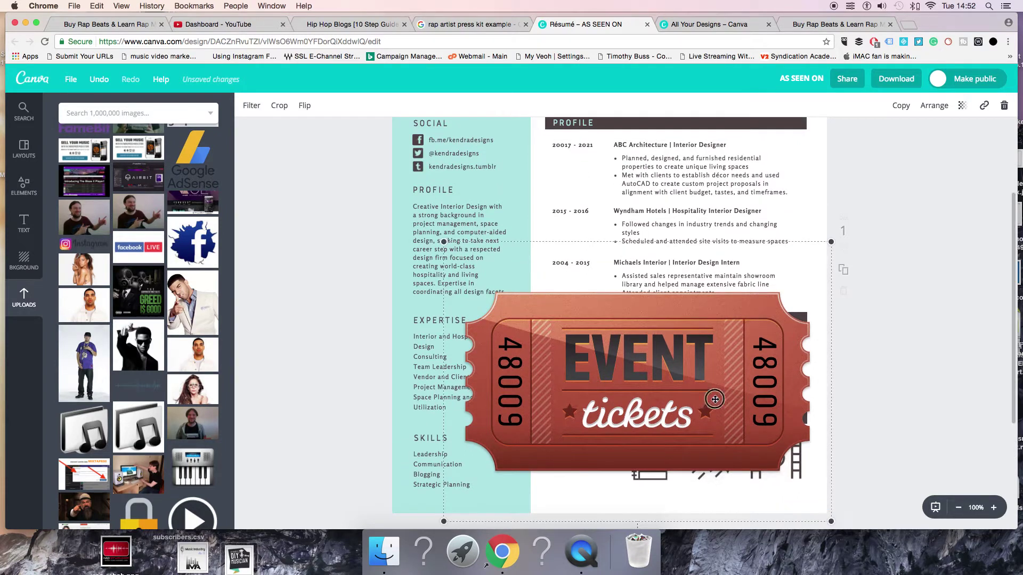
pyautogui.press('Delete')
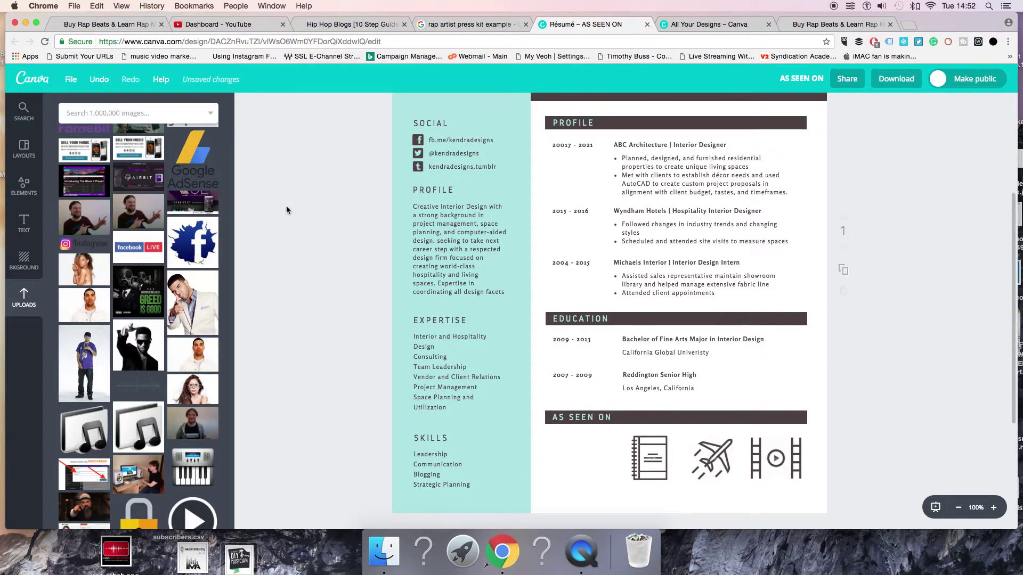
# Highlight the Facebook handle in the social links text, then deselect it
pyautogui.scroll(5, 286, 205)
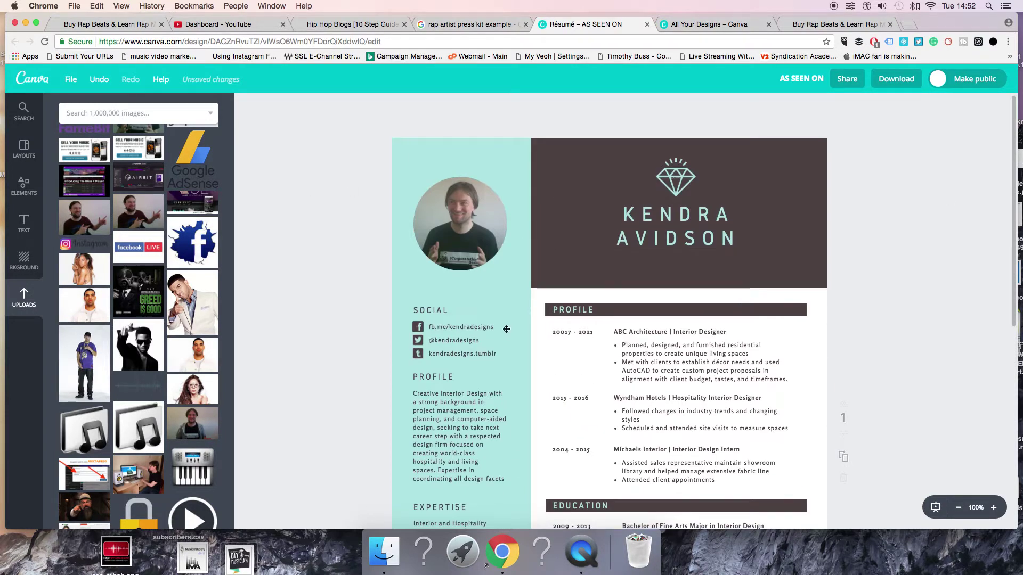
pyautogui.click(478, 327)
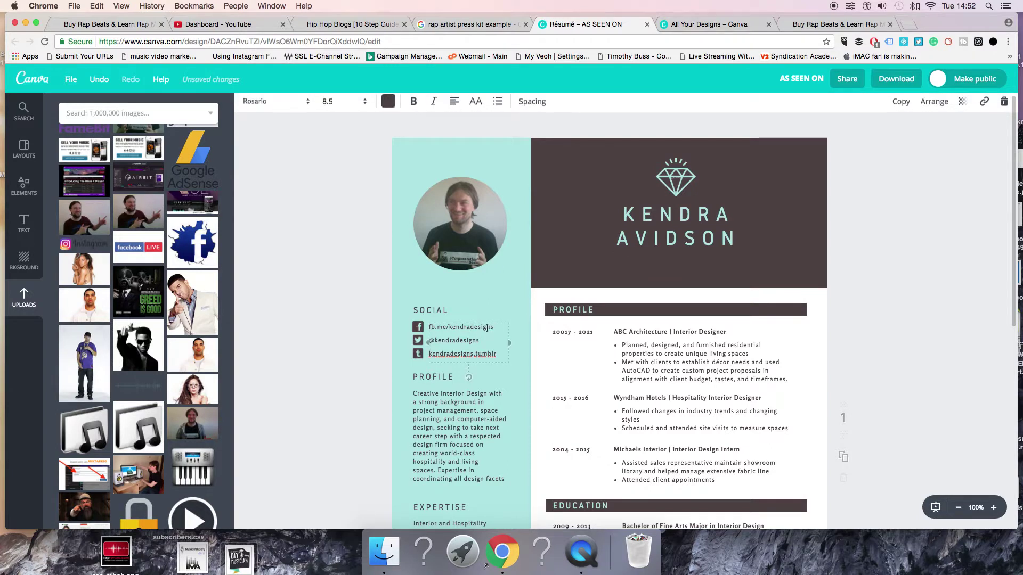
pyautogui.moveTo(495, 328); pyautogui.dragTo(448, 328)
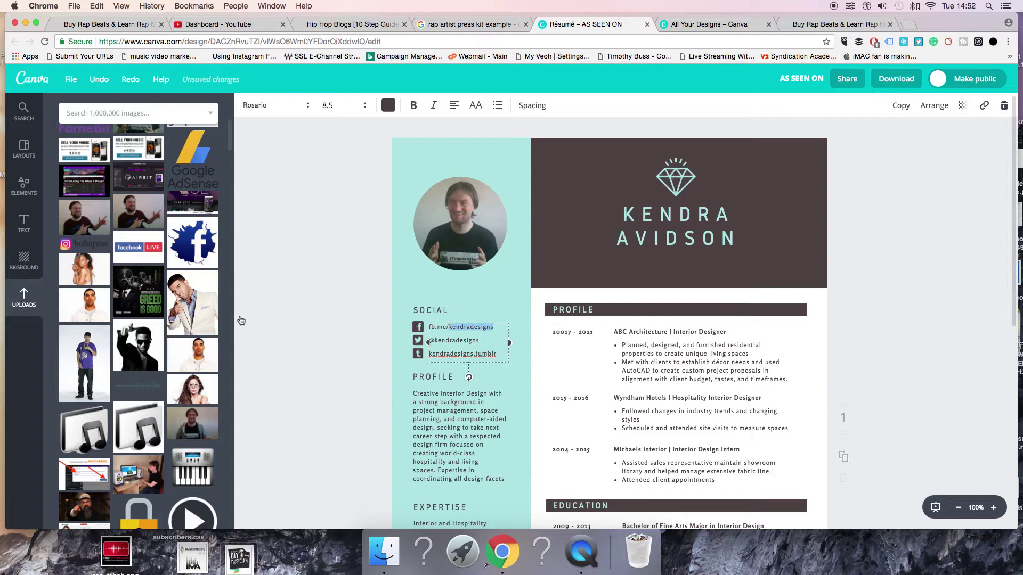
pyautogui.click(259, 312)
# Try the sunglasses upload in the round frame, then restore the man's photo
pyautogui.click(188, 339)
pyautogui.moveTo(188, 339); pyautogui.dragTo(430, 247)
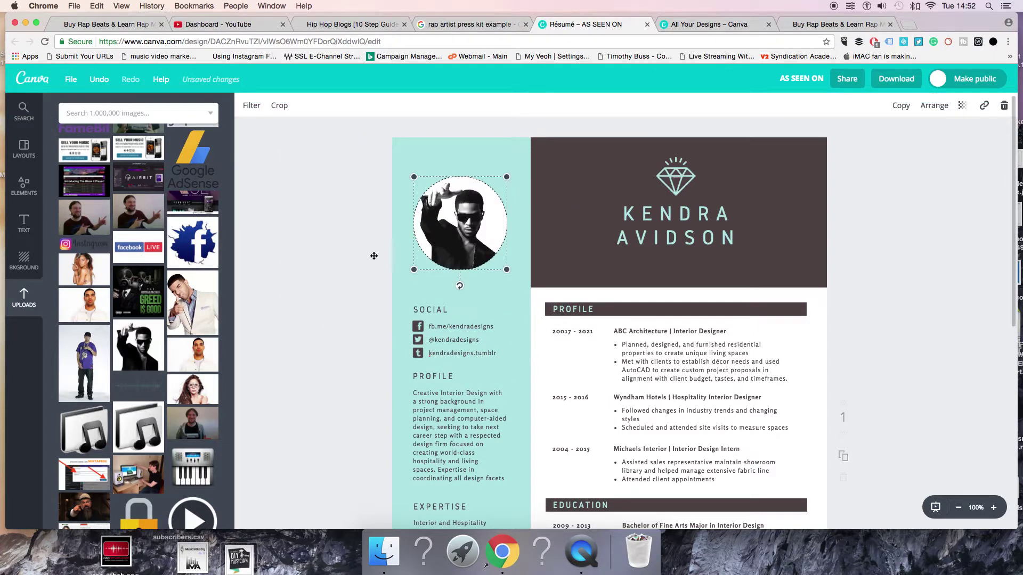
pyautogui.scroll(6, 102, 334)
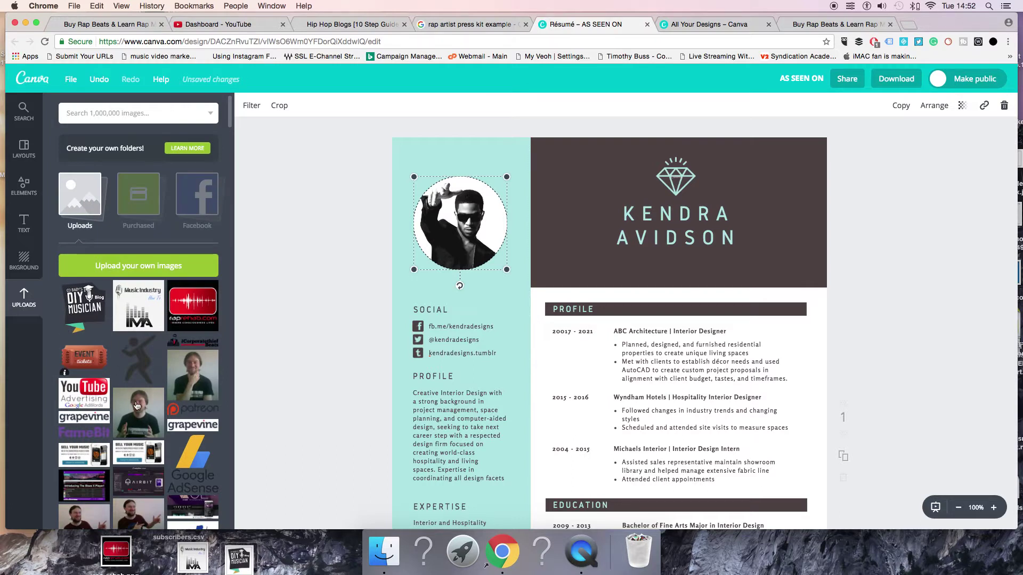
pyautogui.moveTo(136, 406); pyautogui.dragTo(458, 229)
# Replace the placeholder first name in the heading with the artist's name
pyautogui.click(640, 212)
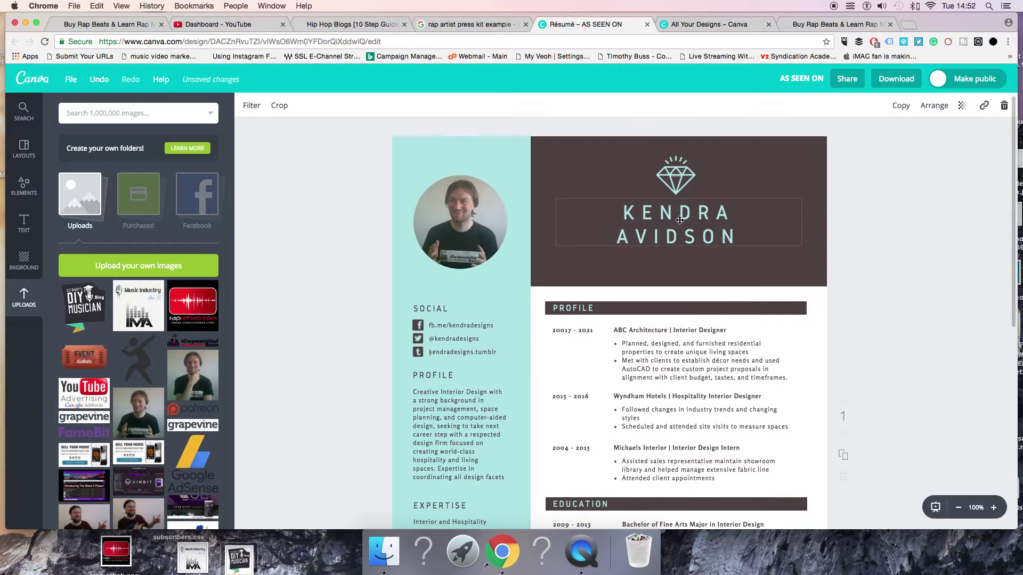
pyautogui.doubleClick(639, 212)
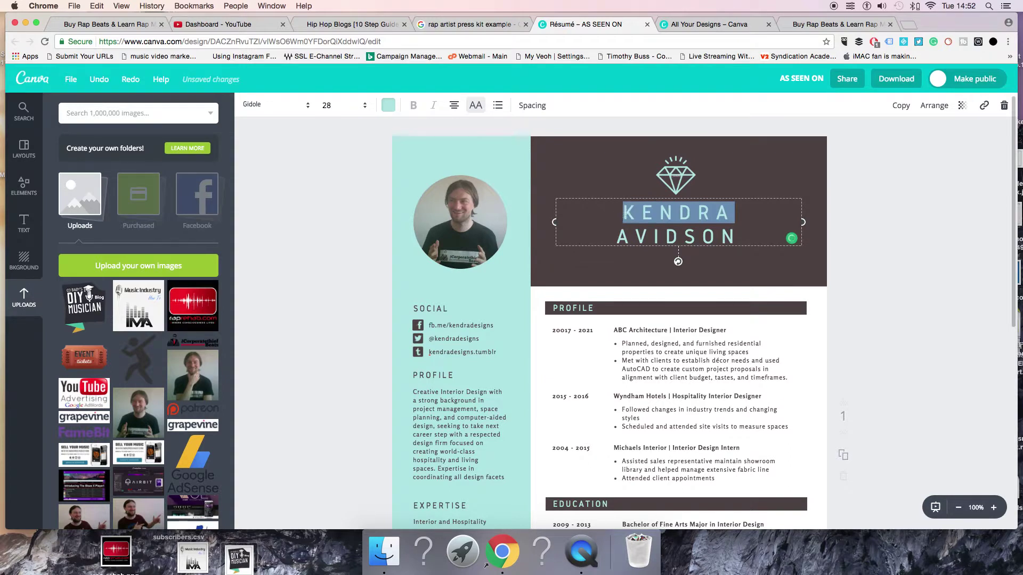
pyautogui.press('BackSpace')
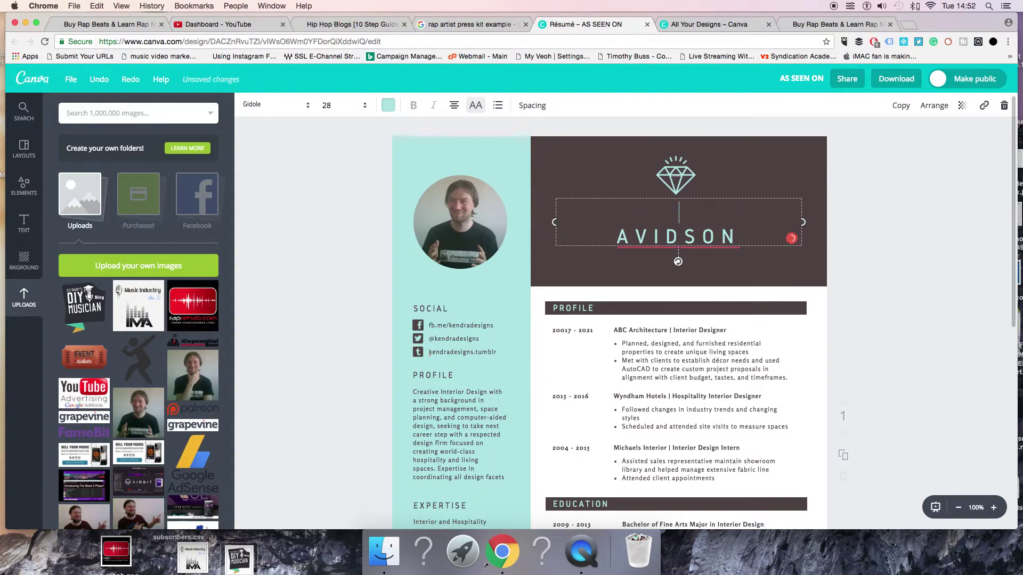
pyautogui.write('DANIEL')
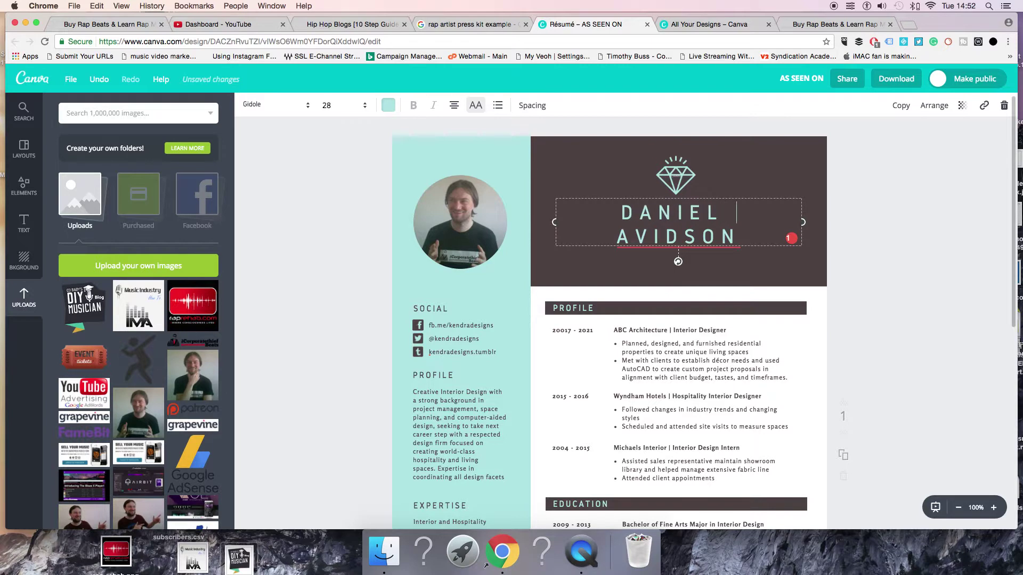
pyautogui.write(' HARTBE')
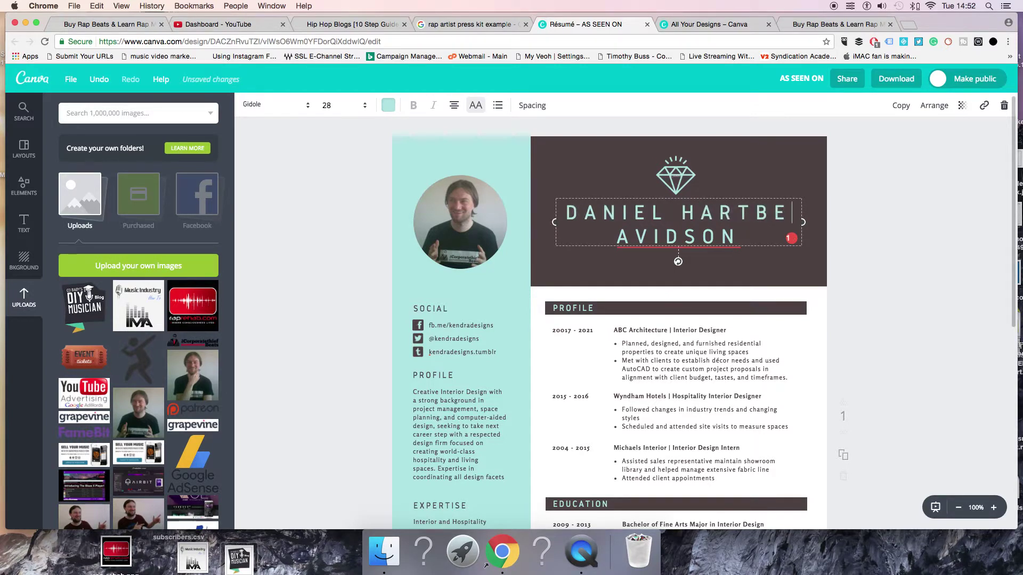
pyautogui.press('BackSpace')
pyautogui.press('BackSpace')
pyautogui.press('BackSpace')
pyautogui.write('NETT')
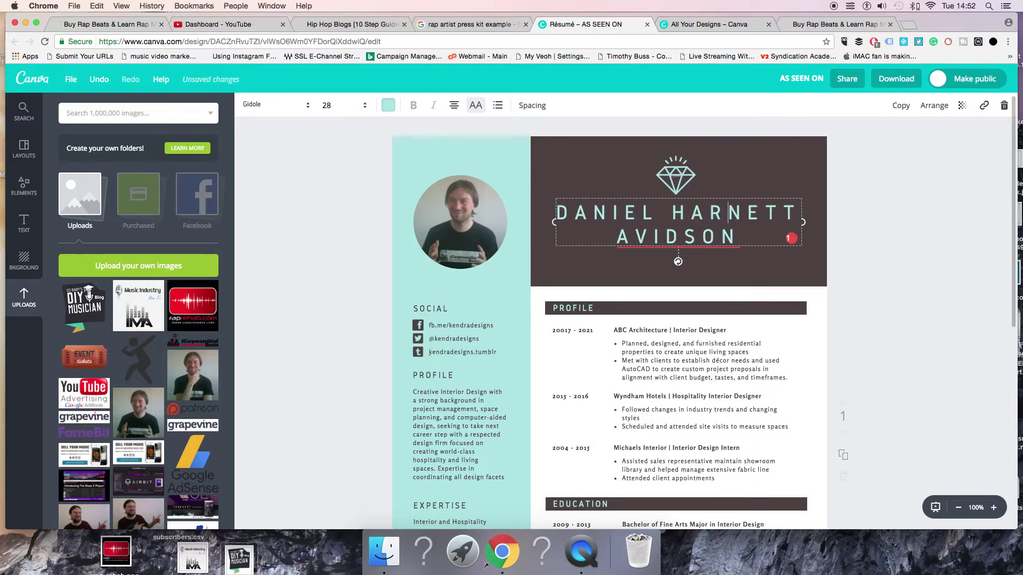
pyautogui.click(729, 211)
pyautogui.write('T')
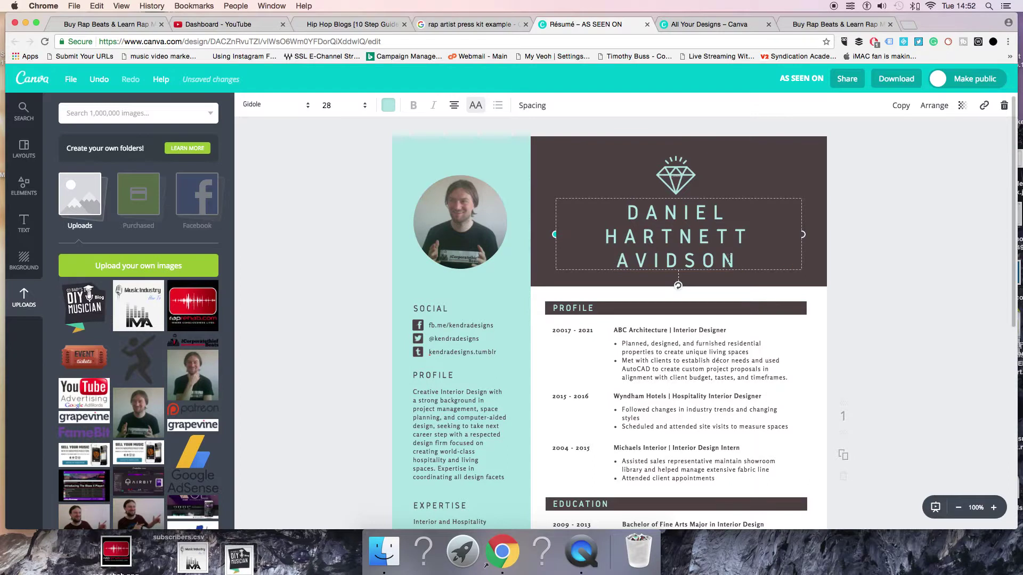
# Widen the name box and stretch the dark header rectangle toward the page's right edge
pyautogui.moveTo(555, 235); pyautogui.dragTo(527, 235)
pyautogui.click(804, 245)
pyautogui.moveTo(804, 245); pyautogui.dragTo(720, 235)
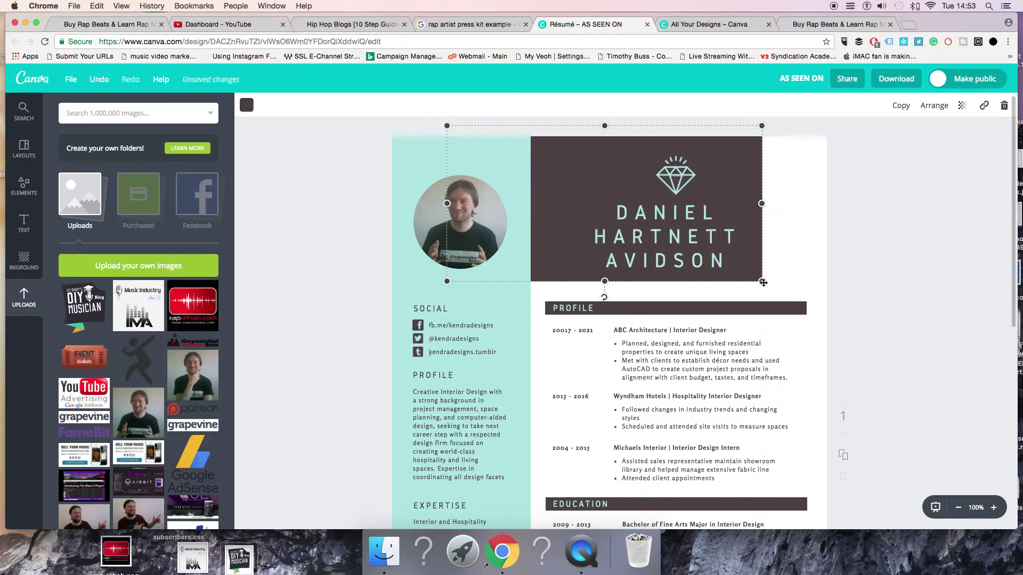
pyautogui.click(778, 219)
pyautogui.press('Escape')
pyautogui.click(730, 154)
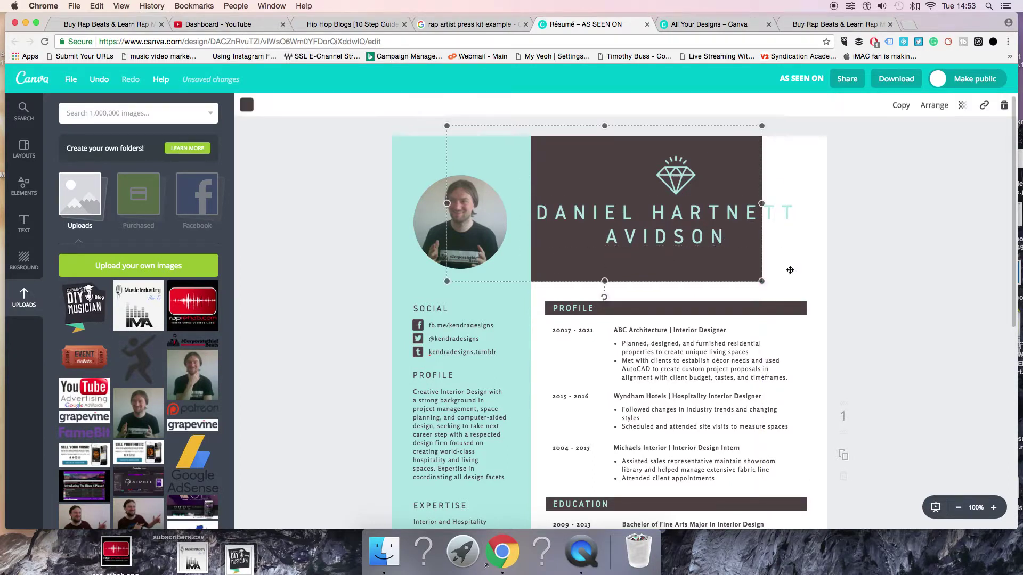
pyautogui.moveTo(762, 281); pyautogui.dragTo(847, 267)
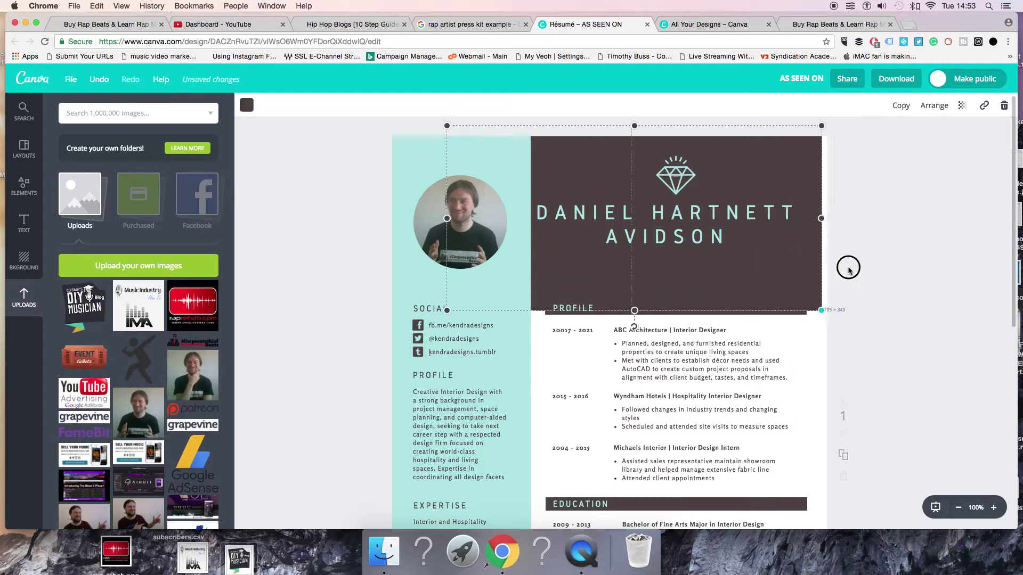
pyautogui.moveTo(758, 267); pyautogui.dragTo(764, 240)
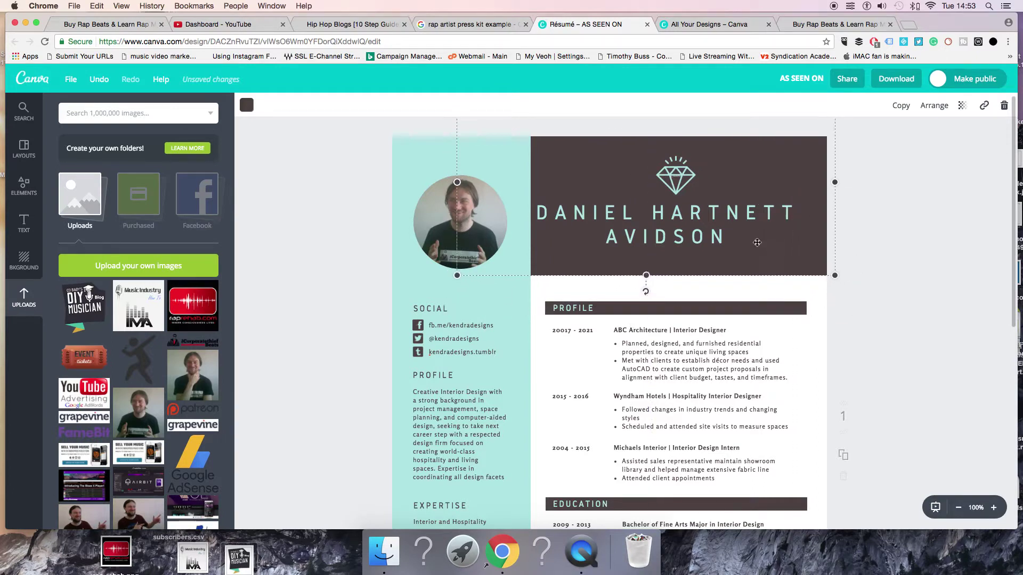
# Shift the name right and delete its second line
pyautogui.moveTo(660, 212); pyautogui.dragTo(679, 212)
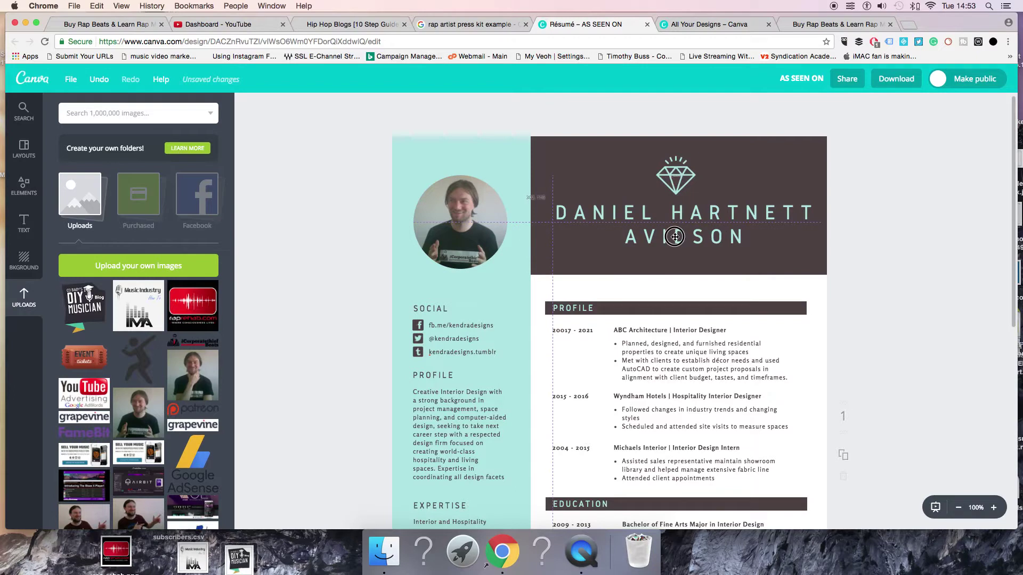
pyautogui.click(734, 236)
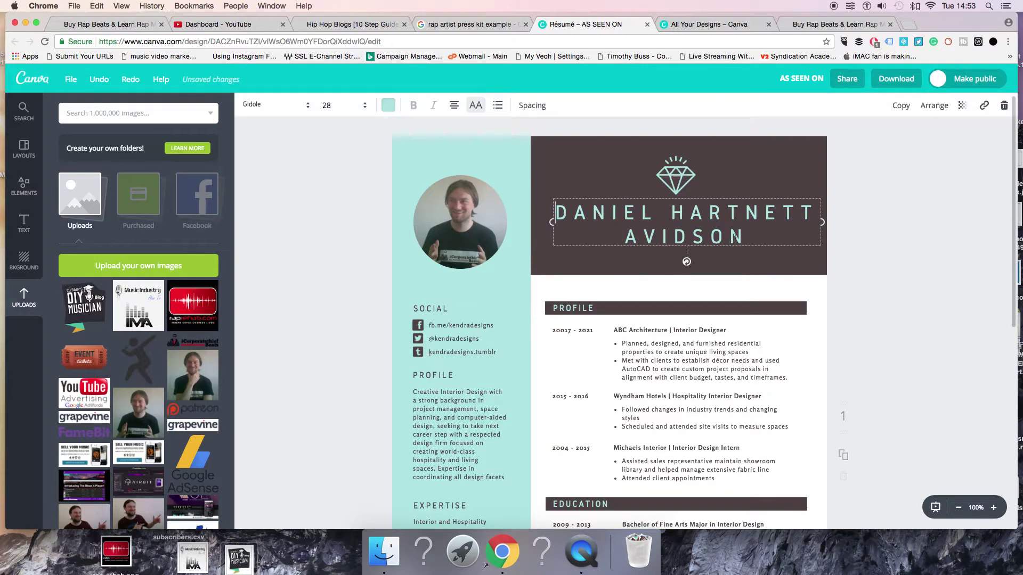
pyautogui.doubleClick(667, 238)
pyautogui.press('BackSpace')
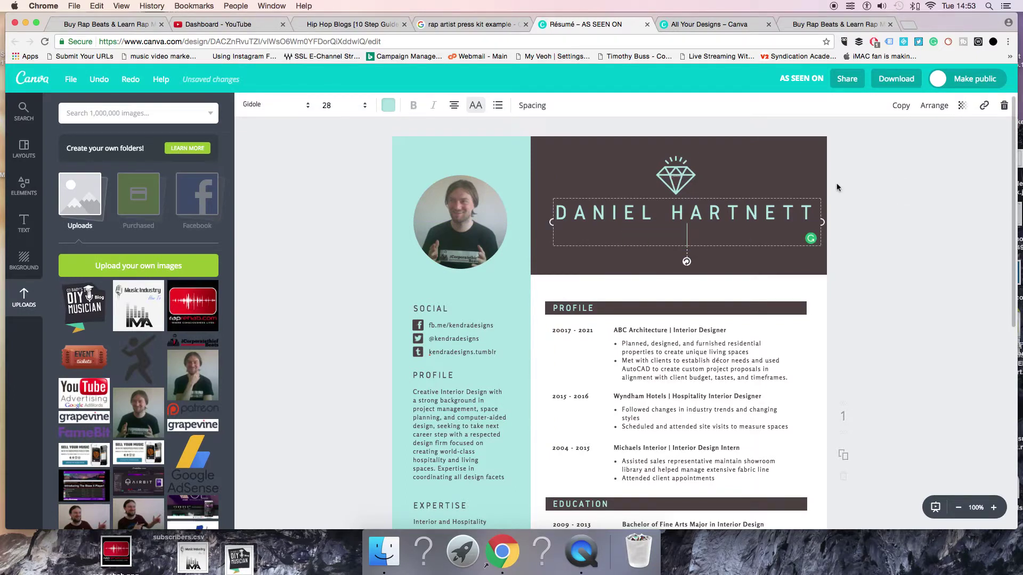
# Move the dark header up and shorten it into a slim banner around the name
pyautogui.click(674, 178)
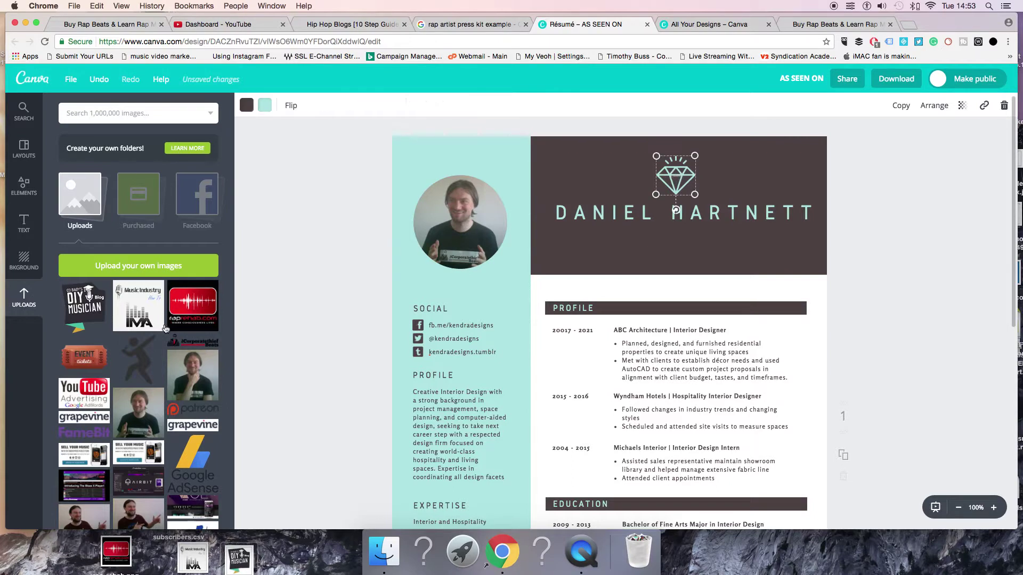
pyautogui.click(680, 270)
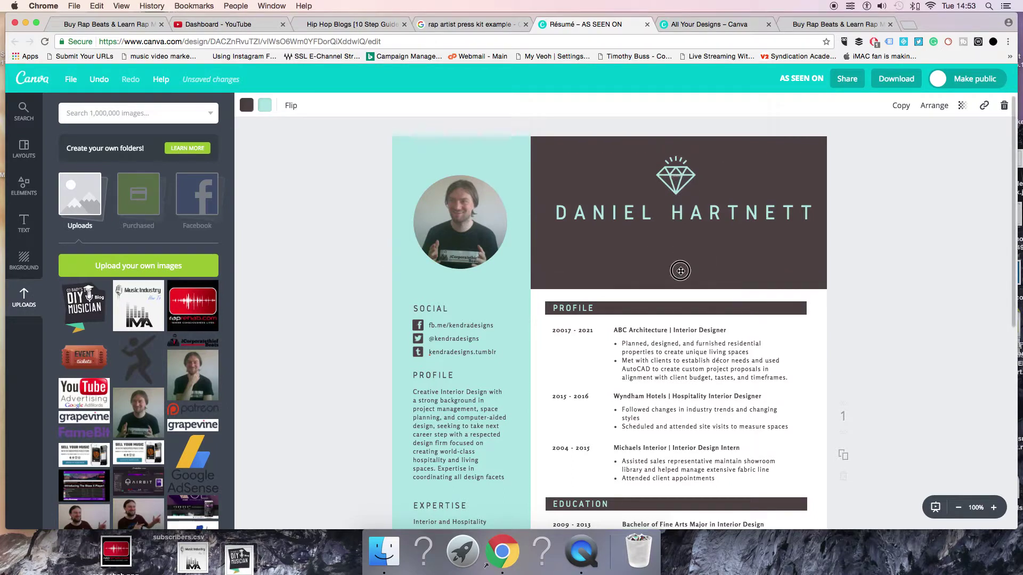
pyautogui.moveTo(681, 270); pyautogui.dragTo(674, 173)
pyautogui.click(674, 209)
pyautogui.moveTo(610, 208); pyautogui.dragTo(799, 227)
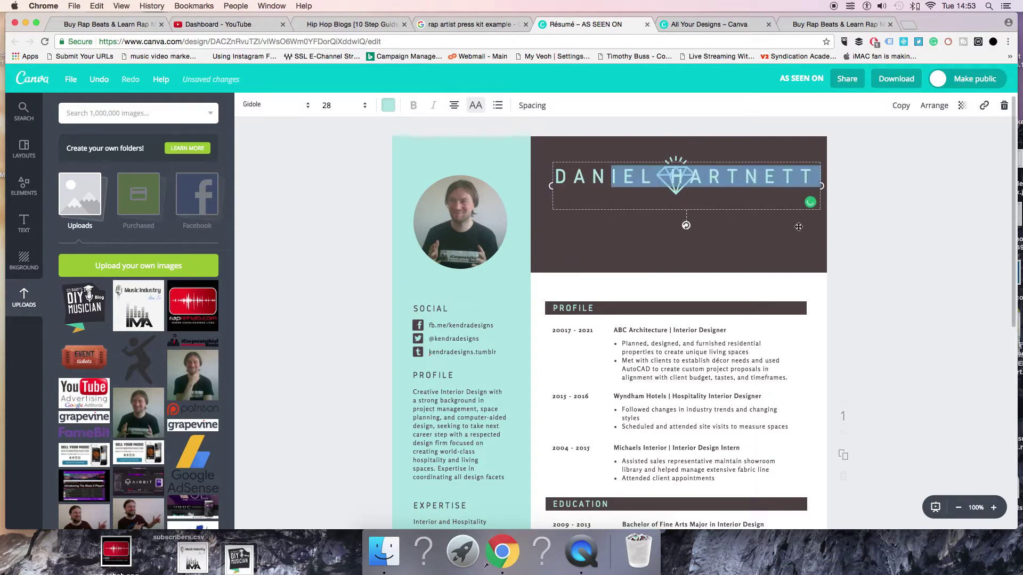
pyautogui.click(584, 248)
pyautogui.moveTo(622, 255); pyautogui.dragTo(614, 181)
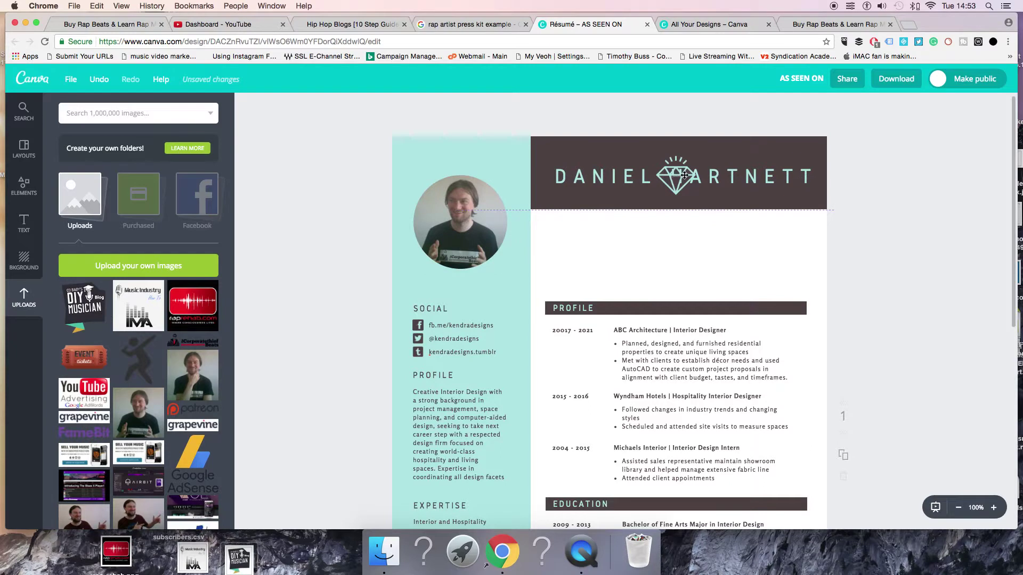
# Delete the diamond icon and place the Corporatethief Beats logo below the banner
pyautogui.moveTo(684, 174); pyautogui.dragTo(678, 168)
pyautogui.press('Delete')
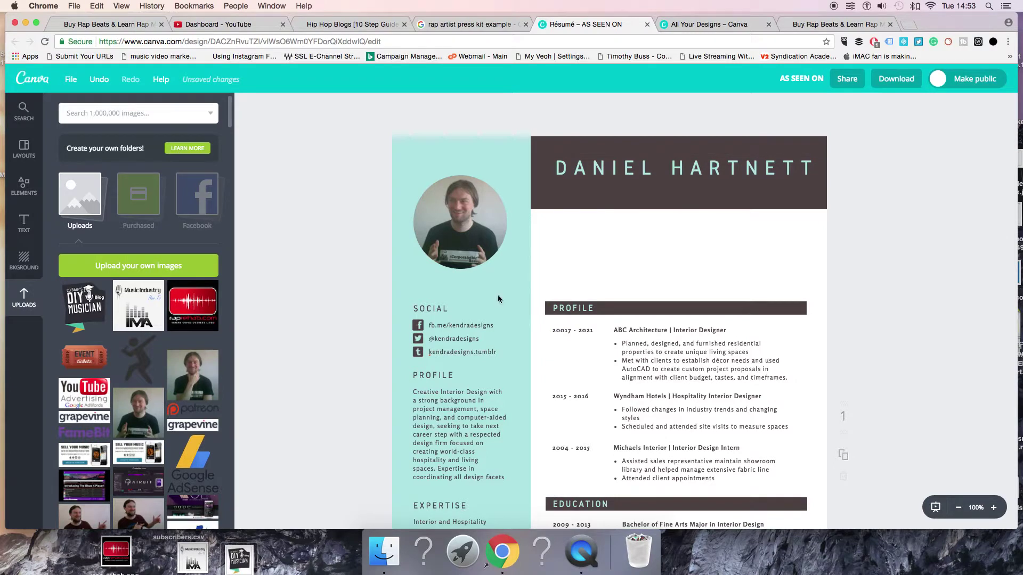
pyautogui.moveTo(498, 299); pyautogui.dragTo(716, 248)
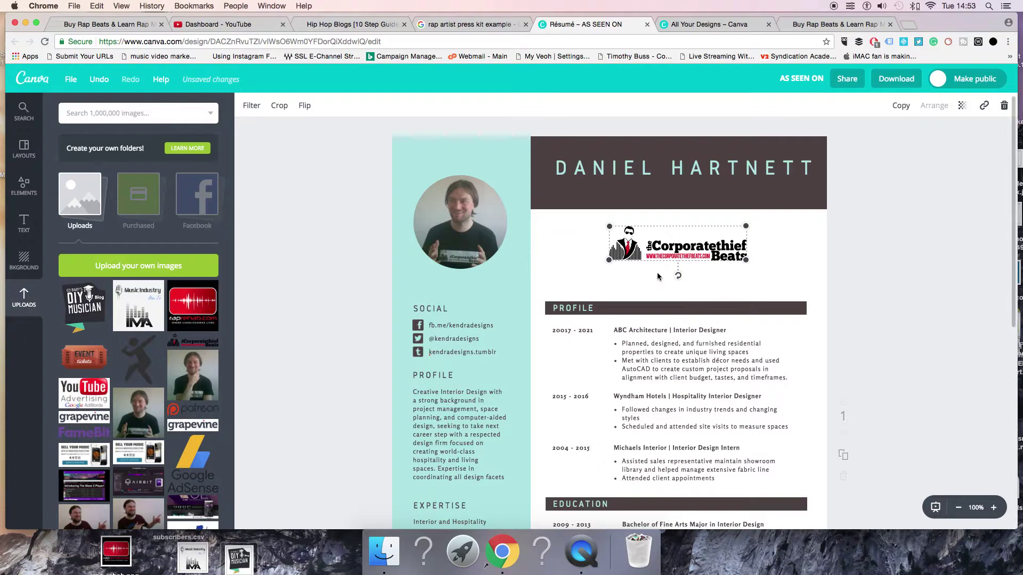
# Stretch the brown banner to the page edge and centre the name inside it above the logo
pyautogui.moveTo(649, 196); pyautogui.dragTo(649, 252)
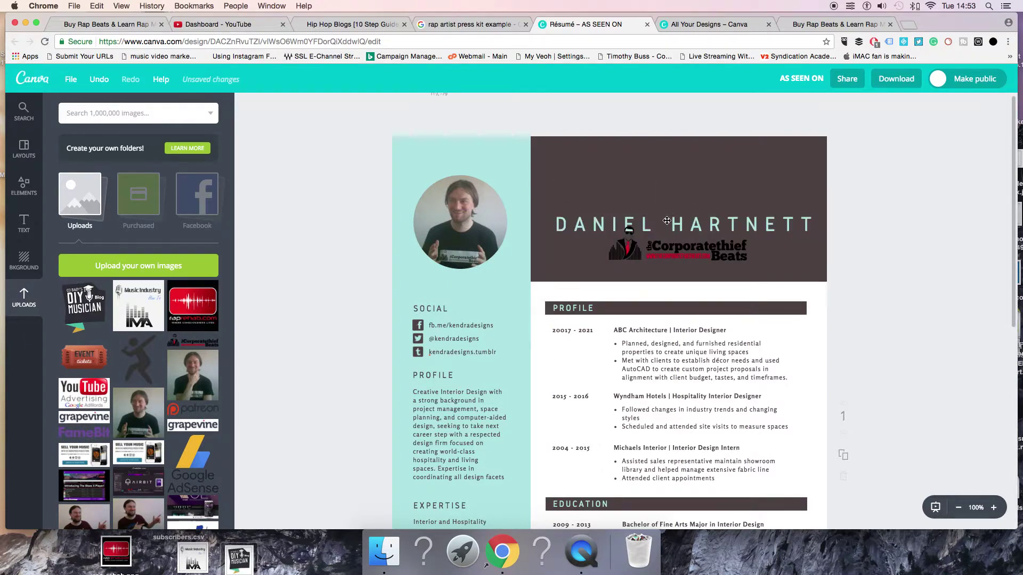
pyautogui.click(656, 159)
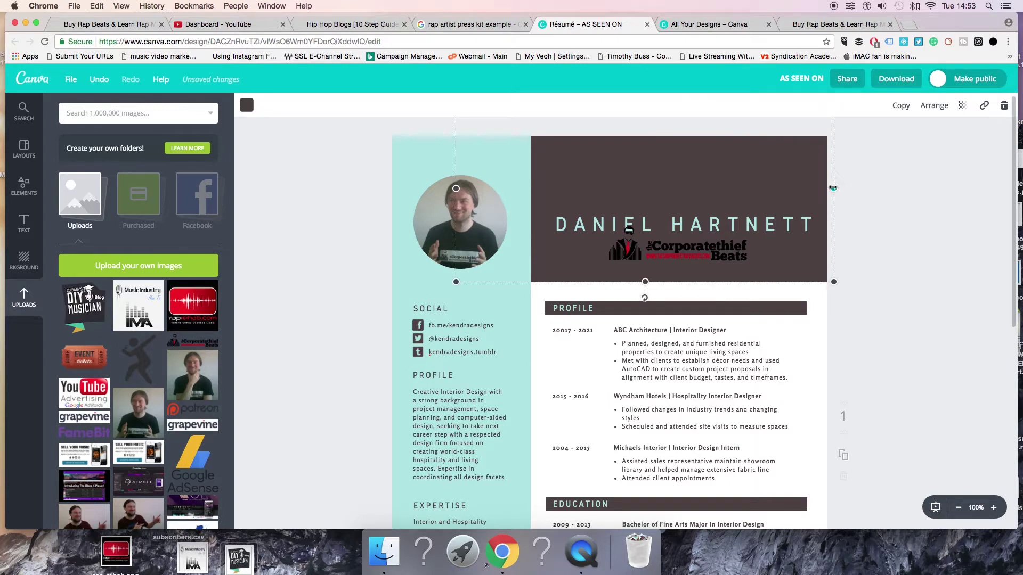
pyautogui.moveTo(833, 188)
pyautogui.mouseDown()
pyautogui.moveTo(651, 179)
pyautogui.moveTo(838, 177)
pyautogui.mouseUp()
pyautogui.moveTo(714, 274); pyautogui.dragTo(684, 168)
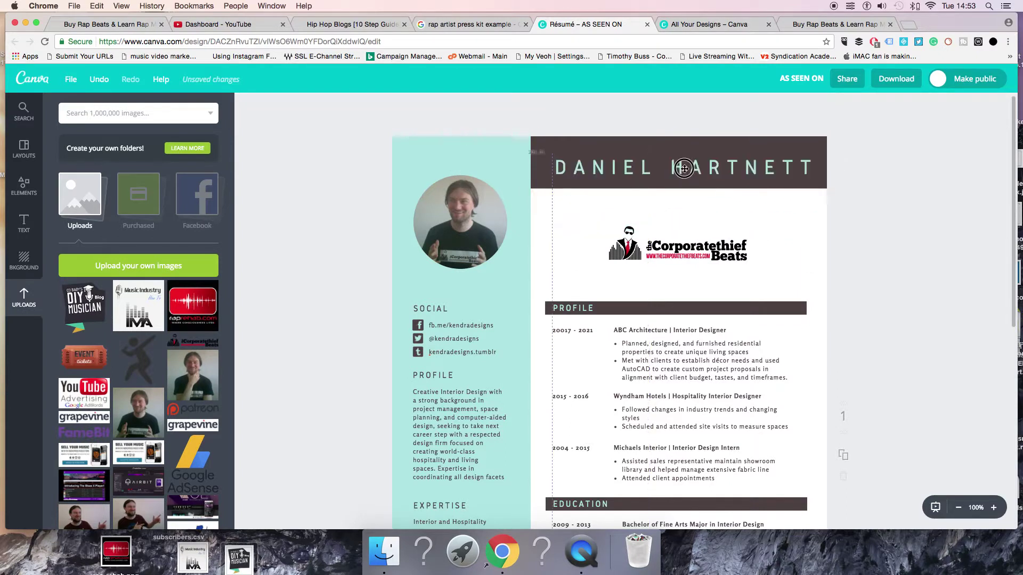
pyautogui.moveTo(676, 254)
pyautogui.mouseDown()
pyautogui.moveTo(675, 213)
pyautogui.moveTo(676, 258)
pyautogui.mouseUp()
pyautogui.moveTo(677, 197); pyautogui.dragTo(675, 185)
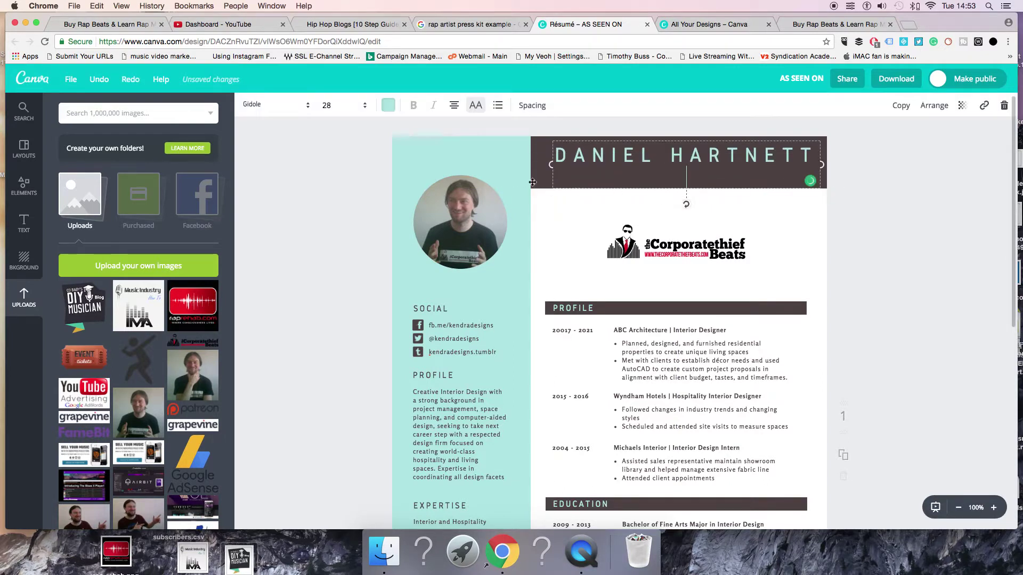
pyautogui.click(537, 209)
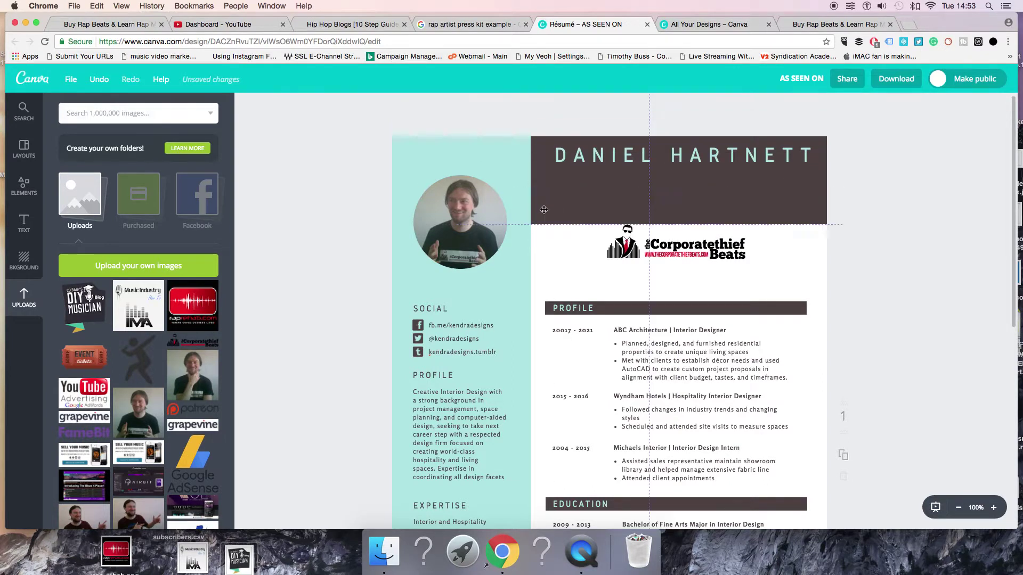
pyautogui.moveTo(612, 161); pyautogui.dragTo(612, 188)
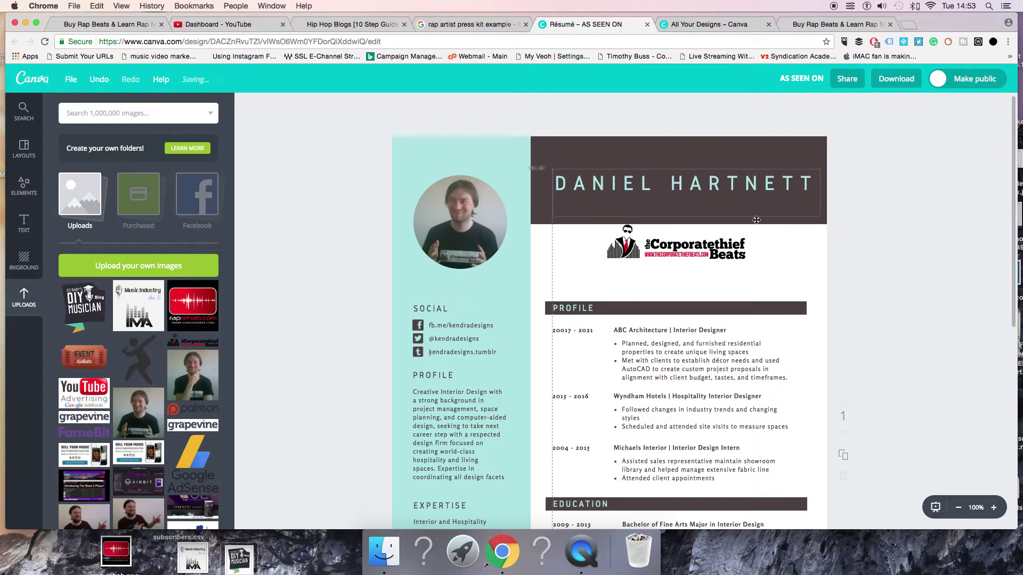
pyautogui.moveTo(537, 209); pyautogui.dragTo(537, 199)
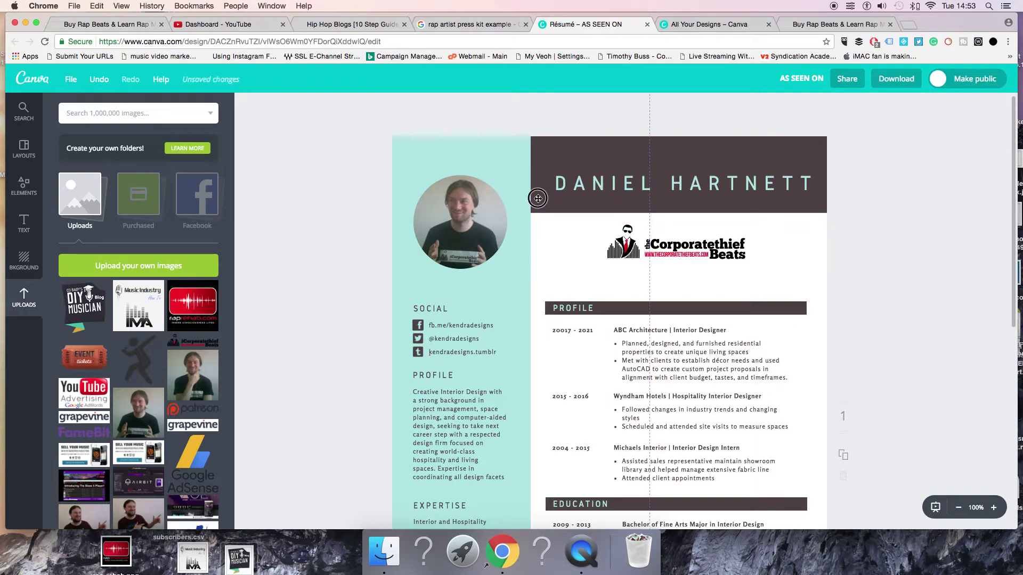
pyautogui.click(581, 308)
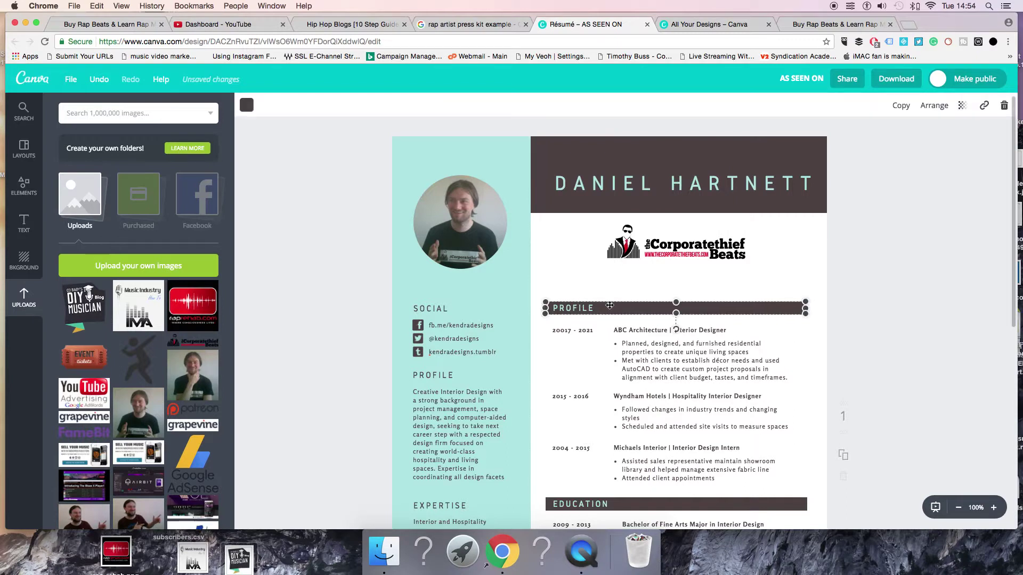
# Delete the template's old Facebook, Twitter and Tumblr handles from the social links text
pyautogui.click(472, 325)
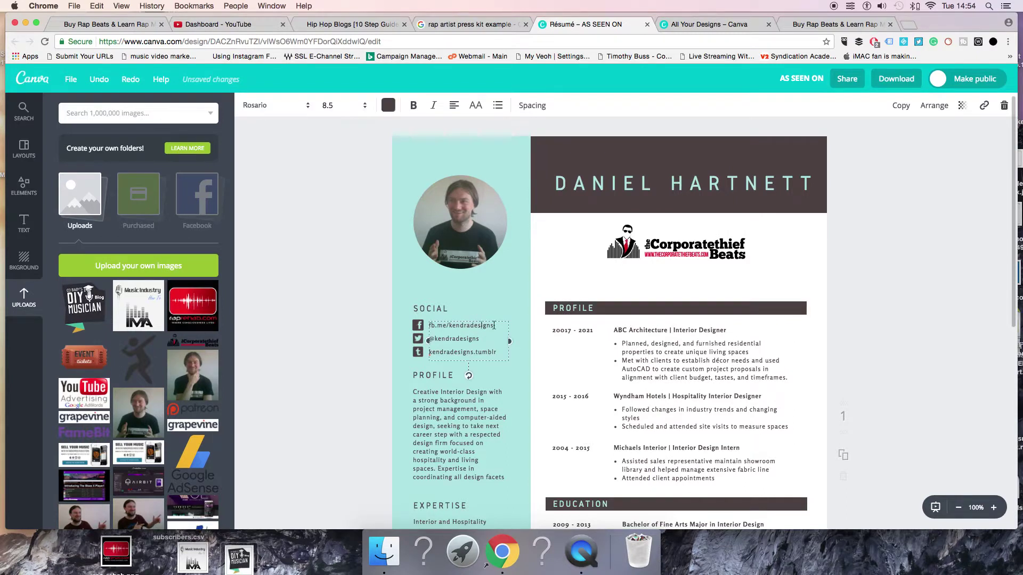
pyautogui.moveTo(494, 325); pyautogui.dragTo(452, 325)
pyautogui.press('BackSpace')
pyautogui.moveTo(484, 339); pyautogui.dragTo(433, 339)
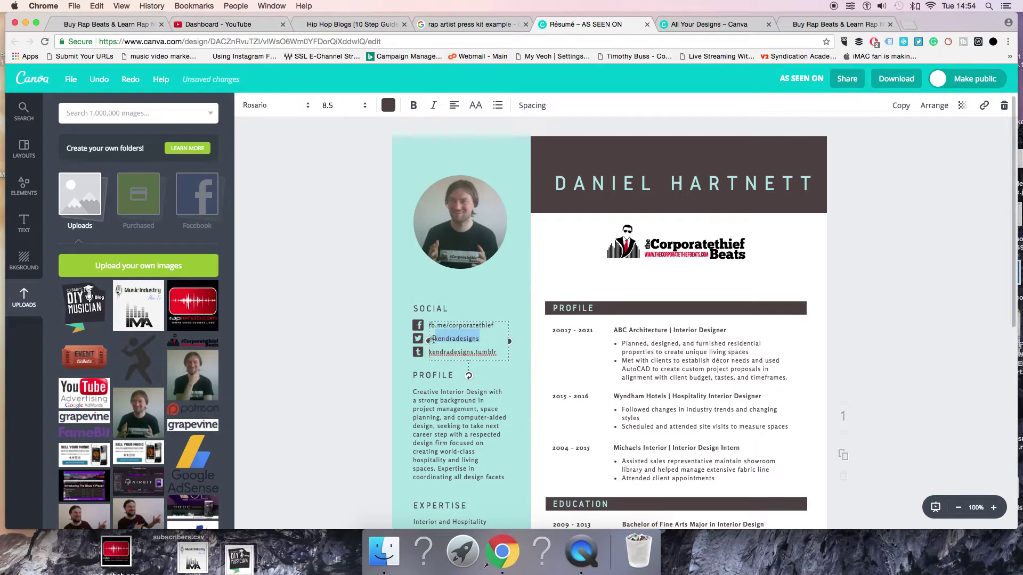
pyautogui.press('BackSpace')
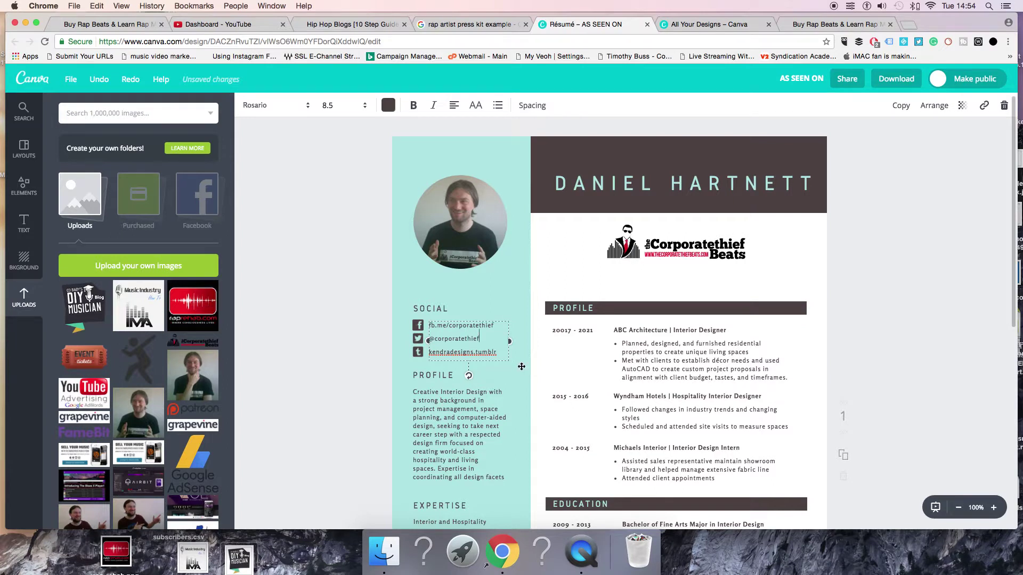
pyautogui.moveTo(487, 352); pyautogui.dragTo(429, 353)
pyautogui.press('BackSpace')
pyautogui.scroll(-1, 421, 342)
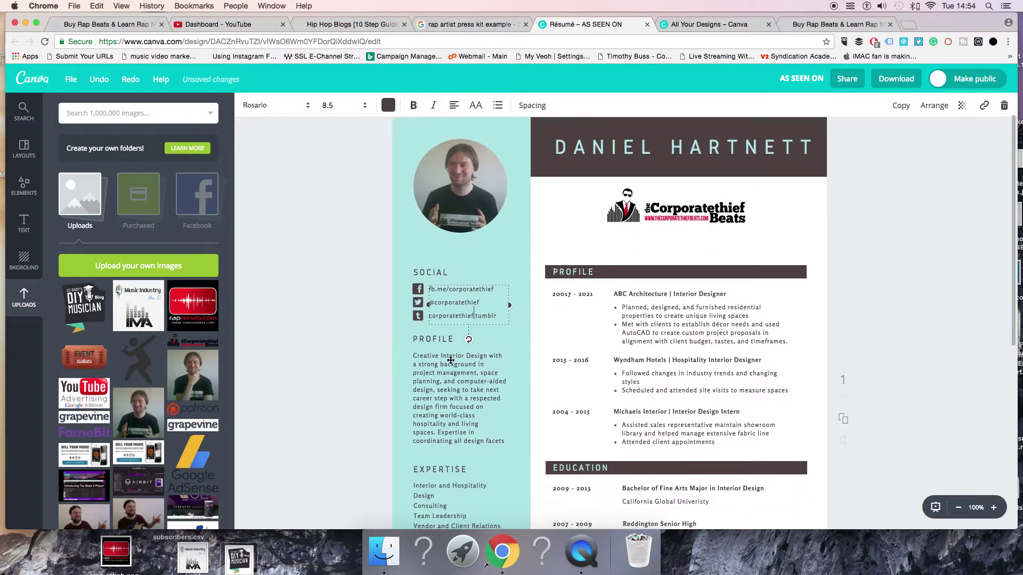
# Select and delete the placeholder interior-design paragraph under Profile
pyautogui.scroll(-5, 451, 360)
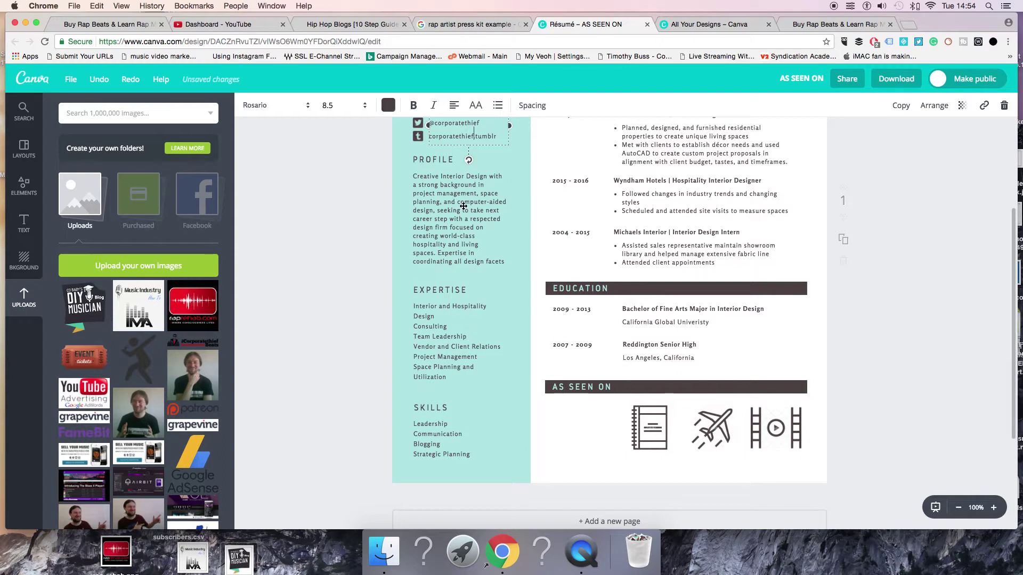
pyautogui.click(463, 206)
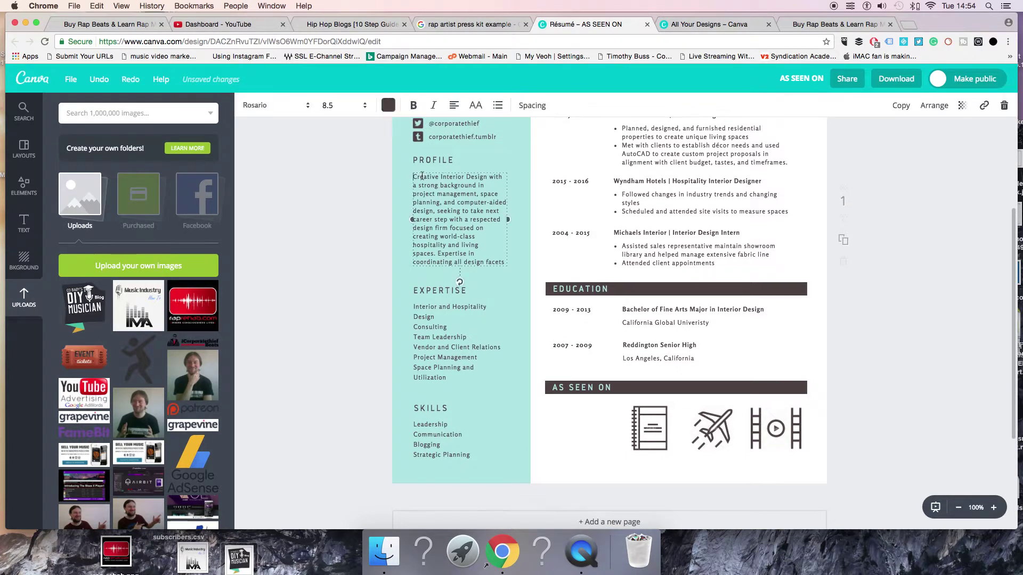
pyautogui.moveTo(422, 175); pyautogui.dragTo(505, 263)
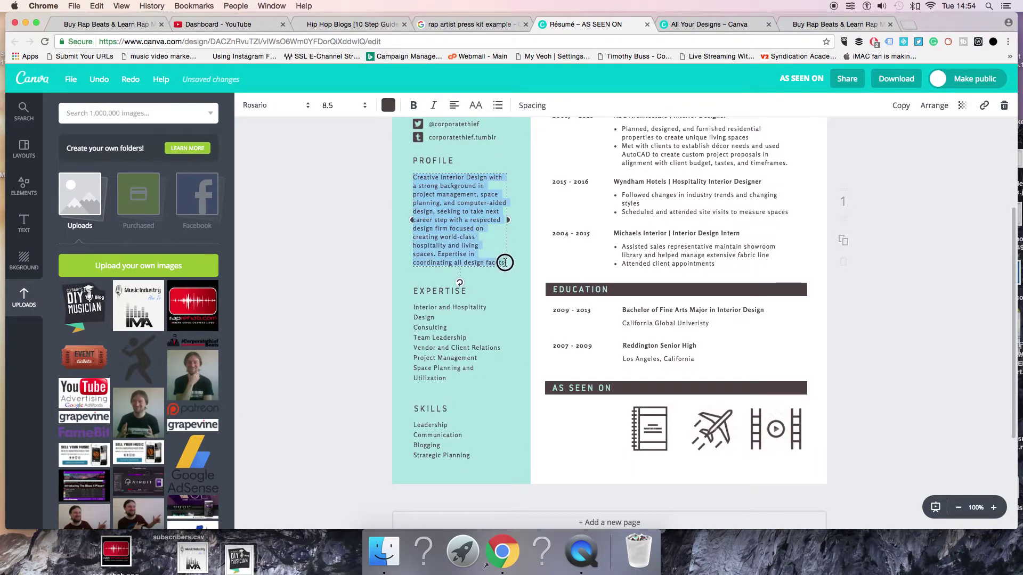
pyautogui.press('BackSpace')
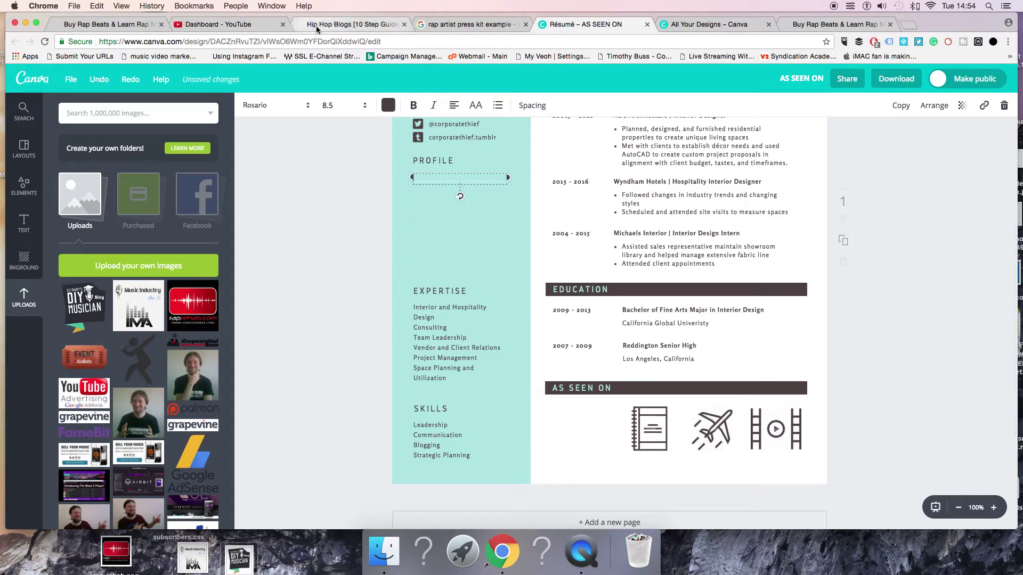
# Open the Corporatethief Beats About page and select its first three bio paragraphs
pyautogui.click(106, 28)
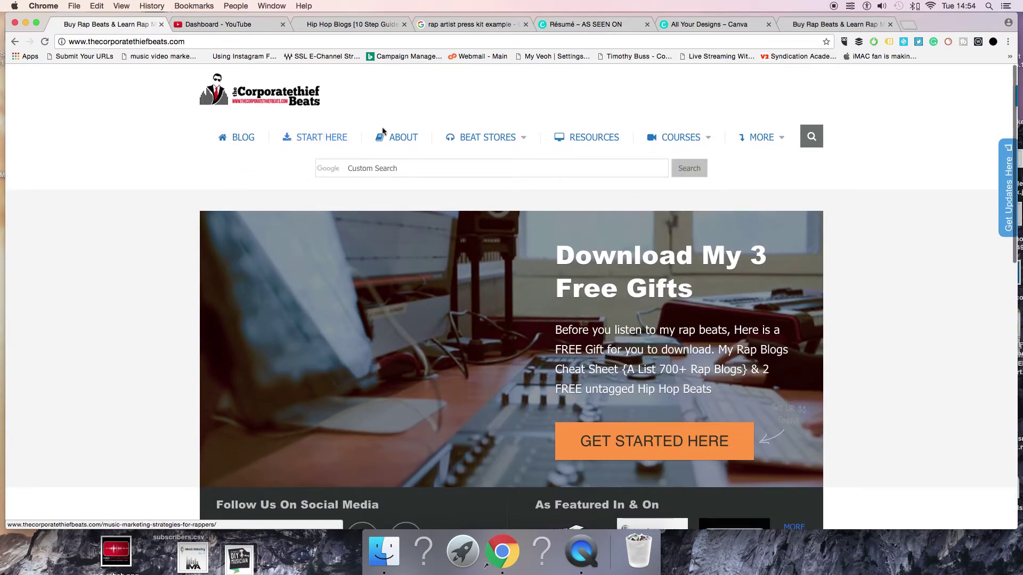
pyautogui.click(406, 139)
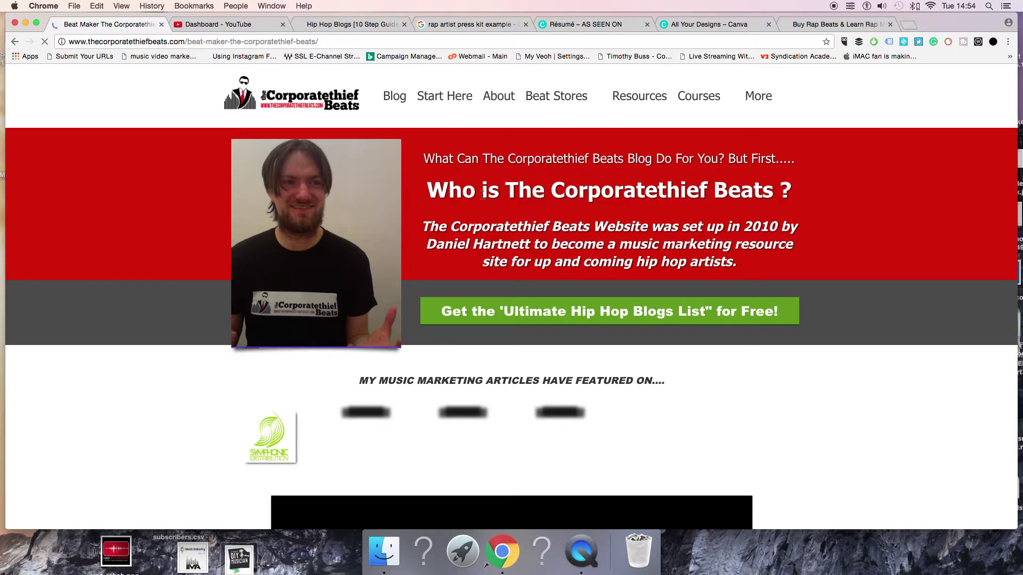
pyautogui.scroll(-7, 362, 223)
pyautogui.scroll(-9, 362, 223)
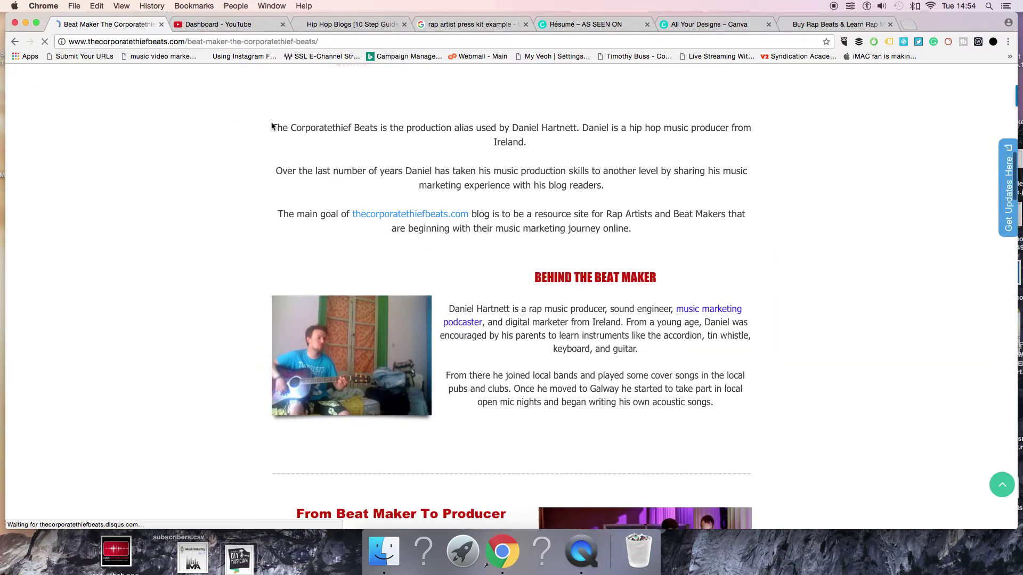
pyautogui.moveTo(272, 128); pyautogui.dragTo(644, 236)
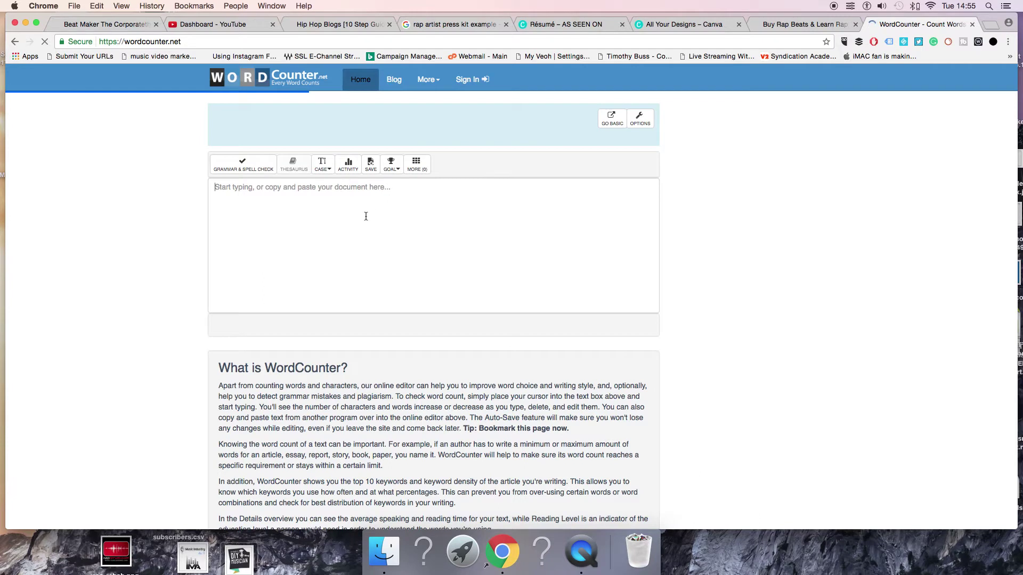
# Paste the bio into WordCounter, confirm 73 words and 446 characters, and select it all
pyautogui.write('Using Instagram For Music Promotion & Building A New Fanbase On Instagram  Before you even start to think about using Instagram to help promote your music, you need to build a following on Instagram first. I use a tool called Follow Adder for Instagram.')
pyautogui.moveTo(380, 219); pyautogui.dragTo(159, 160)
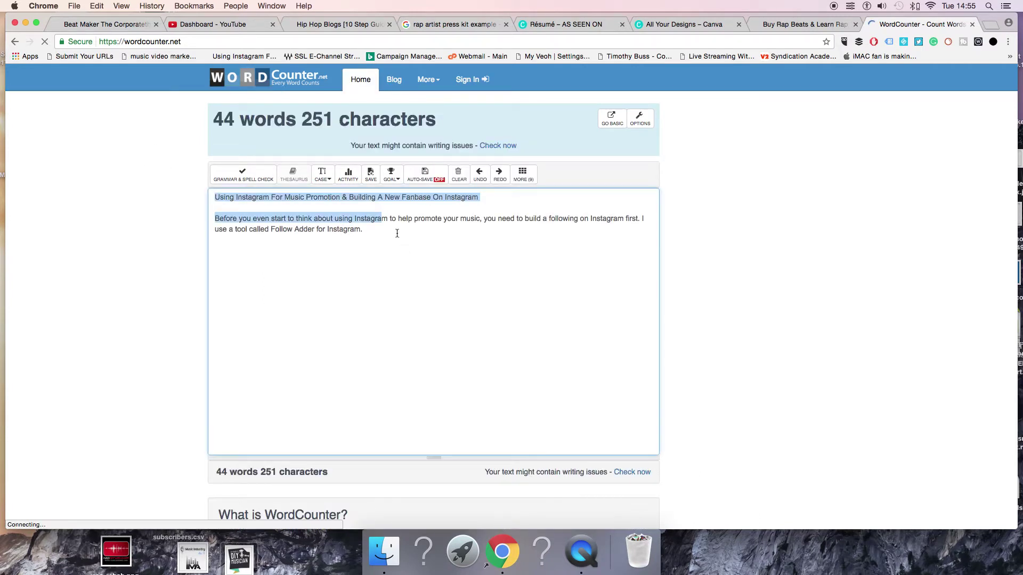
pyautogui.moveTo(417, 231); pyautogui.dragTo(200, 181)
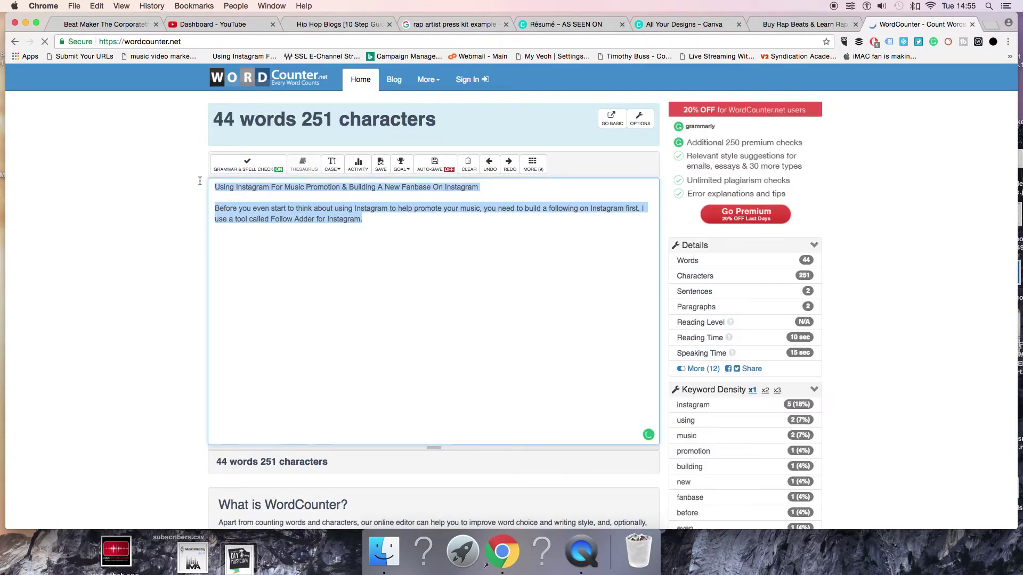
pyautogui.press('BackSpace')
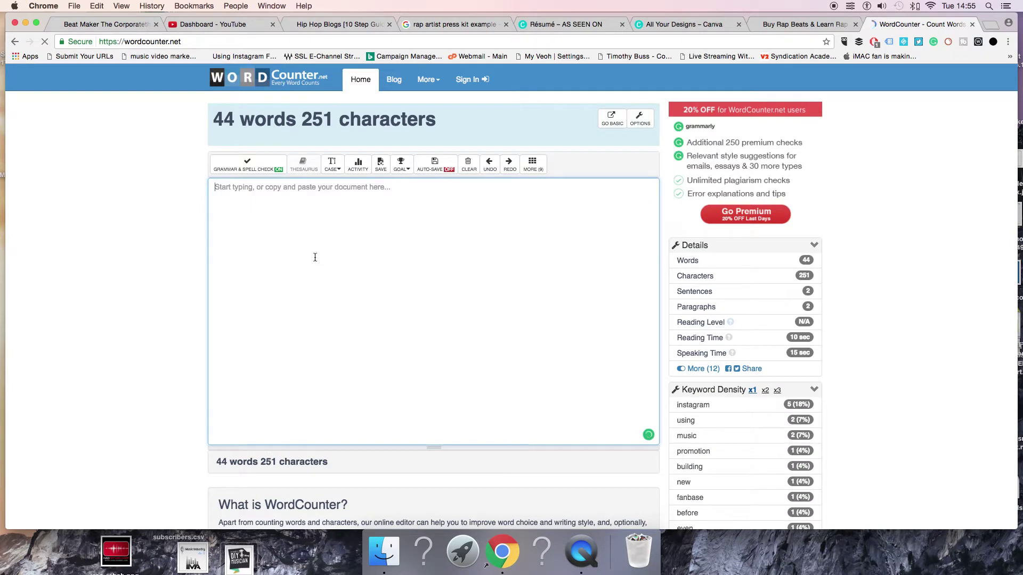
pyautogui.write('The Corporatethief Beats is the production alias used by Daniel Hartnett. Daniel is a hip hop music producer from Ireland.  Over the last number of years Daniel has taken his music production skills to another level by sharing his music marketing experience with his blog readers.  The main goal of thecorporatethiefbeats.com blog is to be a resource site for Rap Artists and Beat Makers that are beginning with their music marketing journey online.')
pyautogui.click(358, 251)
pyautogui.click(206, 187)
pyautogui.press('super+a')
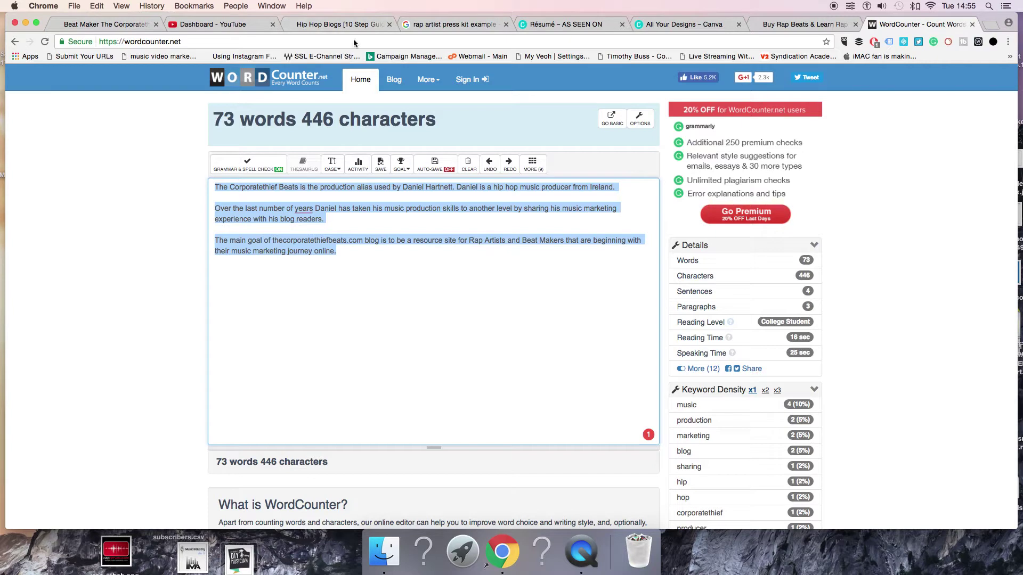
pyautogui.click(676, 27)
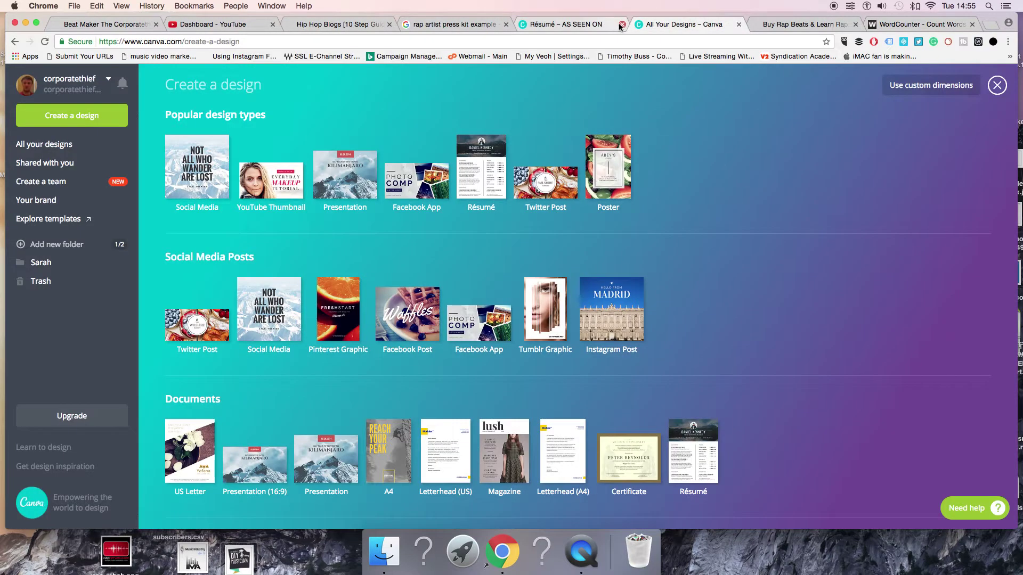
# Add a body text box on the teal column and paste the bio into it
pyautogui.press('super+w')
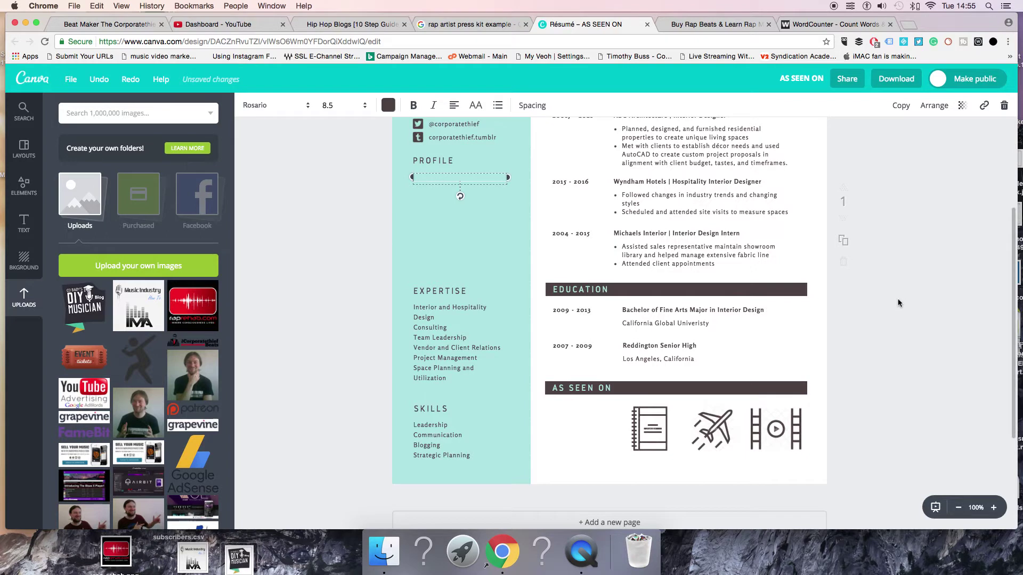
pyautogui.scroll(-3, 884, 314)
pyautogui.scroll(7, 732, 333)
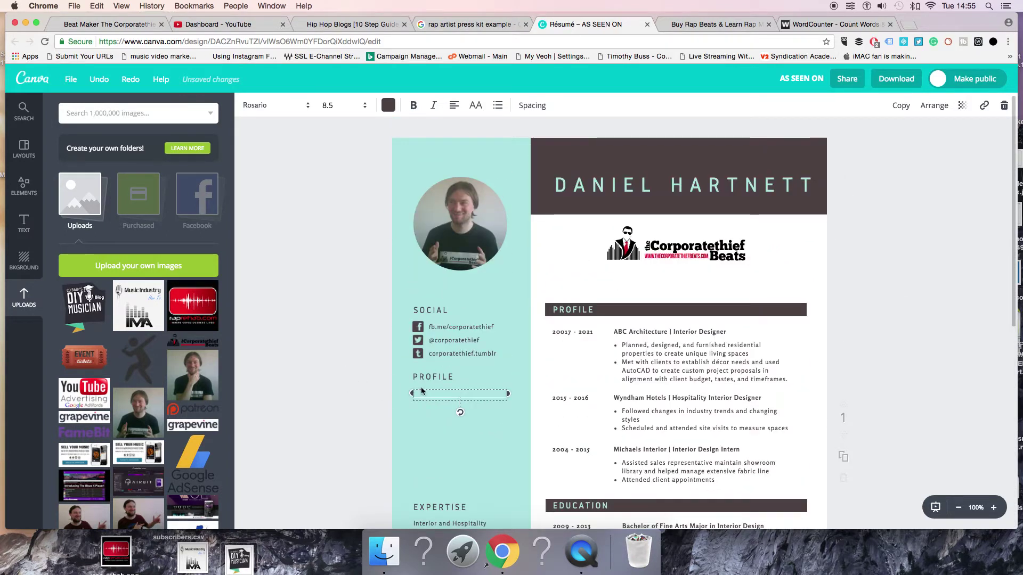
pyautogui.click(435, 396)
pyautogui.click(435, 395)
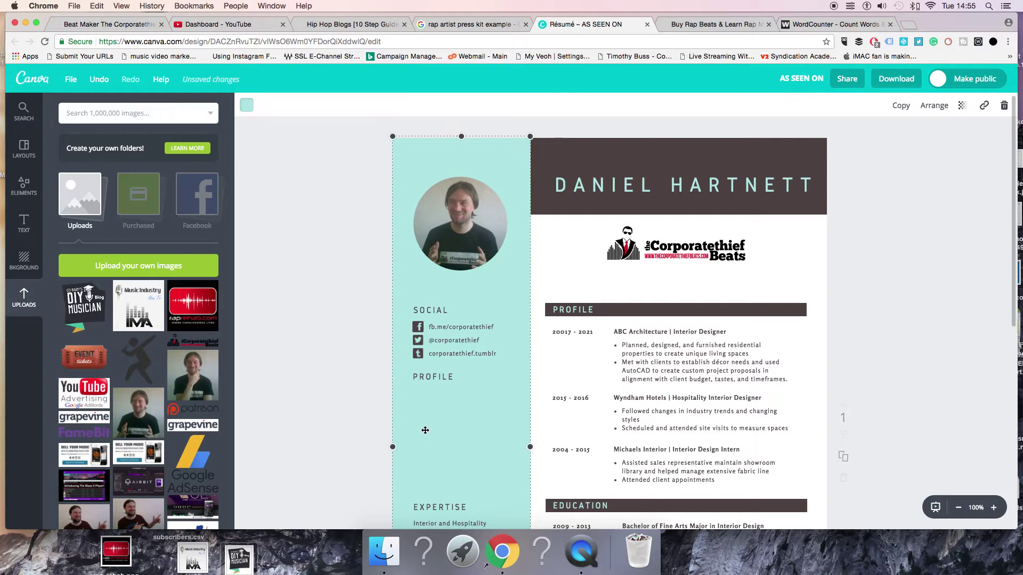
pyautogui.click(23, 223)
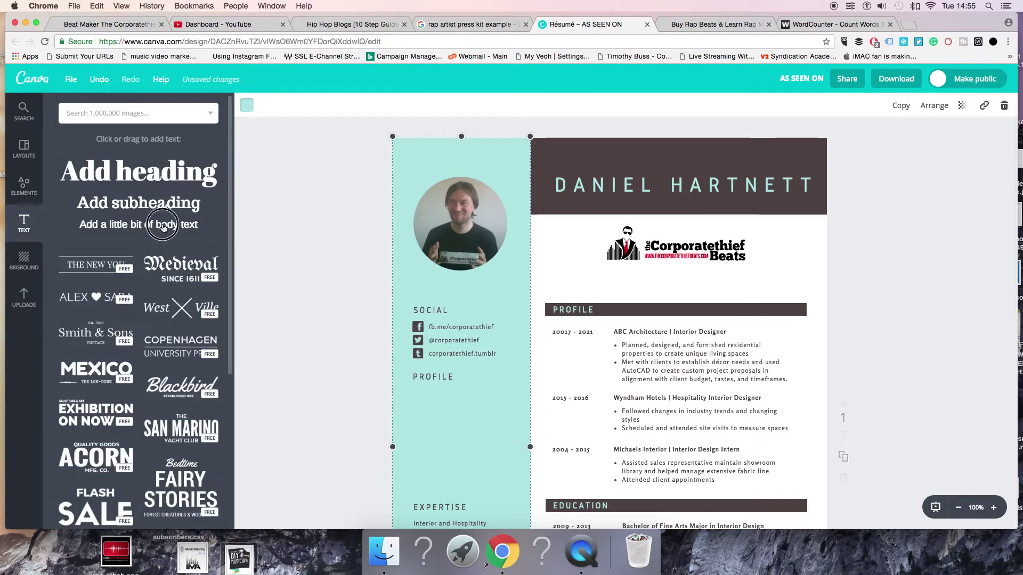
pyautogui.moveTo(160, 224); pyautogui.dragTo(453, 415)
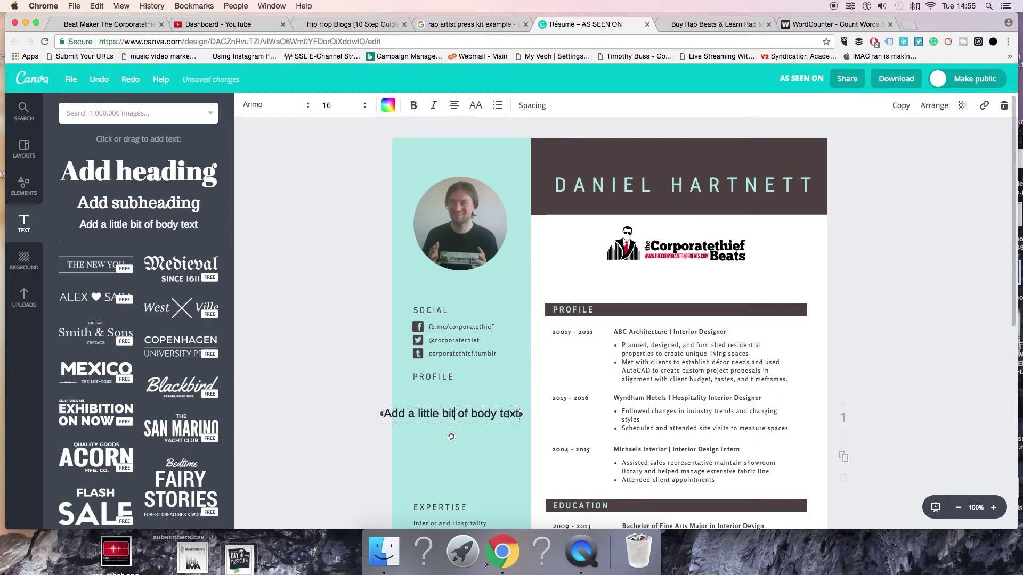
pyautogui.moveTo(516, 414); pyautogui.dragTo(382, 414)
pyautogui.press('BackSpace')
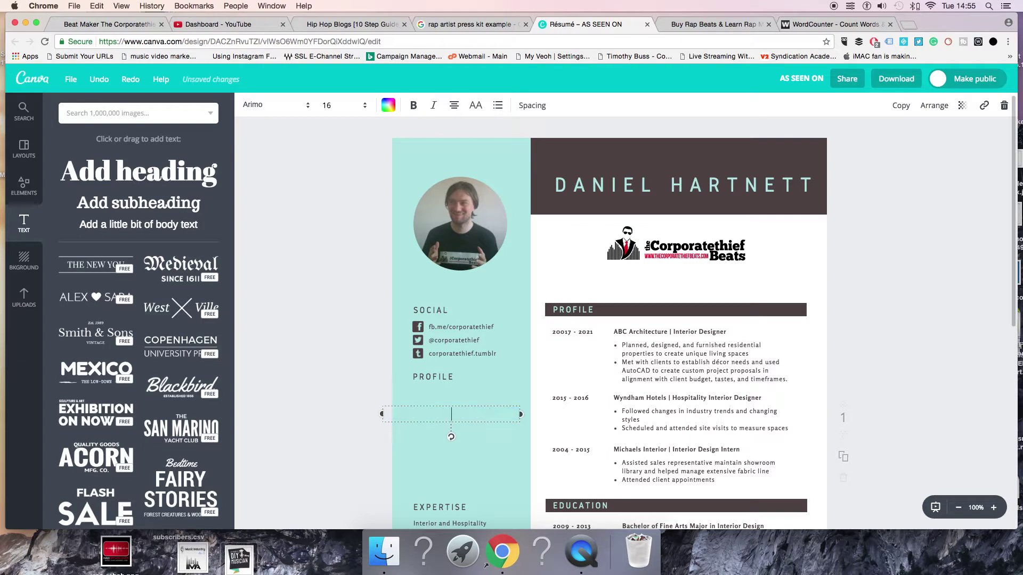
pyautogui.press('super+v')
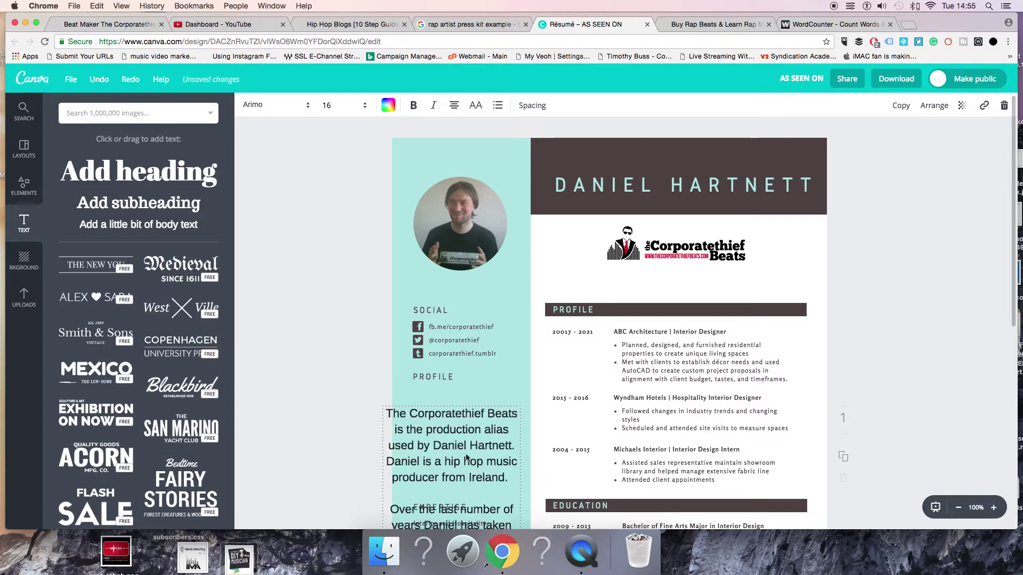
pyautogui.moveTo(468, 455); pyautogui.dragTo(478, 424)
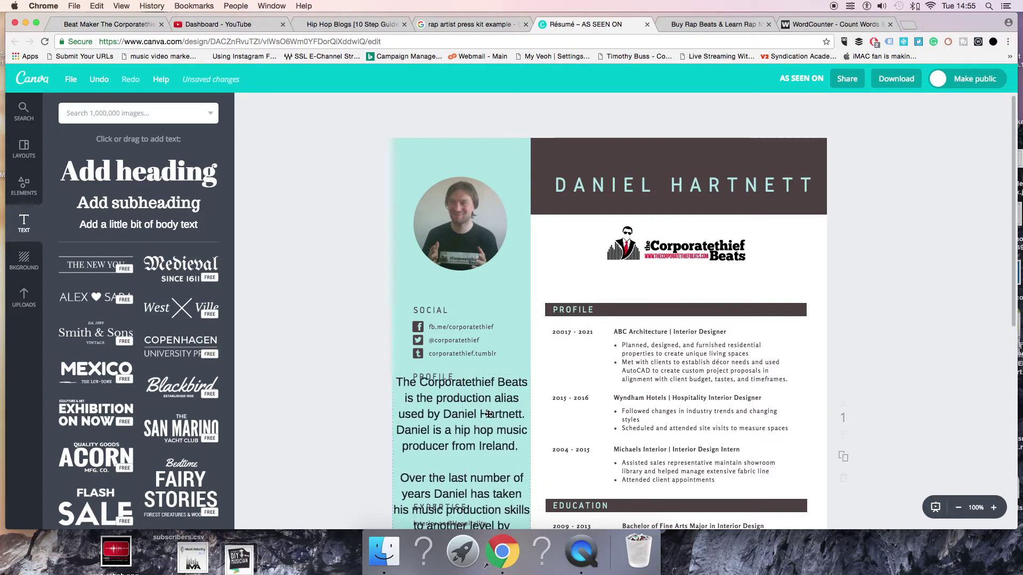
# Set the bio to size 8, narrow its box, and place it below PROFILE
pyautogui.click(495, 498)
pyautogui.scroll(-5, 501, 493)
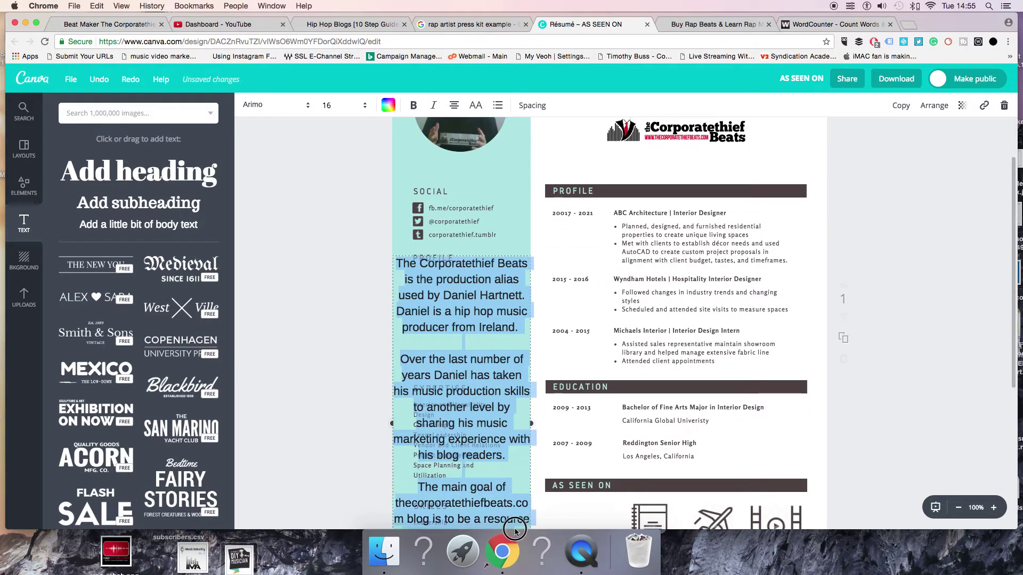
pyautogui.scroll(-4, 516, 490)
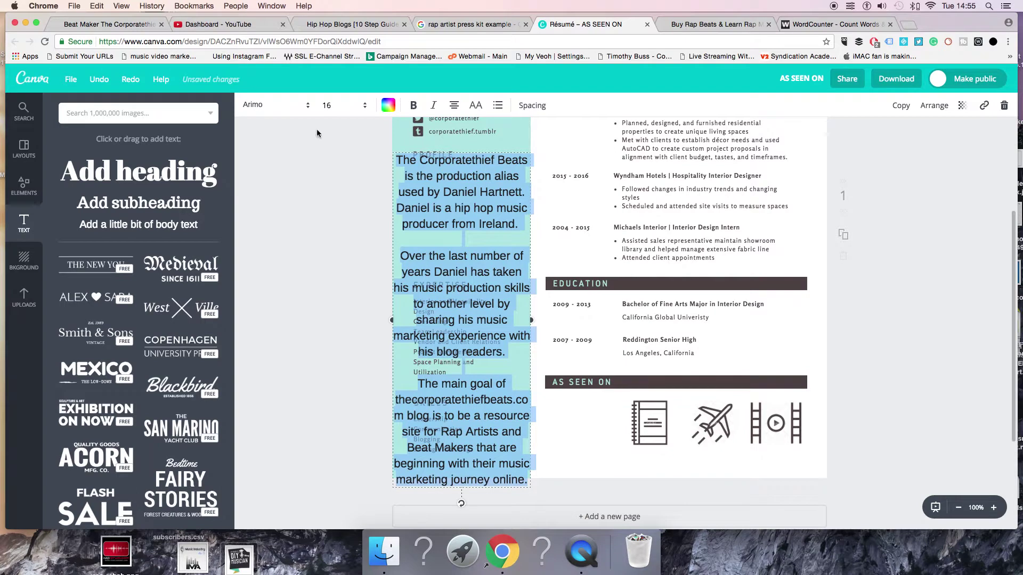
pyautogui.click(343, 105)
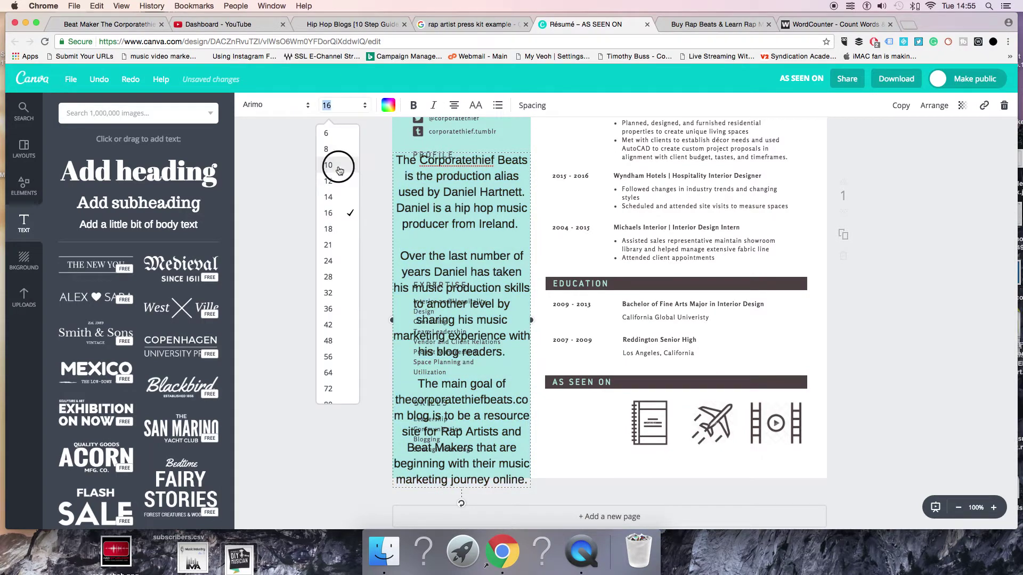
pyautogui.click(339, 166)
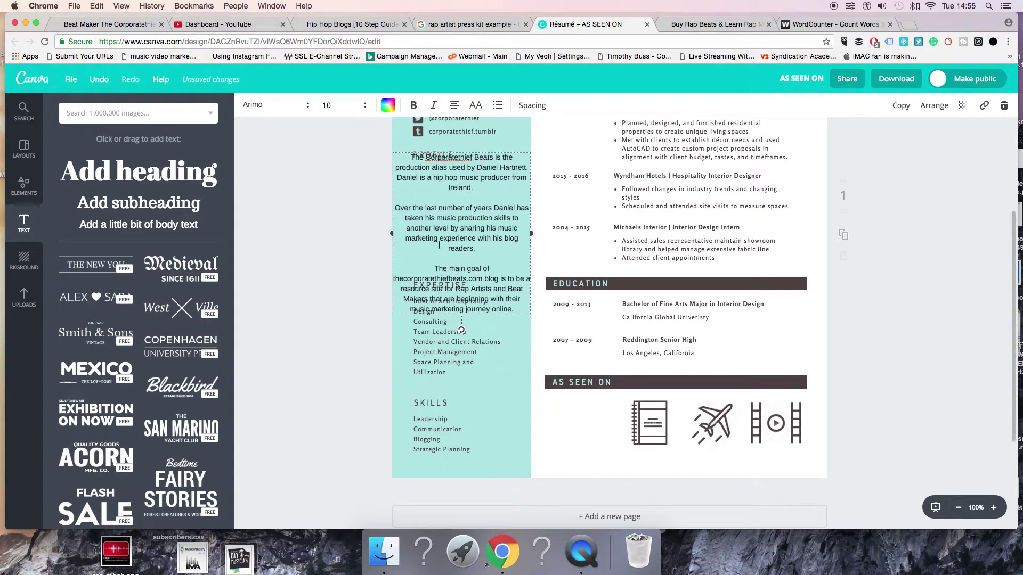
pyautogui.click(341, 106)
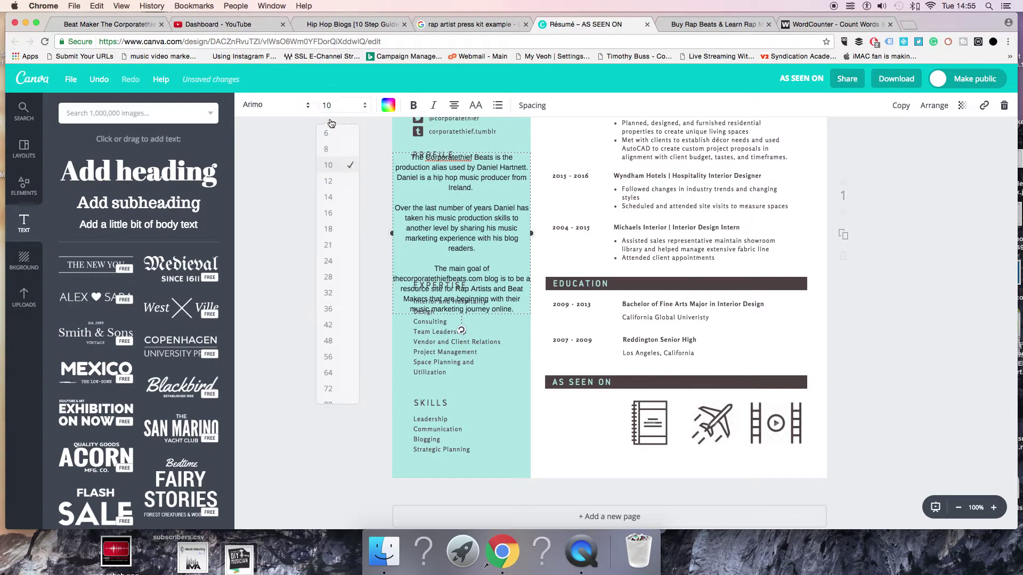
pyautogui.click(339, 150)
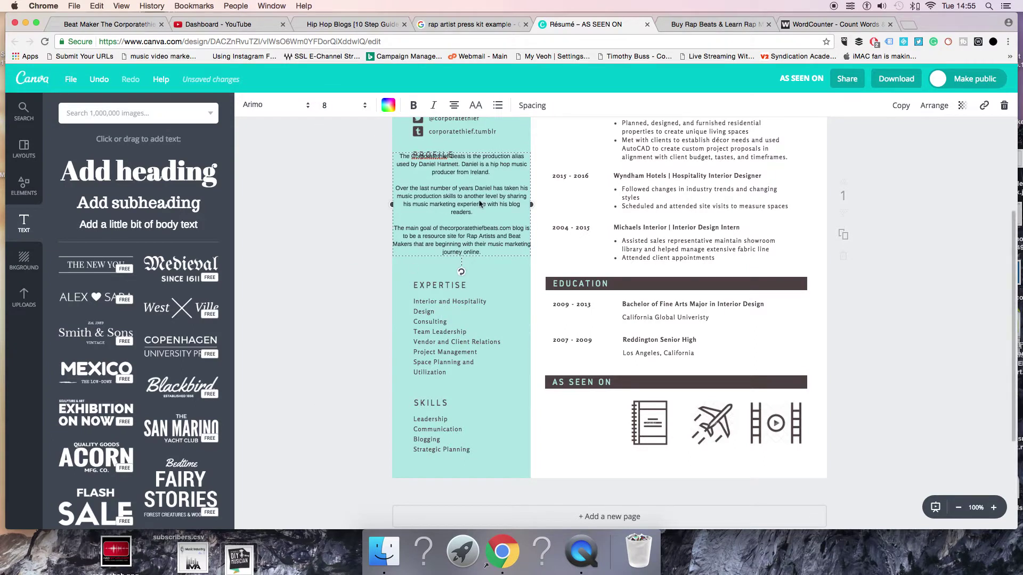
pyautogui.press('super+z')
pyautogui.moveTo(531, 214); pyautogui.dragTo(512, 203)
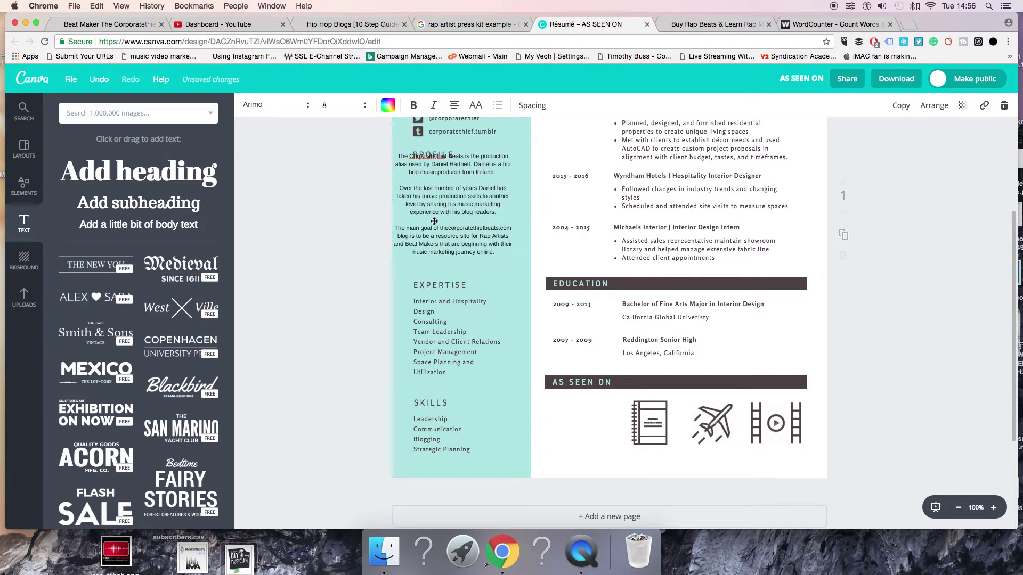
pyautogui.moveTo(434, 221); pyautogui.dragTo(447, 230)
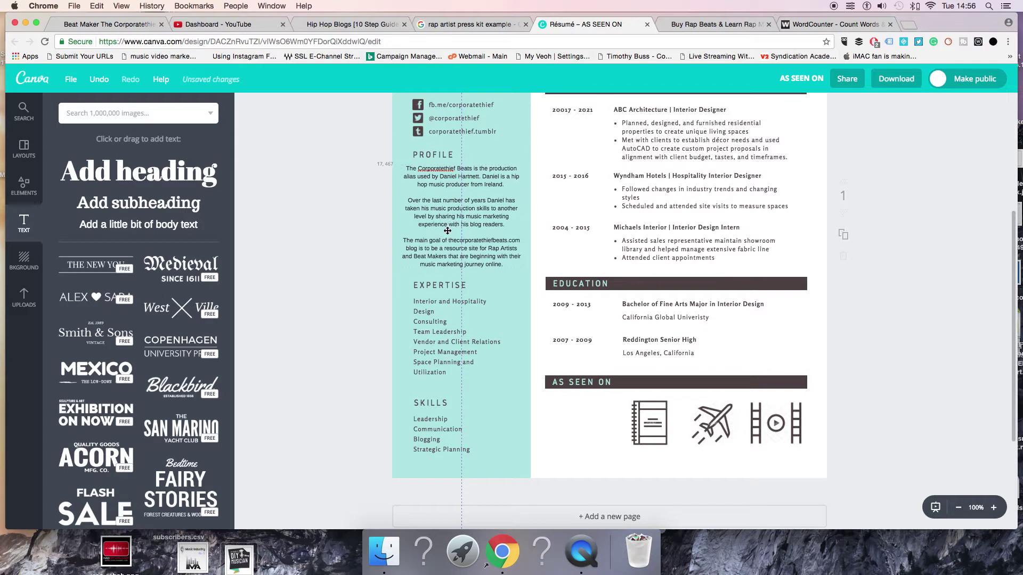
# Select and delete the old Expertise list text
pyautogui.click(433, 155)
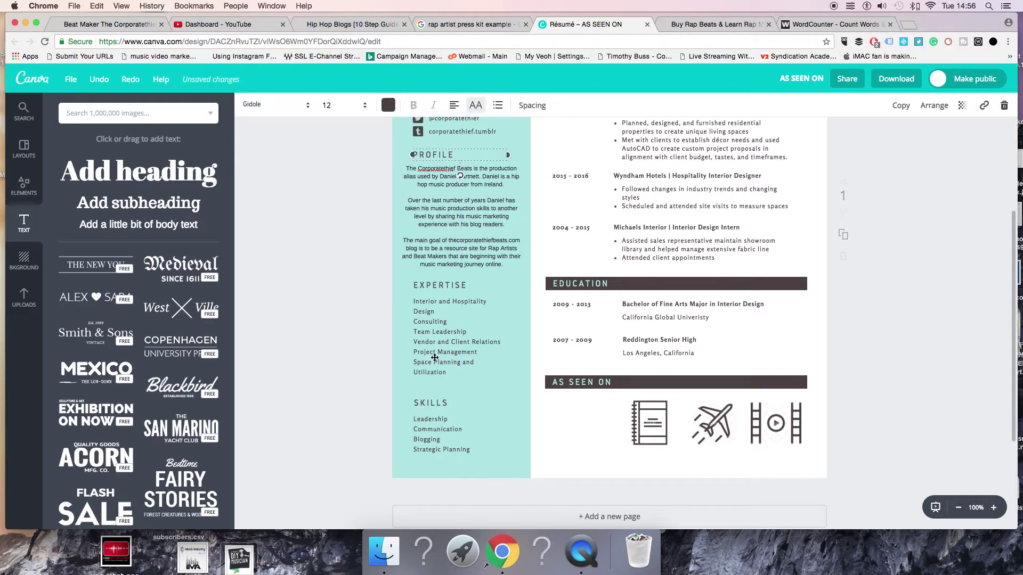
pyautogui.click(457, 304)
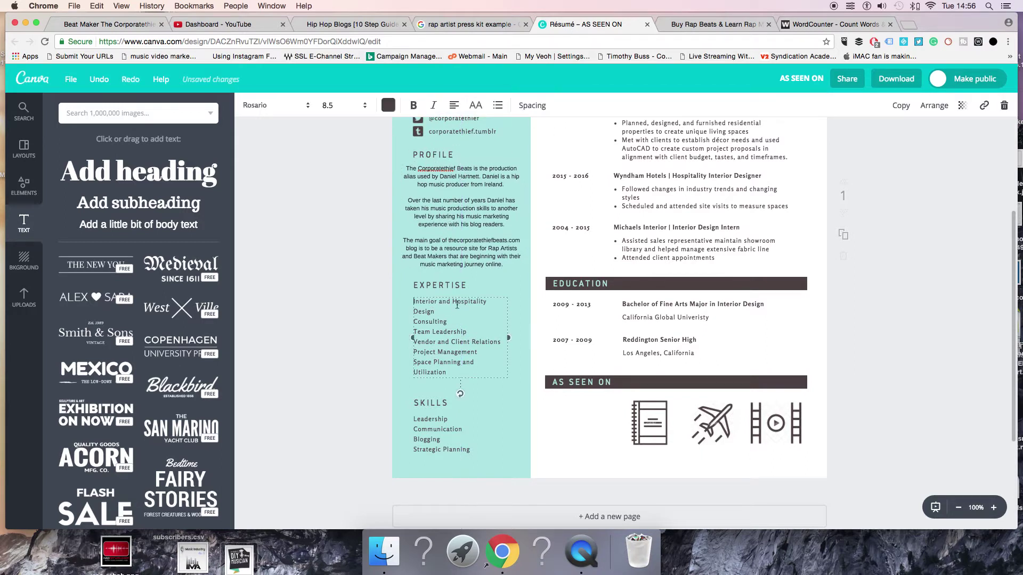
pyautogui.click(457, 305)
pyautogui.moveTo(450, 374); pyautogui.dragTo(415, 300)
pyautogui.press('BackSpace')
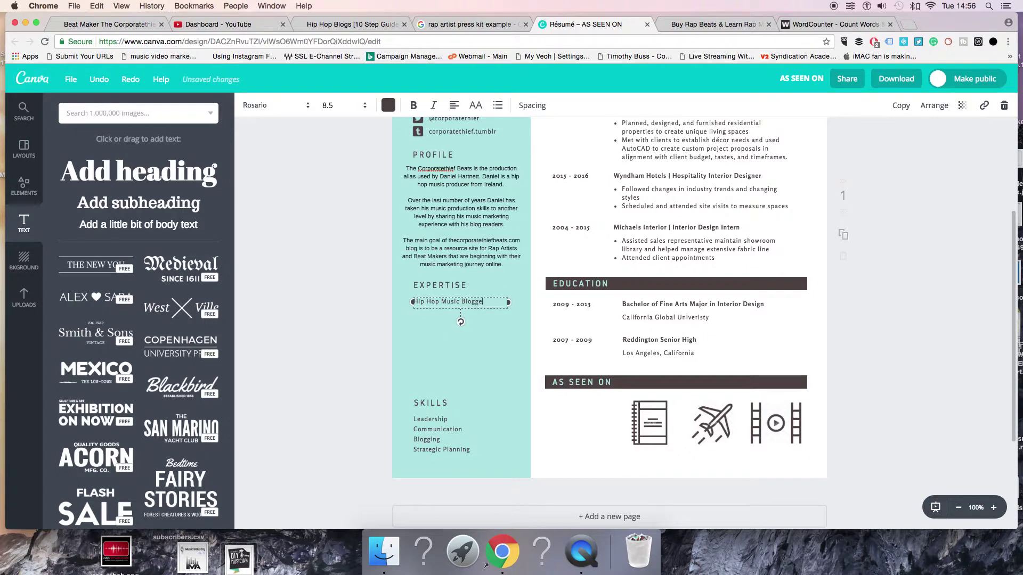
# Enter Hip Hop Music Blogger, Hip Hop Beat Maker and Musician as Expertise lines
pyautogui.write('Hip Hop Bea')
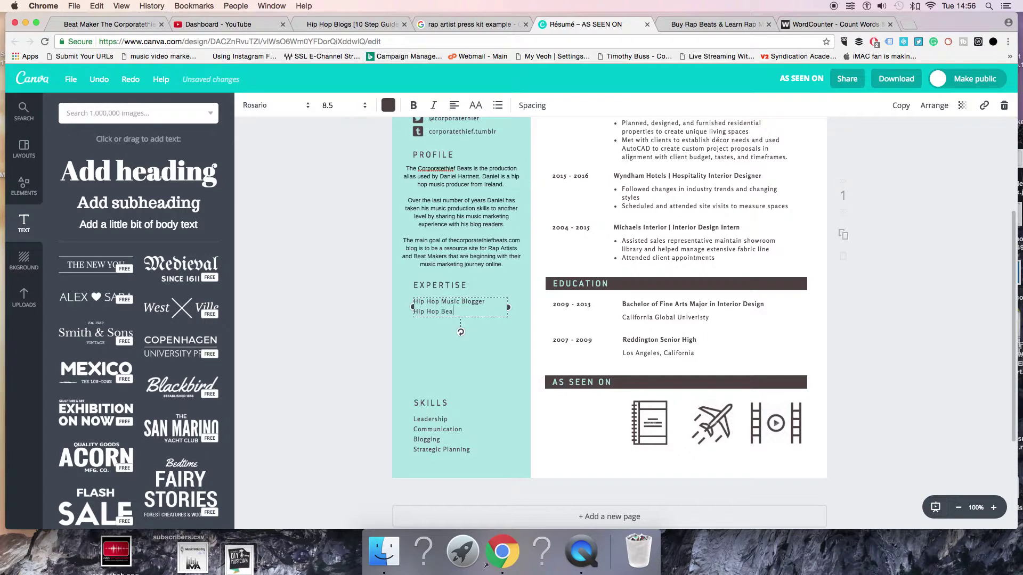
pyautogui.write('t Mkr')
pyautogui.press('Return')
pyautogui.press('BackSpace')
pyautogui.press('BackSpace')
pyautogui.press('Return')
pyautogui.write('Musician')
pyautogui.press('Return')
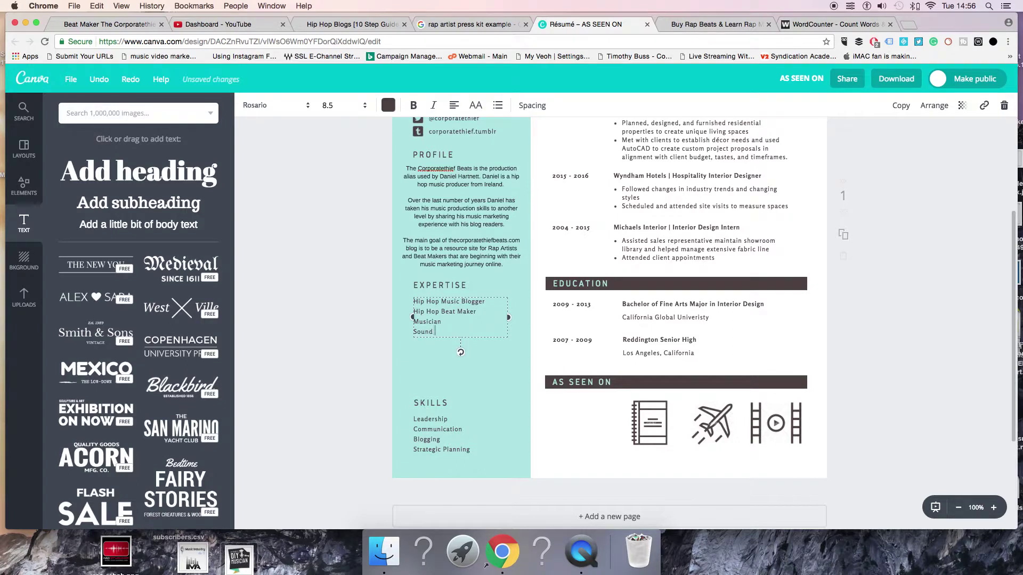
# Add Sound Engineer and Music marketing Vlogger as the final Expertise lines
pyautogui.write('Sound Engineer')
pyautogui.press('Return')
pyautogui.write('Vlo')
pyautogui.press('BackSpace')
pyautogui.press('BackSpace')
pyautogui.press('BackSpace')
pyautogui.write('Music marketing Vlogger')
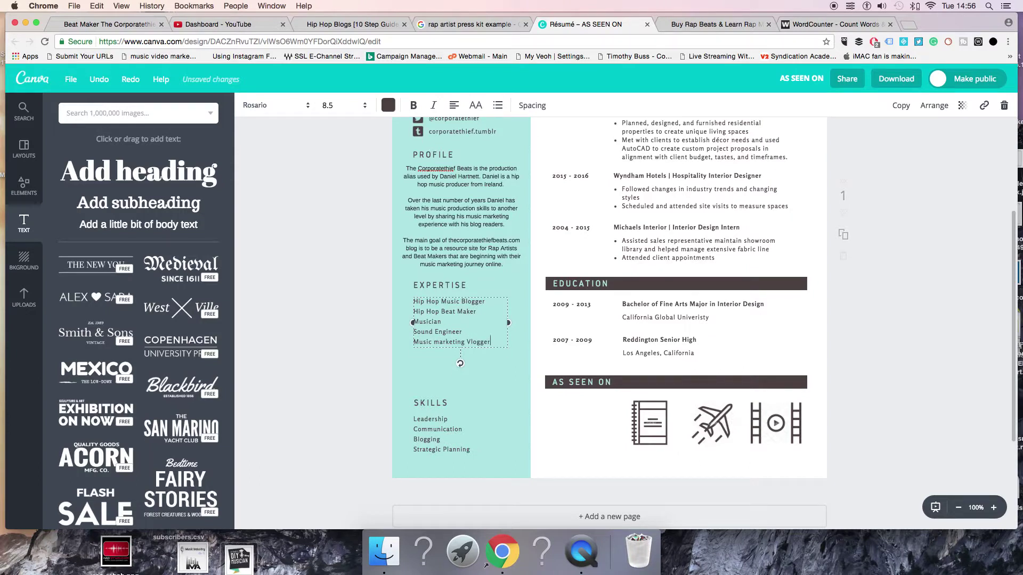
pyautogui.press('Return')
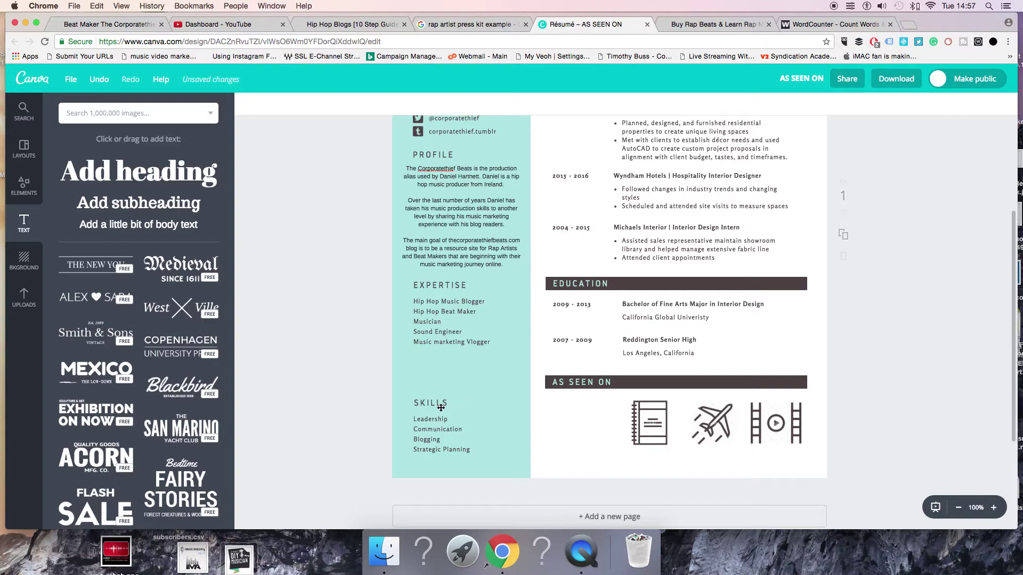
# Move the Skills section up, delete Leadership, and correct the spelling of Entrepreneur
pyautogui.moveTo(438, 395); pyautogui.dragTo(426, 361)
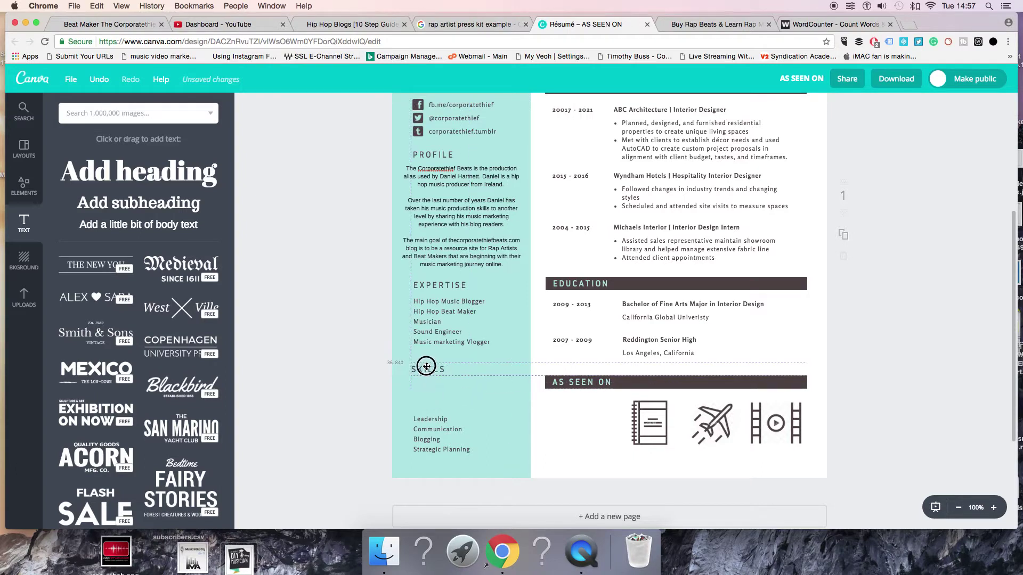
pyautogui.moveTo(430, 433); pyautogui.dragTo(452, 424)
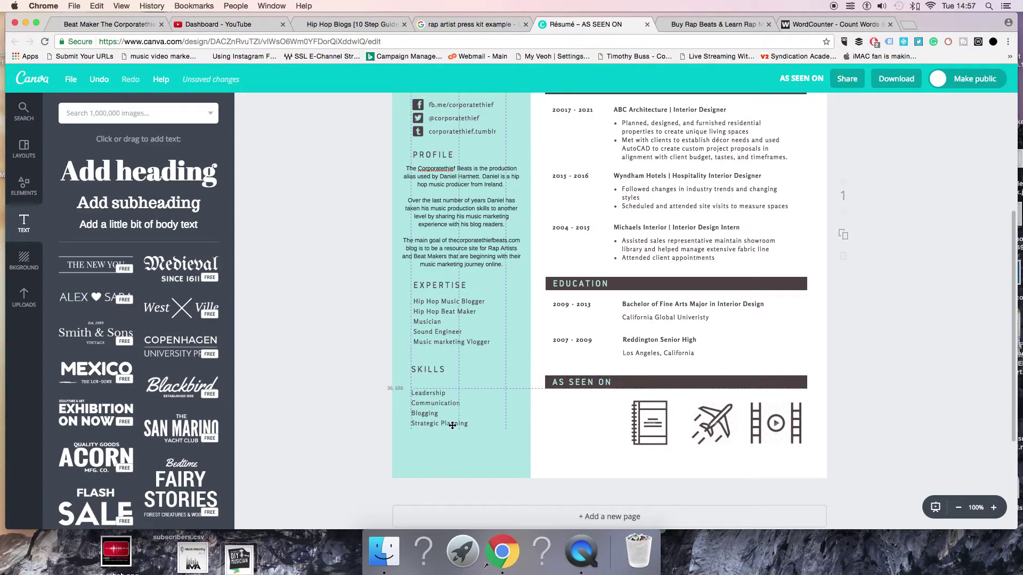
pyautogui.click(486, 426)
pyautogui.tripleClick(412, 398)
pyautogui.click(457, 395)
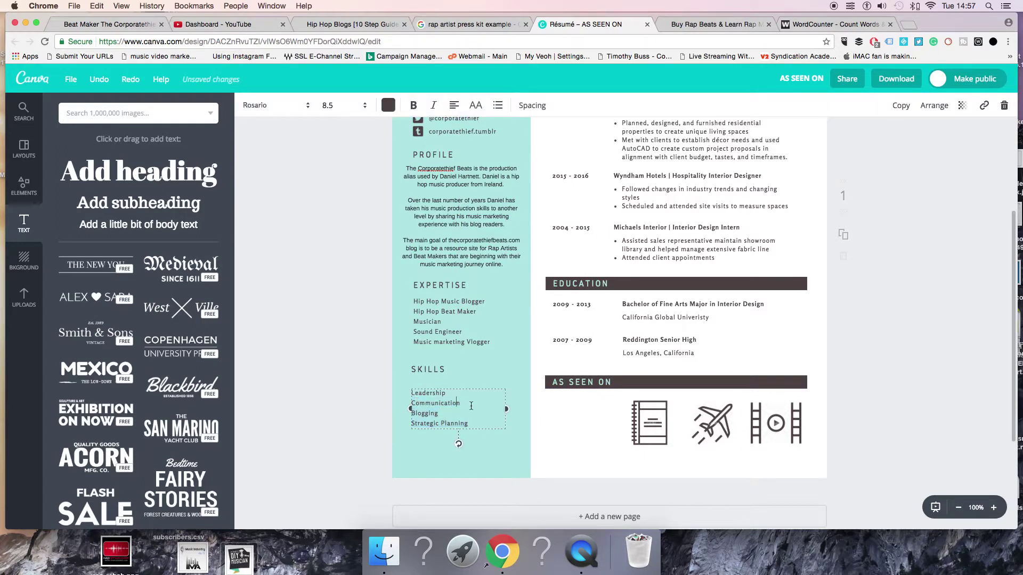
pyautogui.moveTo(458, 395); pyautogui.dragTo(410, 395)
pyautogui.press('BackSpace')
pyautogui.rightClick(439, 393)
pyautogui.click(486, 241)
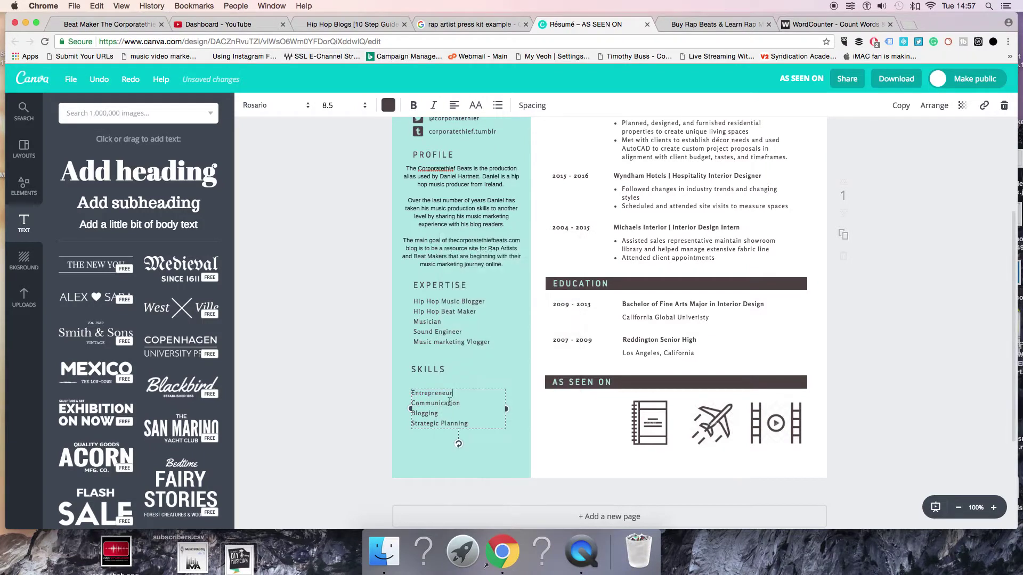
# Replace Strategic Planning with Beat Maker and Ghostwriter Hip Hop on separate lines
pyautogui.moveTo(482, 422); pyautogui.dragTo(402, 424)
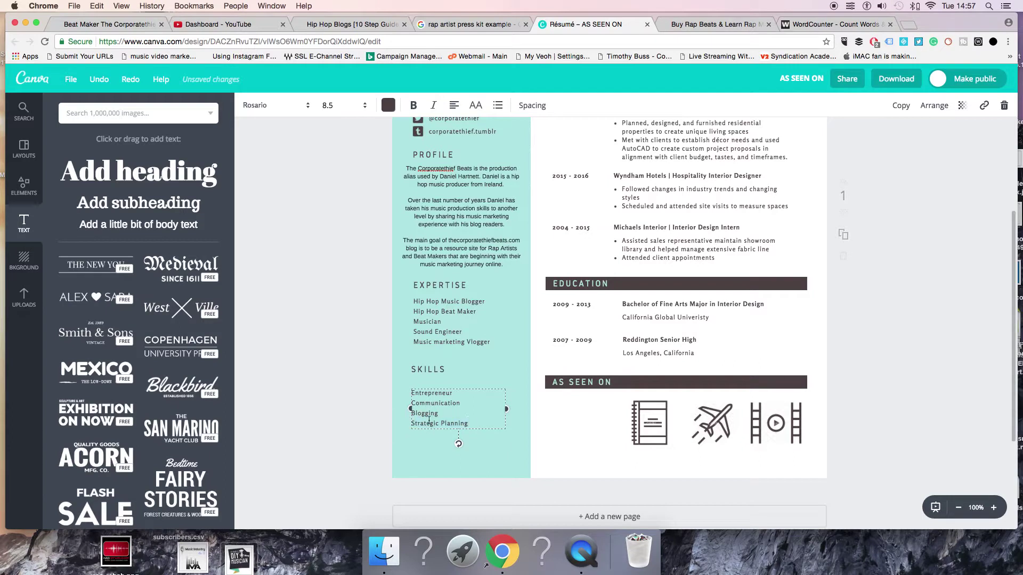
pyautogui.moveTo(479, 423); pyautogui.dragTo(395, 425)
pyautogui.moveTo(469, 424); pyautogui.dragTo(411, 423)
pyautogui.press('BackSpace')
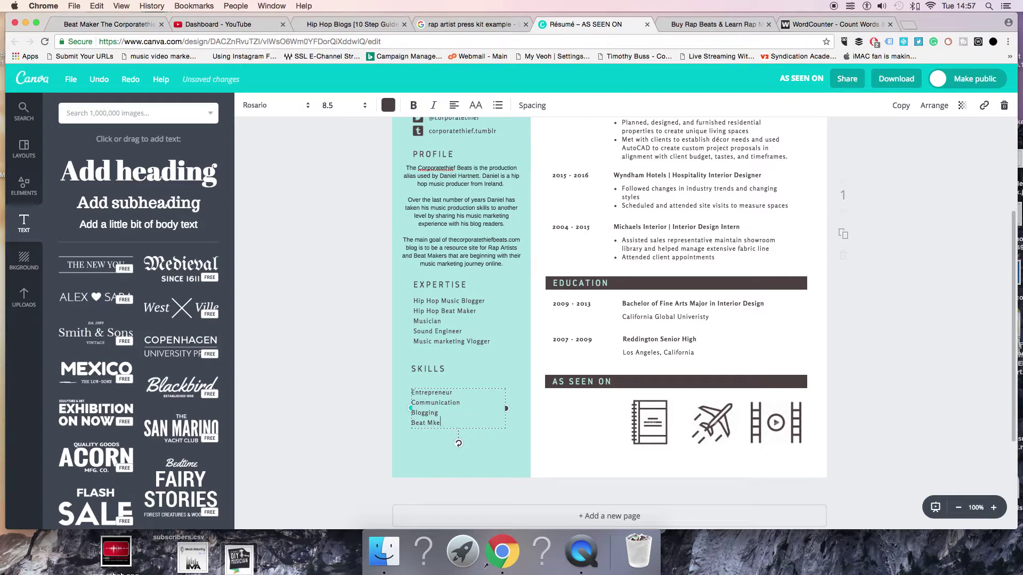
pyautogui.write('Beat Maker')
pyautogui.press('Return')
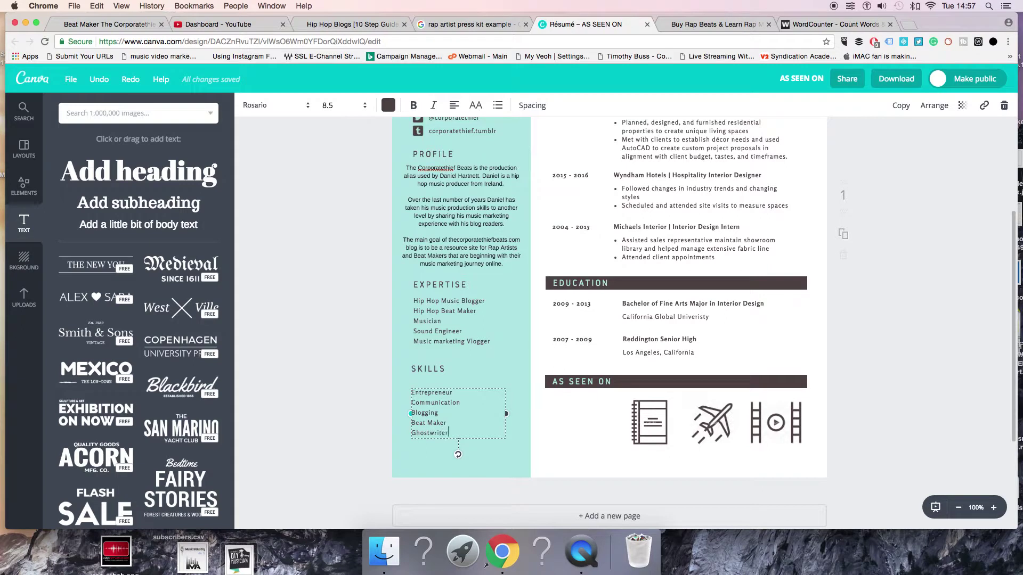
pyautogui.write('Ghostwriter Hip Hop')
pyautogui.click(382, 277)
# Delete the 2017 - 2021 date from the job-history entries
pyautogui.scroll(-1, 532, 330)
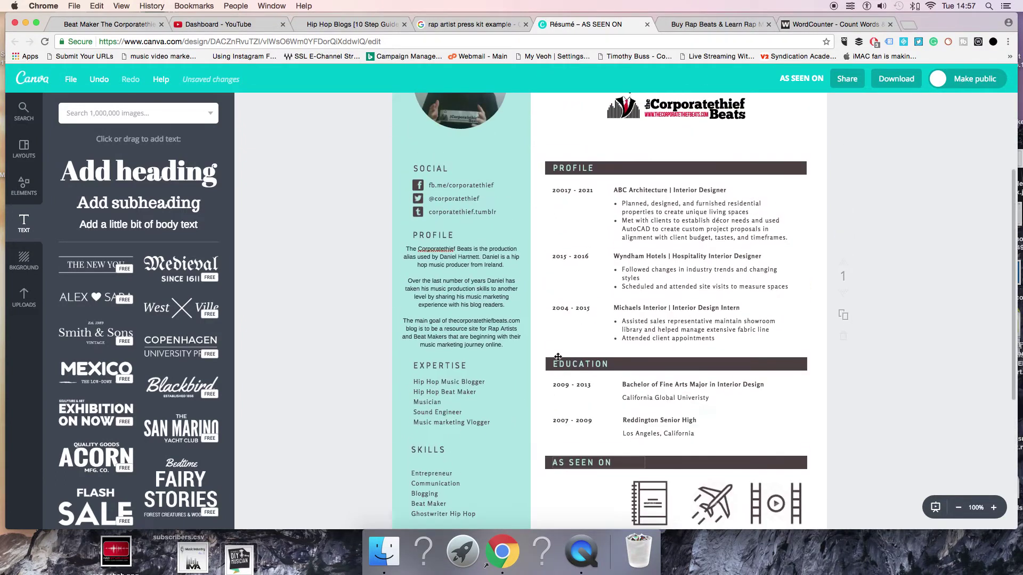
pyautogui.scroll(5, 557, 357)
pyautogui.scroll(-3, 557, 355)
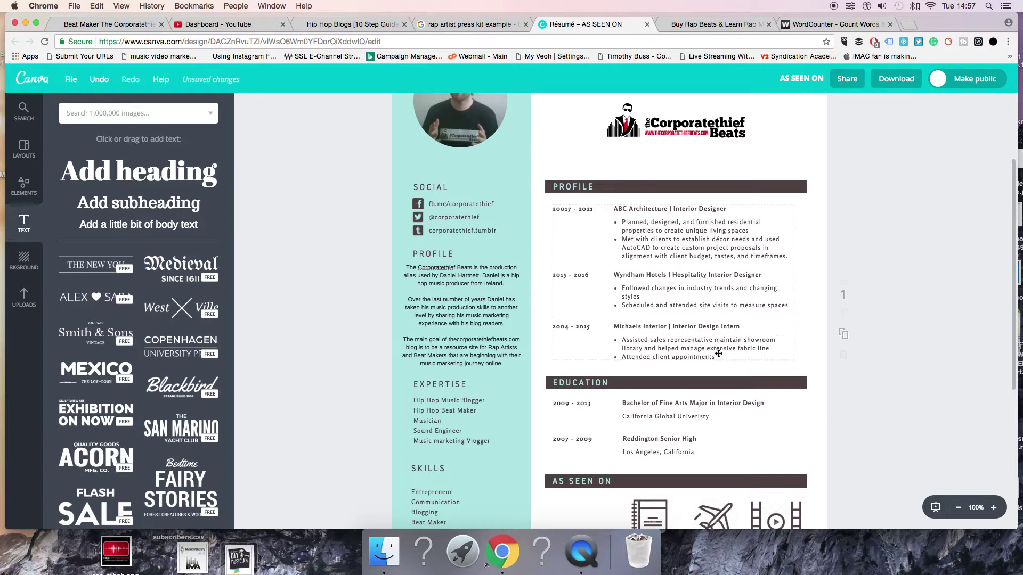
pyautogui.click(581, 332)
pyautogui.click(586, 209)
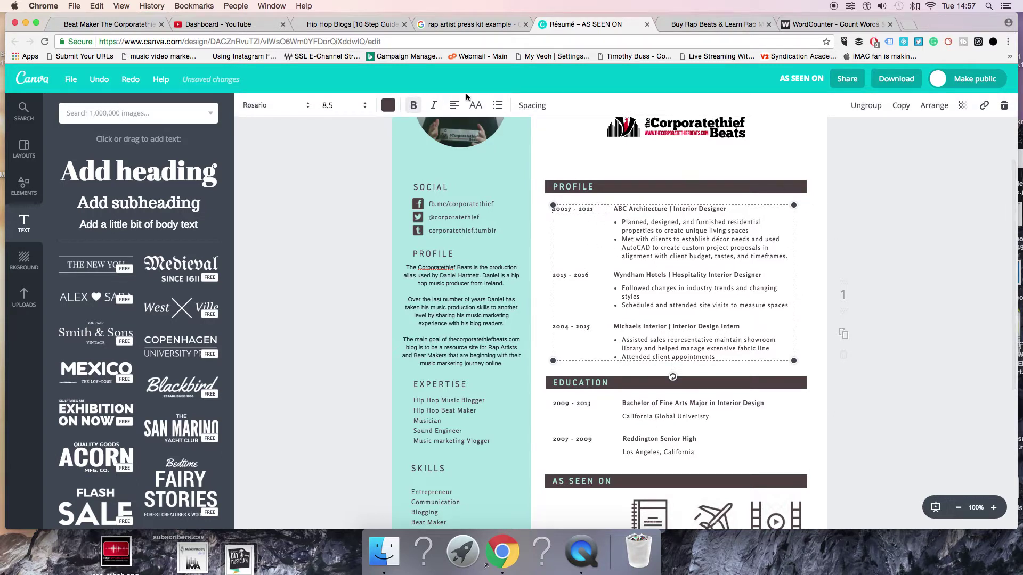
pyautogui.click(1004, 105)
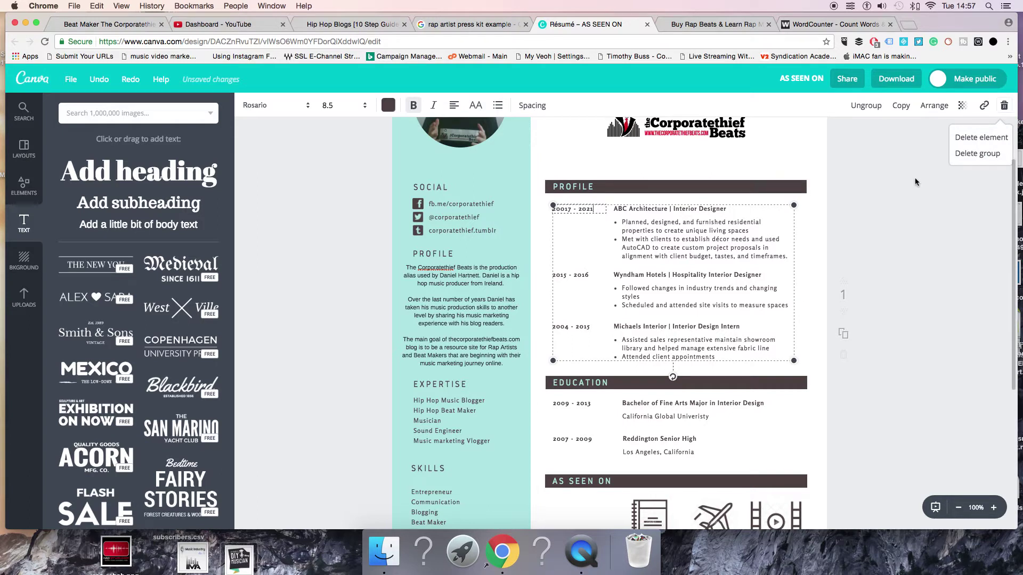
pyautogui.press('BackSpace')
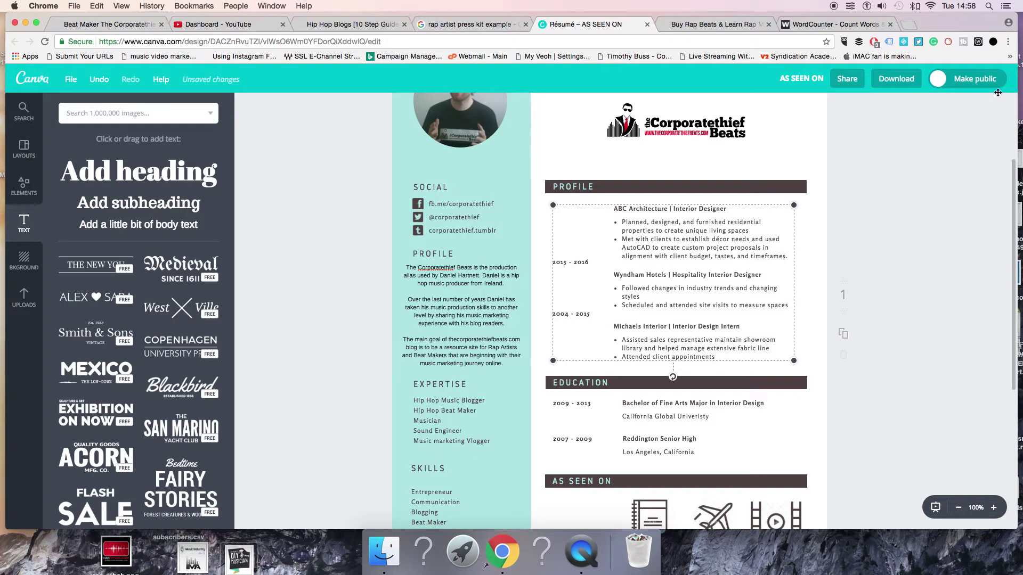
# Undo the deletion and shrink the job-history block to 7.2-point text
pyautogui.press('super+z')
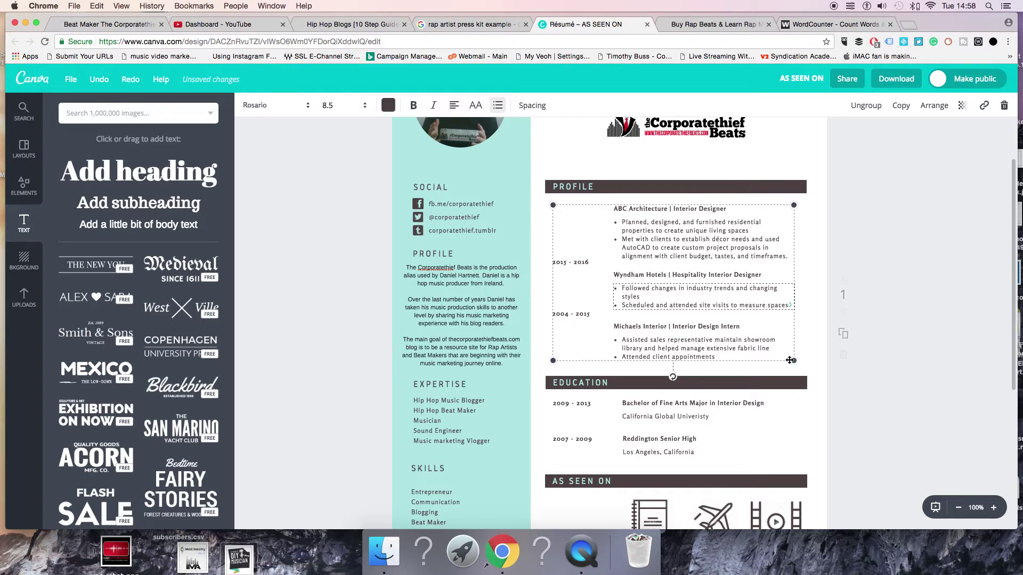
pyautogui.moveTo(794, 360); pyautogui.dragTo(847, 265)
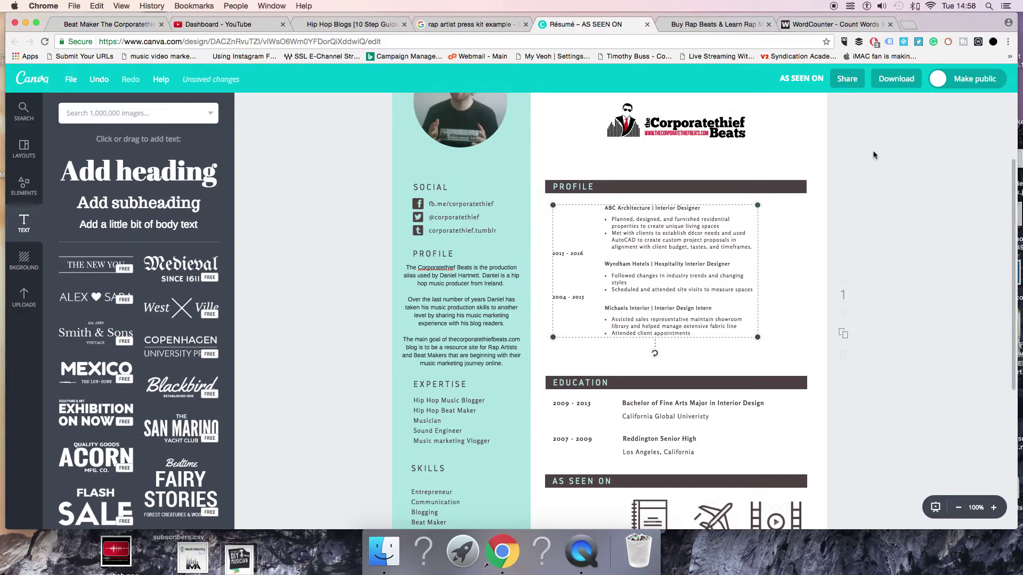
pyautogui.scroll(2, 569, 284)
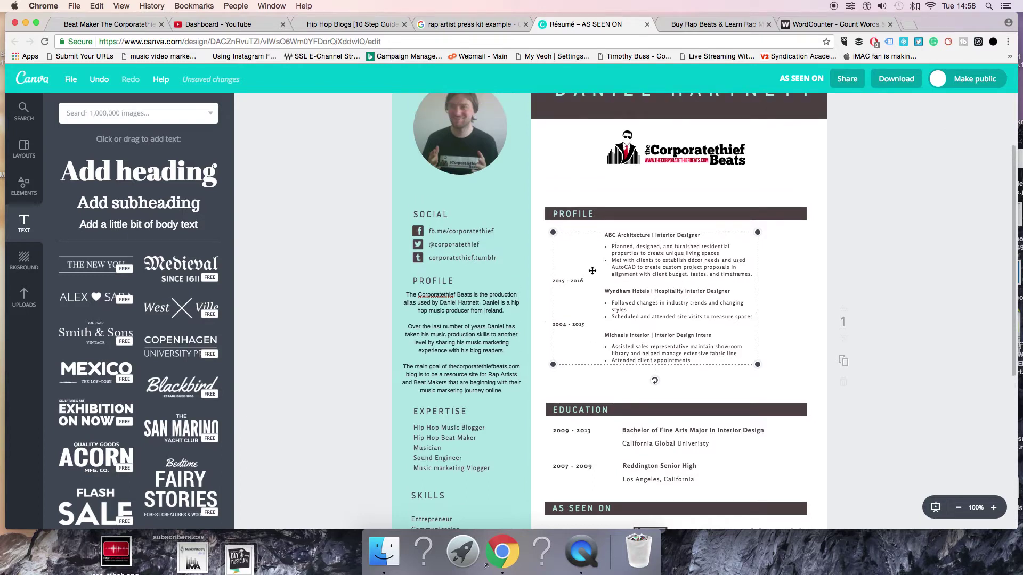
pyautogui.click(665, 151)
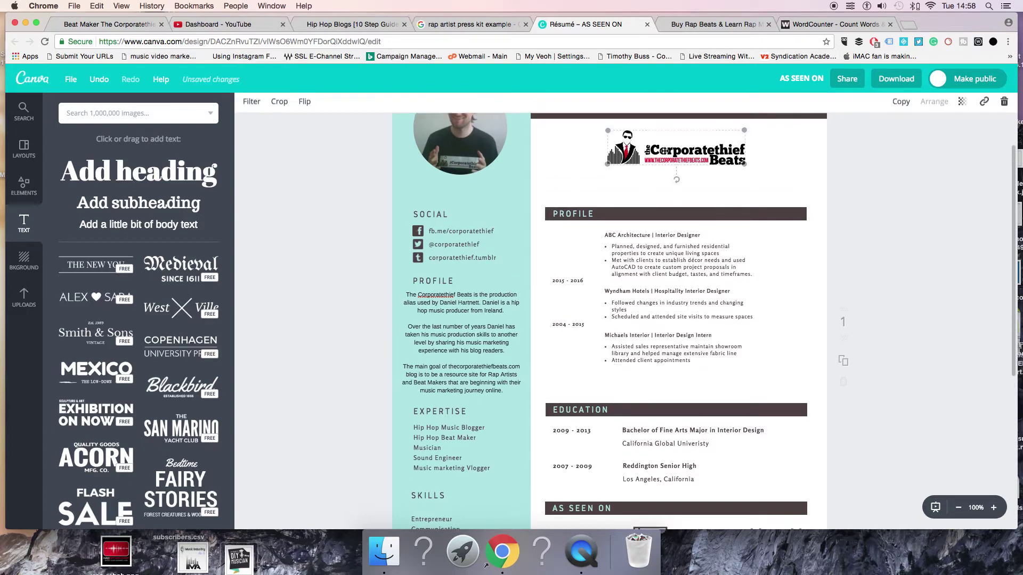
pyautogui.click(982, 105)
pyautogui.write('http')
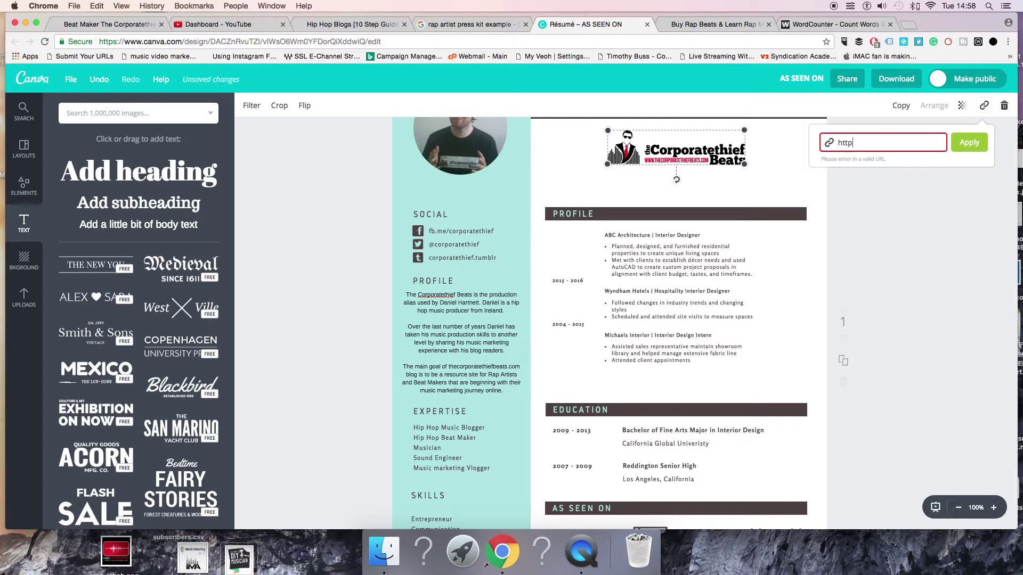
pyautogui.write('://www.thecorporate')
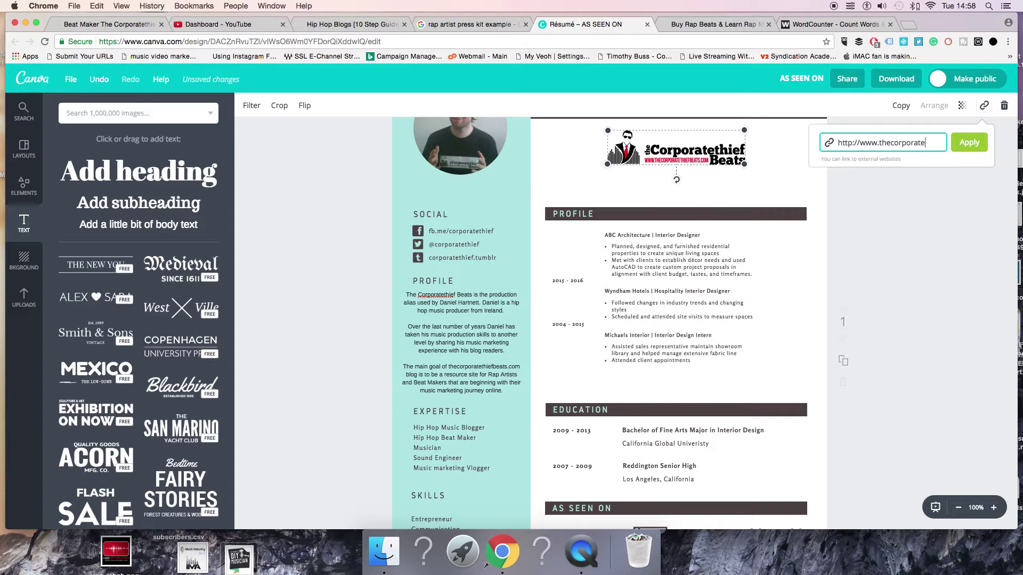
pyautogui.write('beats.com')
pyautogui.click(969, 143)
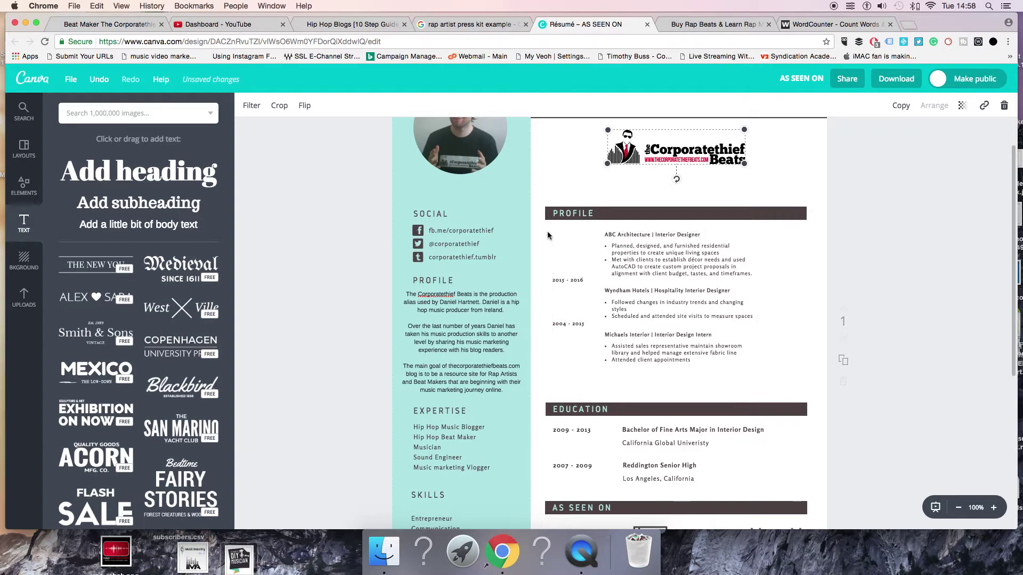
pyautogui.scroll(2, 640, 350)
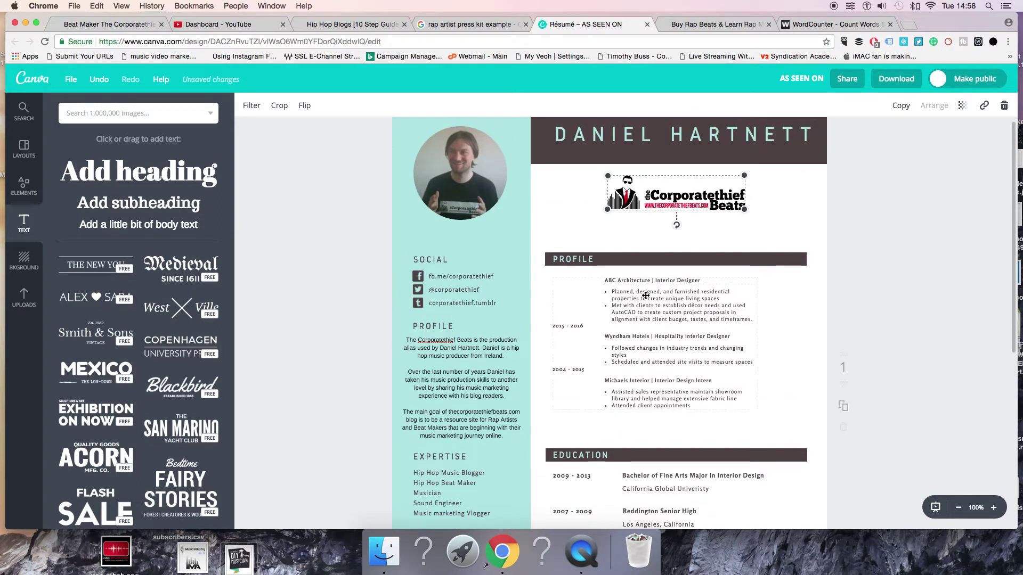
pyautogui.press('Escape')
# Delete the entire job-history group, leaving an 'Add a little bit of body text' placeholder
pyautogui.click(597, 305)
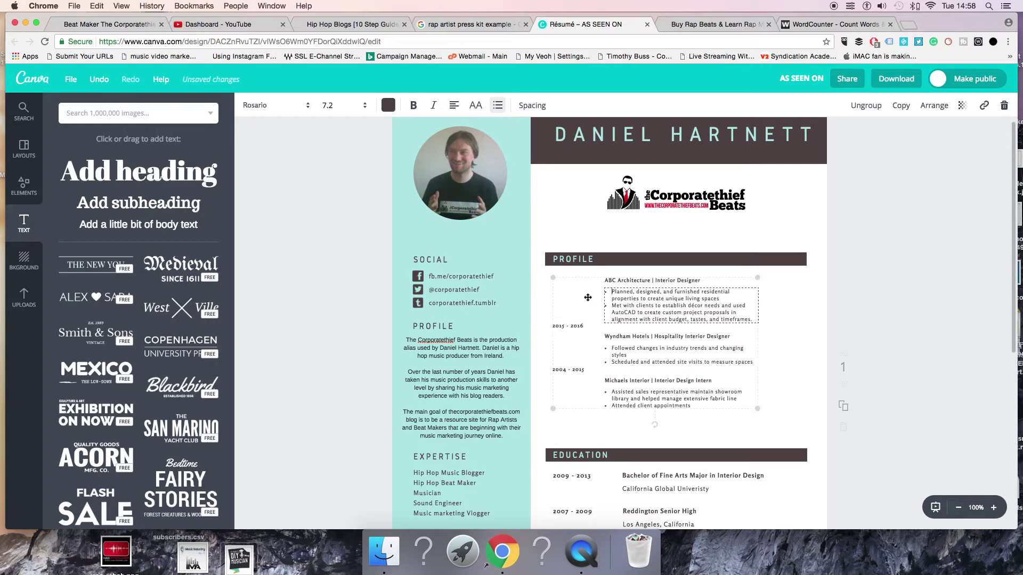
pyautogui.click(1006, 110)
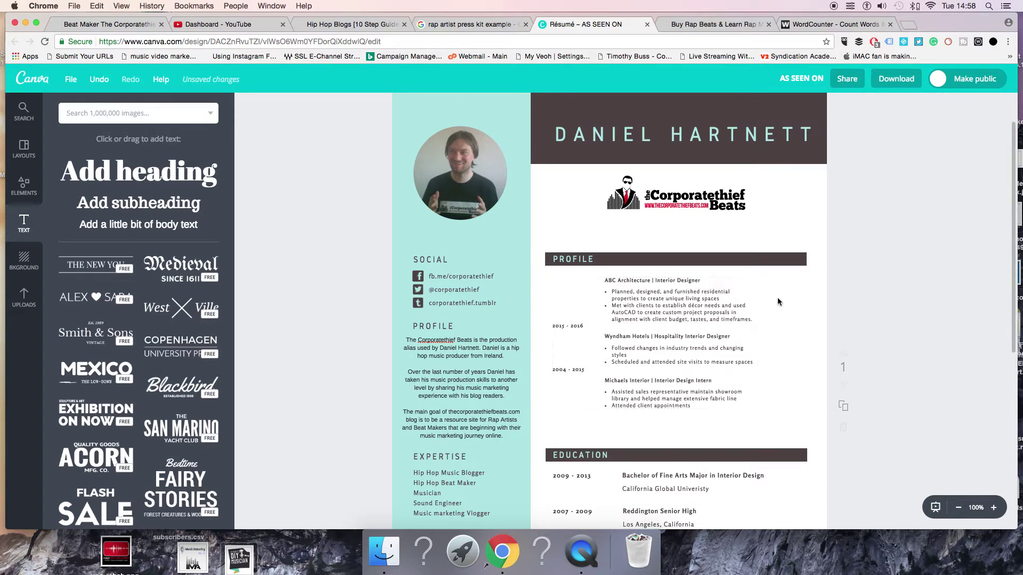
pyautogui.click(1005, 106)
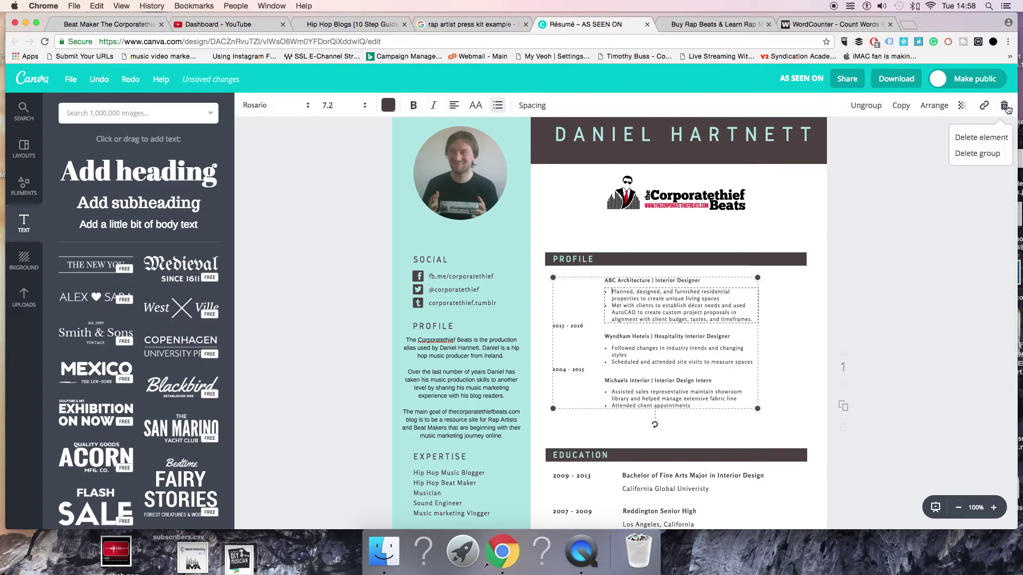
pyautogui.click(980, 152)
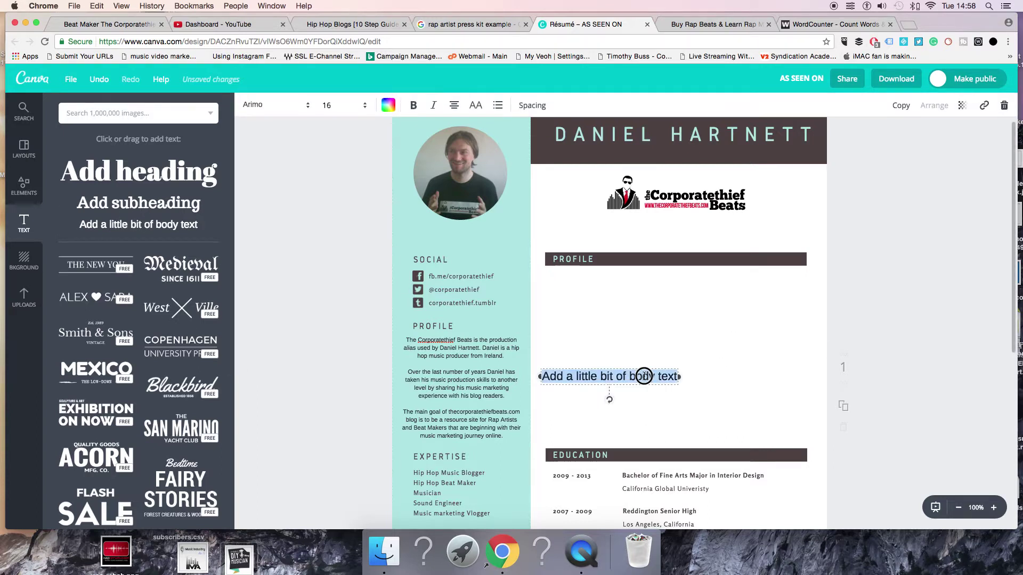
pyautogui.click(879, 309)
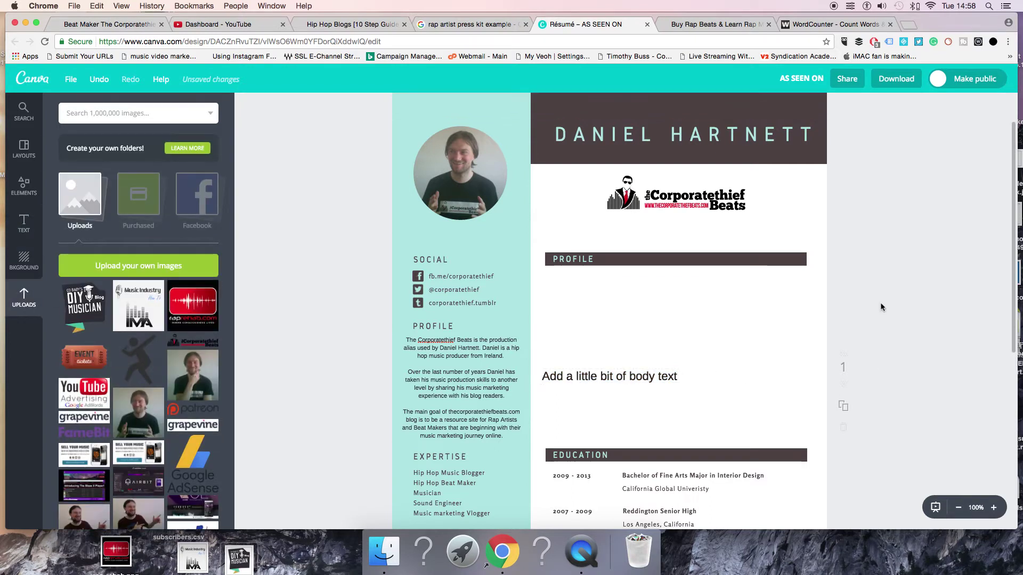
# Move the placeholder under Profile and copy both Behind the Beat Maker paragraphs
pyautogui.moveTo(593, 373); pyautogui.dragTo(589, 286)
pyautogui.click(714, 24)
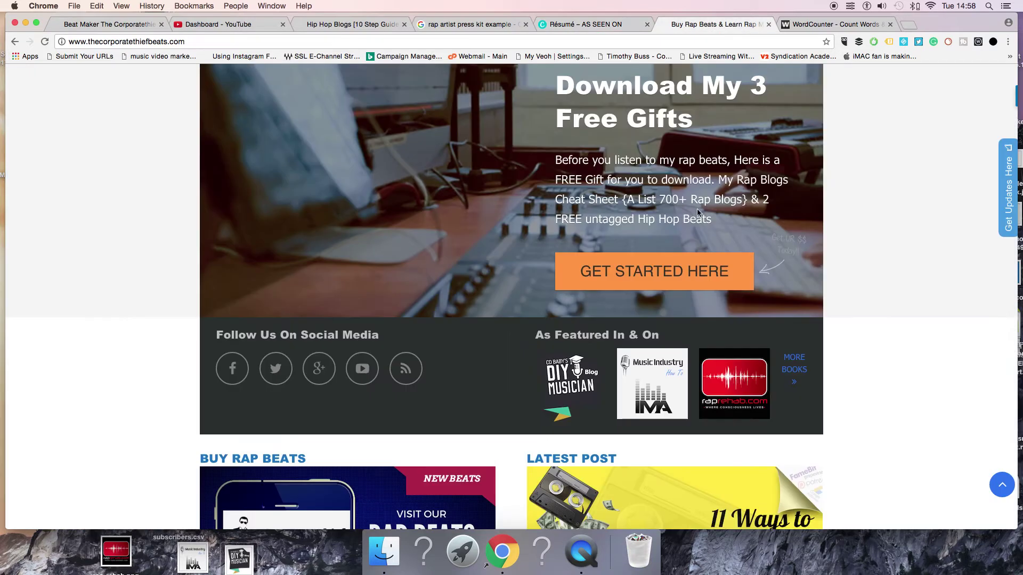
pyautogui.scroll(-4, 697, 209)
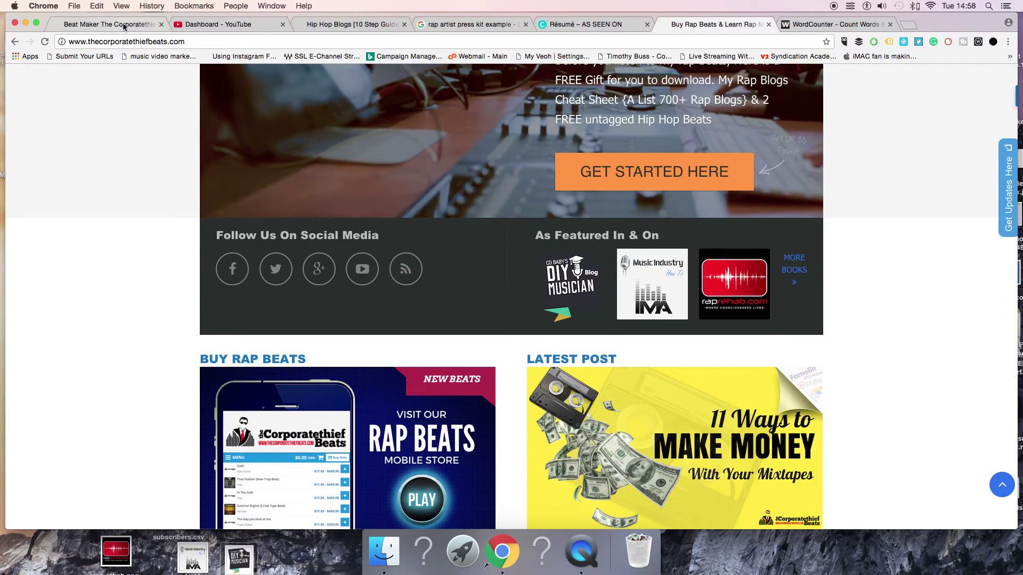
pyautogui.click(107, 24)
pyautogui.scroll(-2, 420, 301)
pyautogui.moveTo(447, 255); pyautogui.dragTo(722, 349)
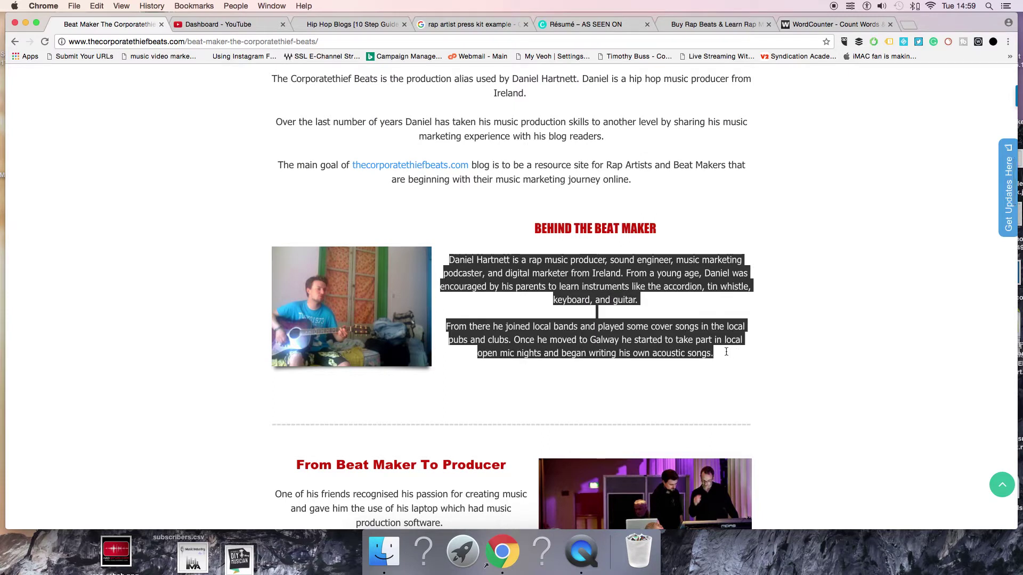
pyautogui.click(817, 27)
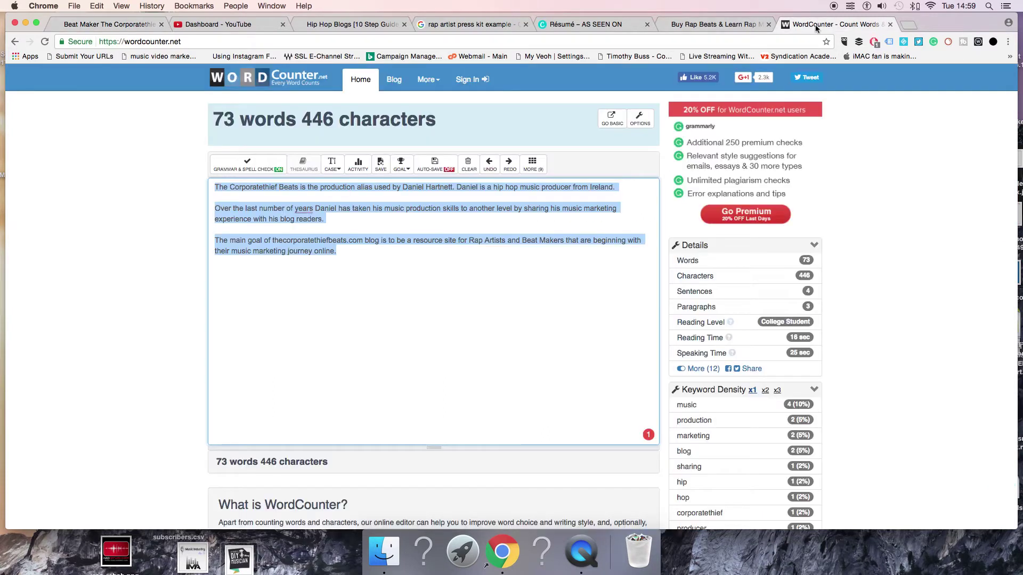
pyautogui.click(714, 24)
# Paste the bio paragraphs into the placeholder and widen it to the column
pyautogui.click(586, 24)
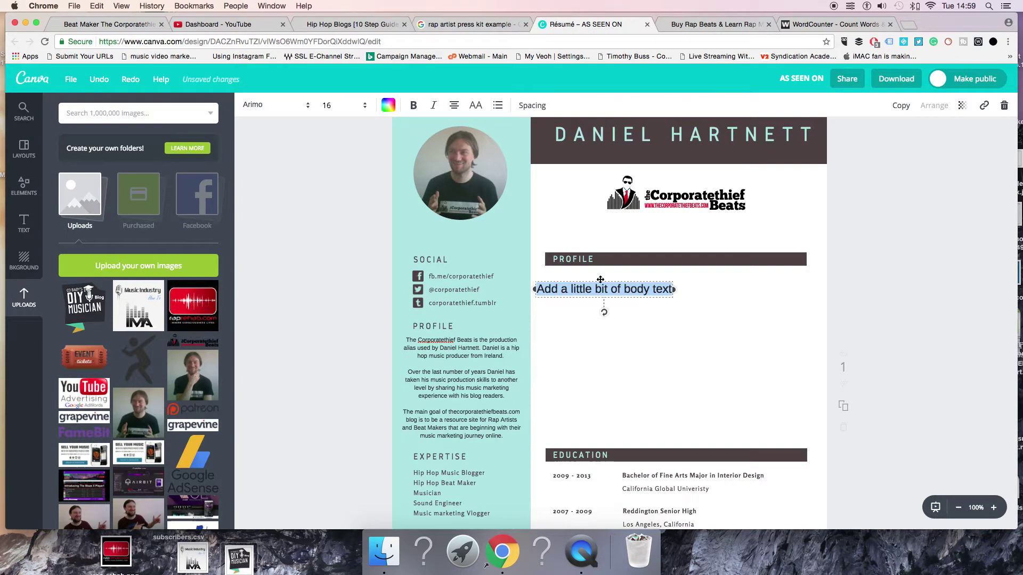
pyautogui.press('super+v')
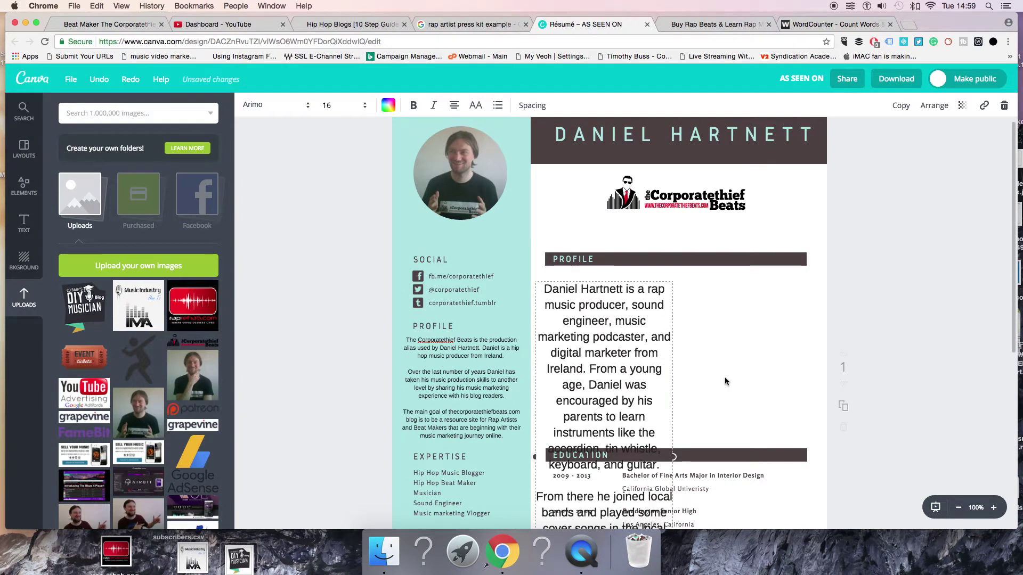
pyautogui.moveTo(686, 457); pyautogui.dragTo(824, 439)
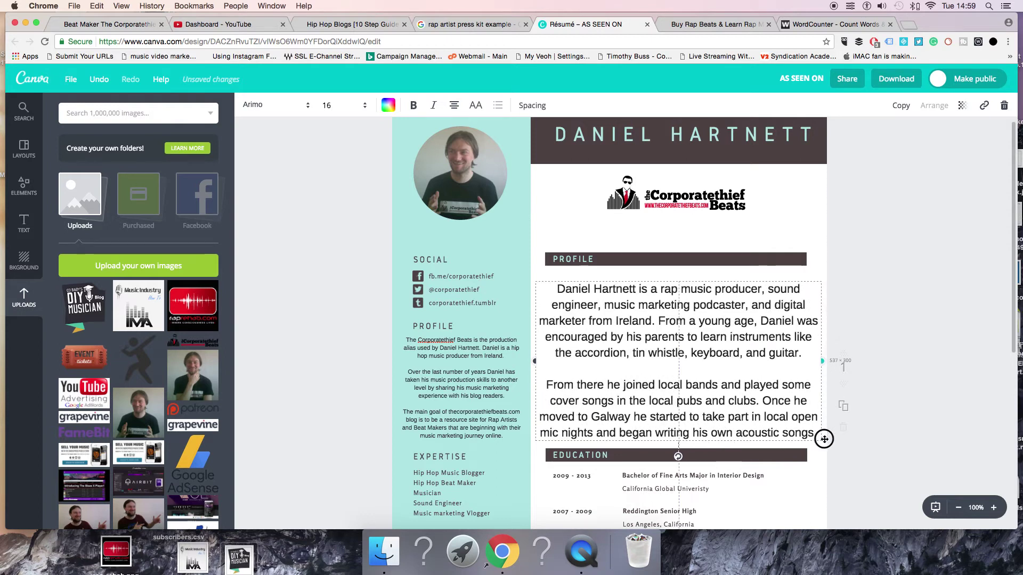
pyautogui.moveTo(629, 384); pyautogui.dragTo(629, 375)
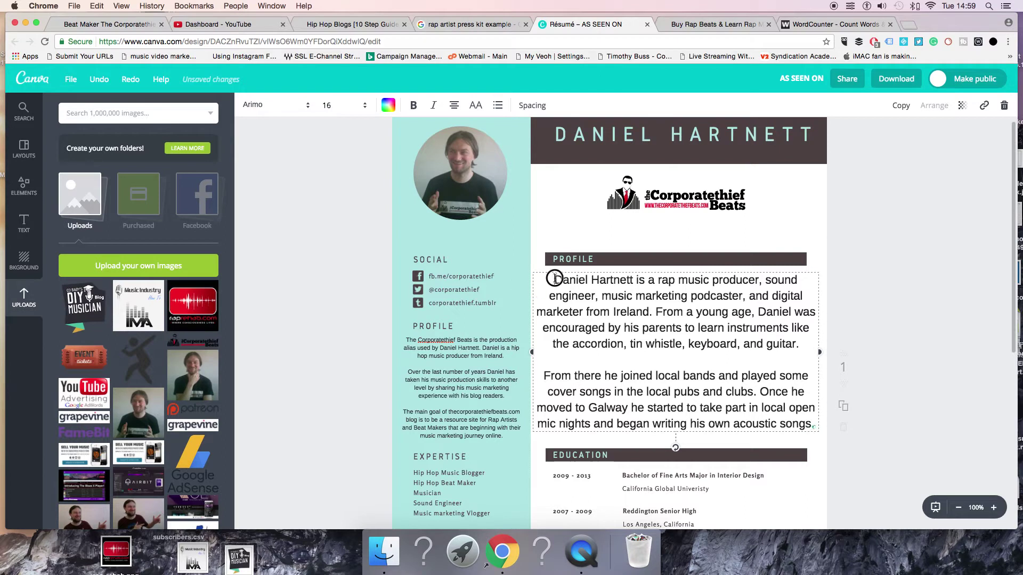
# Set the bio text to font size 12 and left-align it
pyautogui.moveTo(554, 278); pyautogui.dragTo(814, 425)
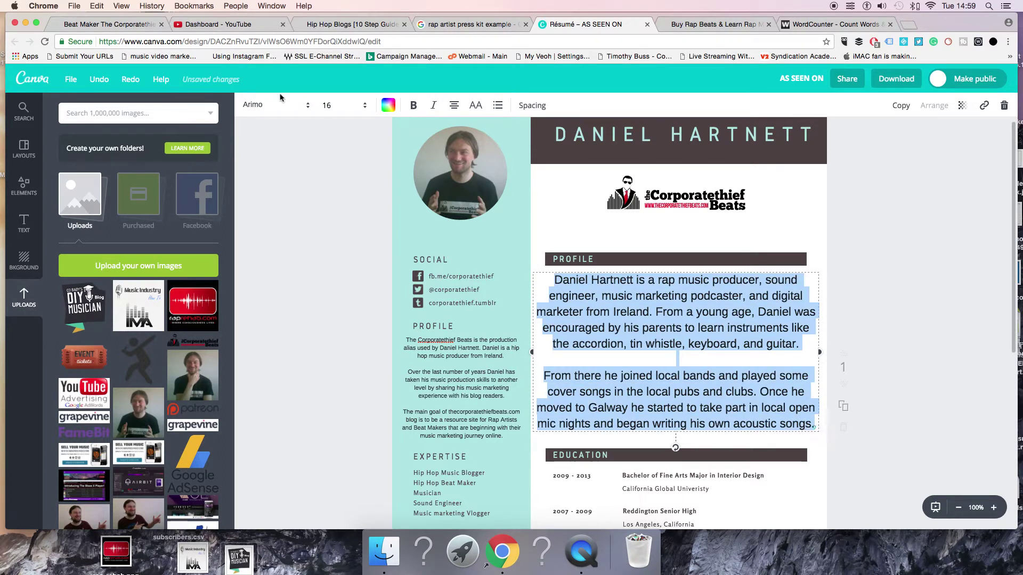
pyautogui.click(341, 105)
pyautogui.click(337, 198)
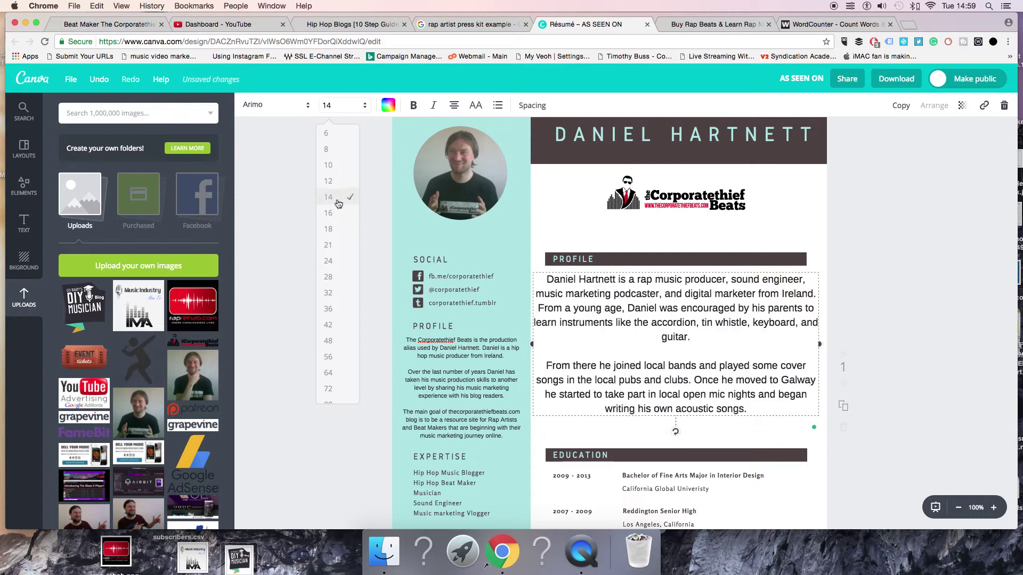
pyautogui.click(331, 106)
pyautogui.click(338, 182)
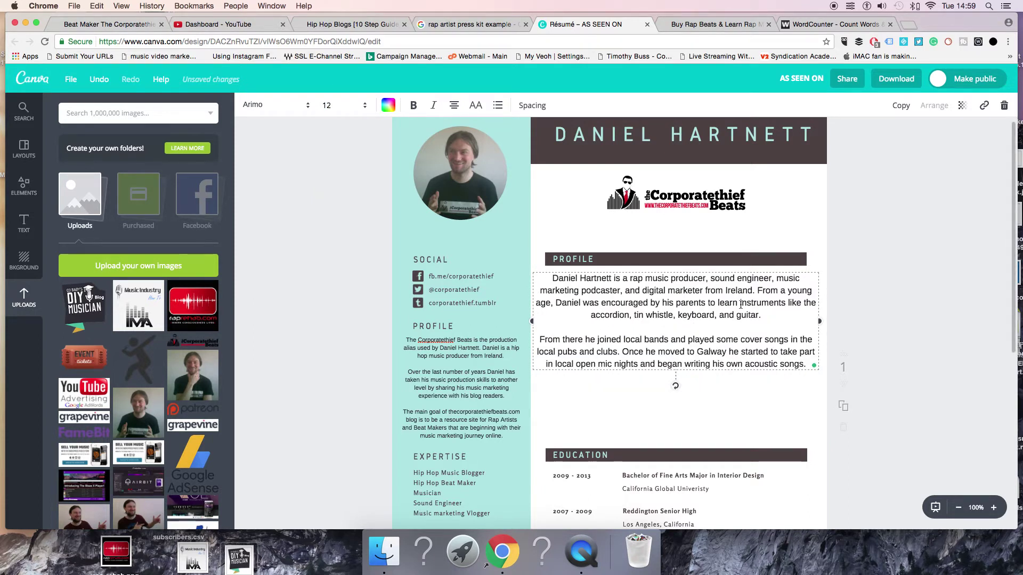
pyautogui.click(458, 107)
pyautogui.click(456, 138)
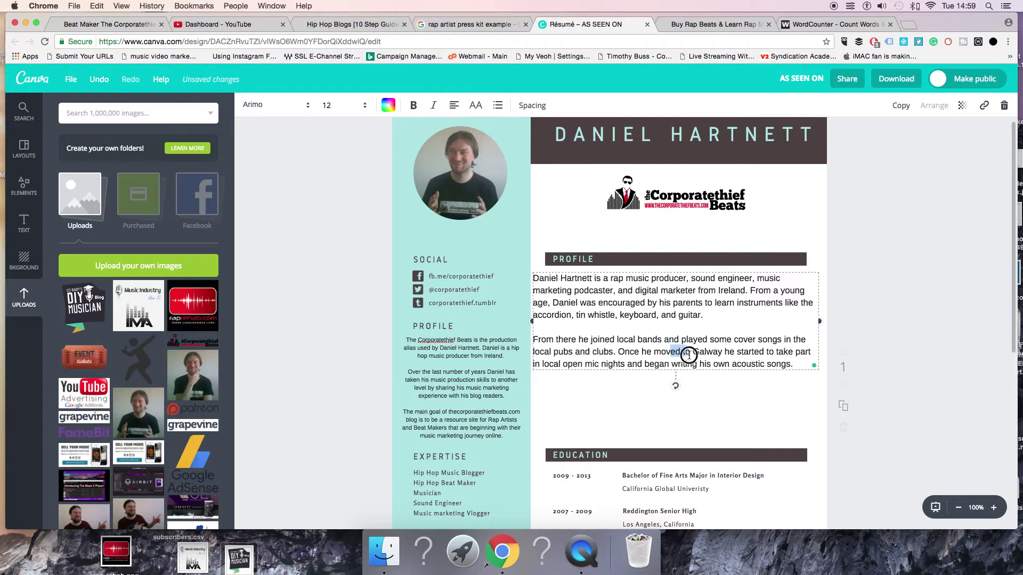
# Nudge the bio paragraph and the Corporatethief Beats logo into position
pyautogui.click(903, 352)
pyautogui.moveTo(620, 290); pyautogui.dragTo(620, 292)
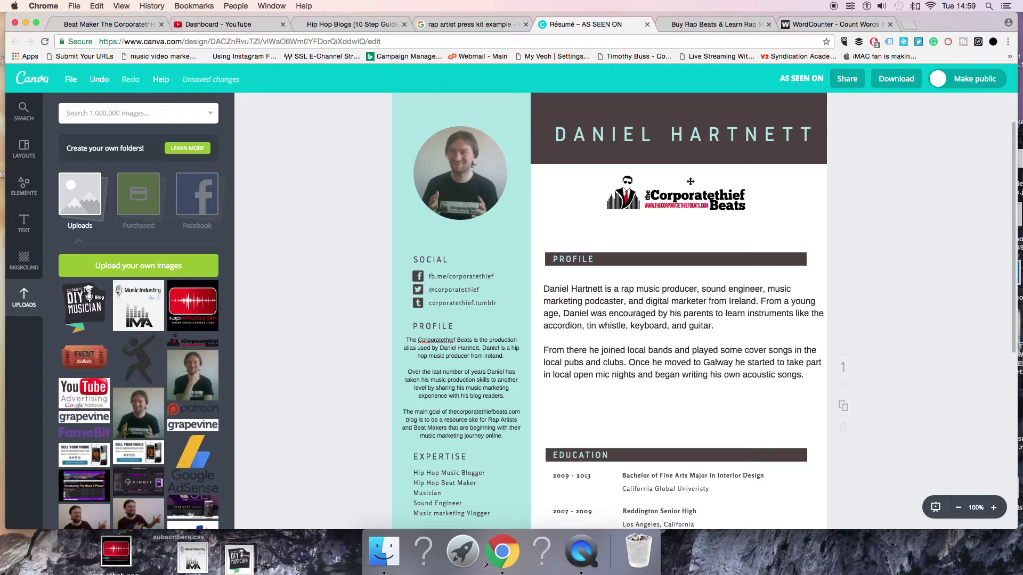
pyautogui.moveTo(690, 181); pyautogui.dragTo(690, 190)
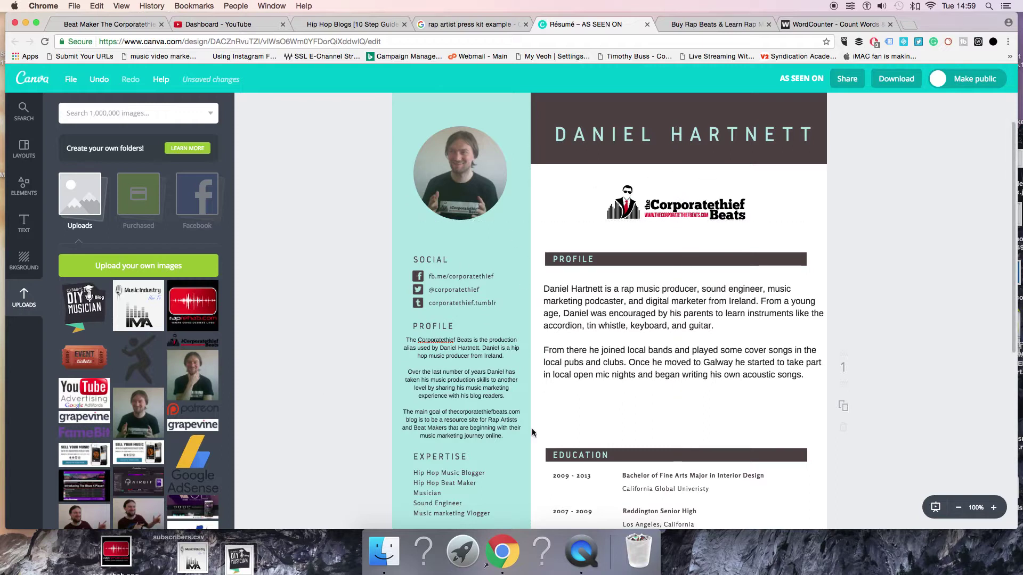
pyautogui.click(779, 456)
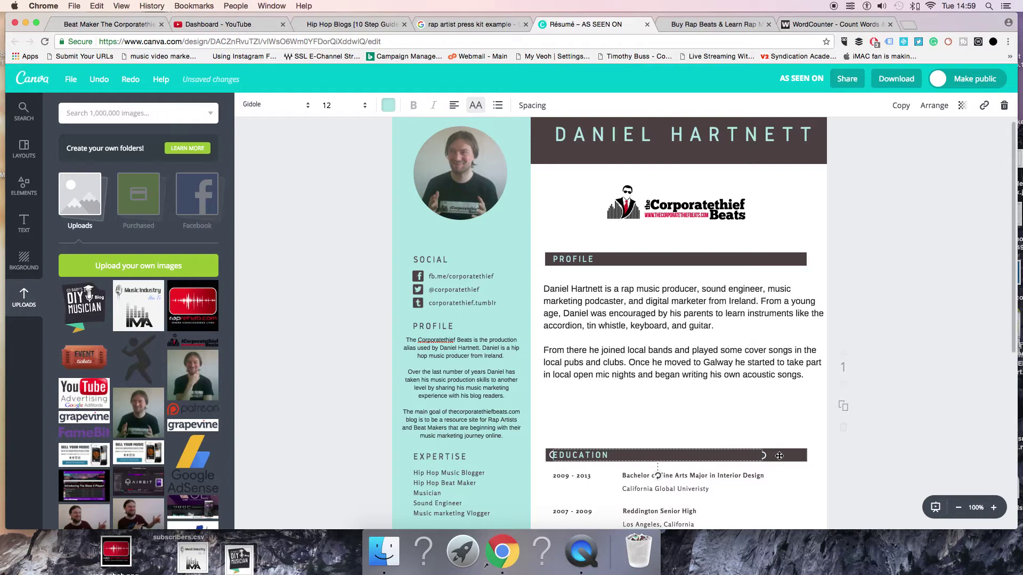
# Duplicate the EDUCATION heading bar above Education and retitle it MUSIC PROFILE
pyautogui.click(778, 407)
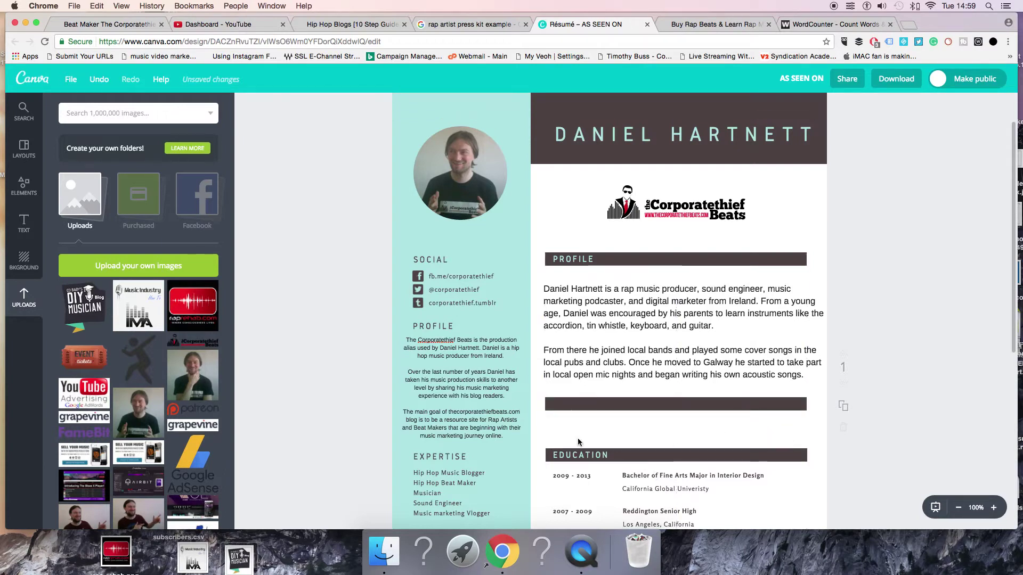
pyautogui.moveTo(568, 455); pyautogui.dragTo(549, 403)
pyautogui.press('BackSpace')
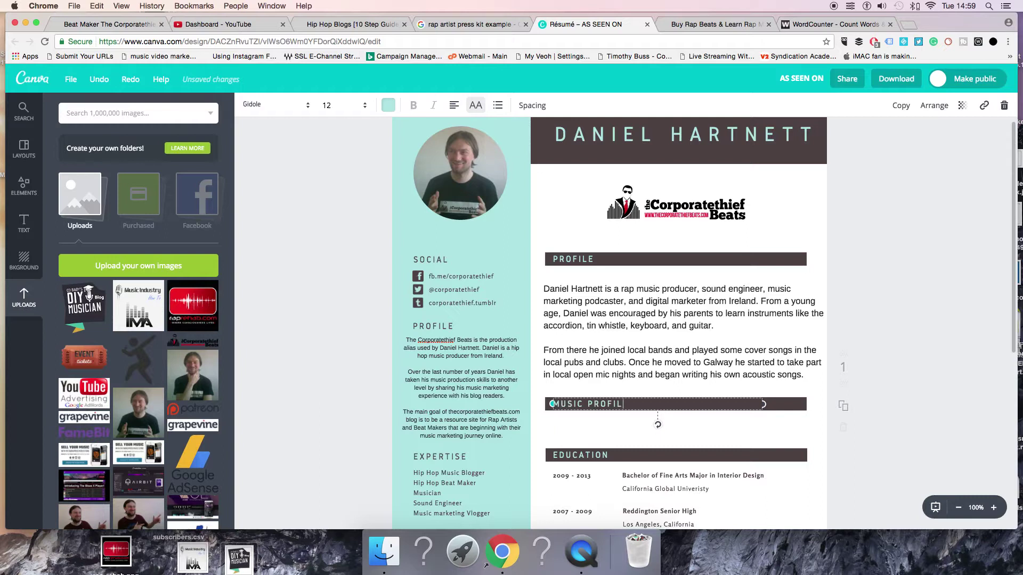
# Add the Facebook logo image from Uploads to the page
pyautogui.scroll(-3, 158, 341)
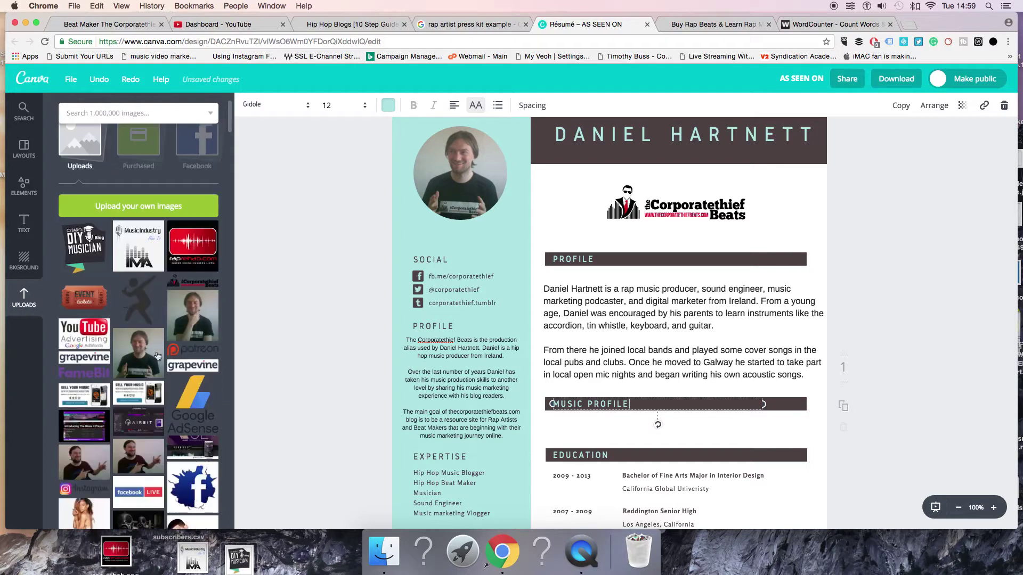
pyautogui.scroll(-10, 158, 340)
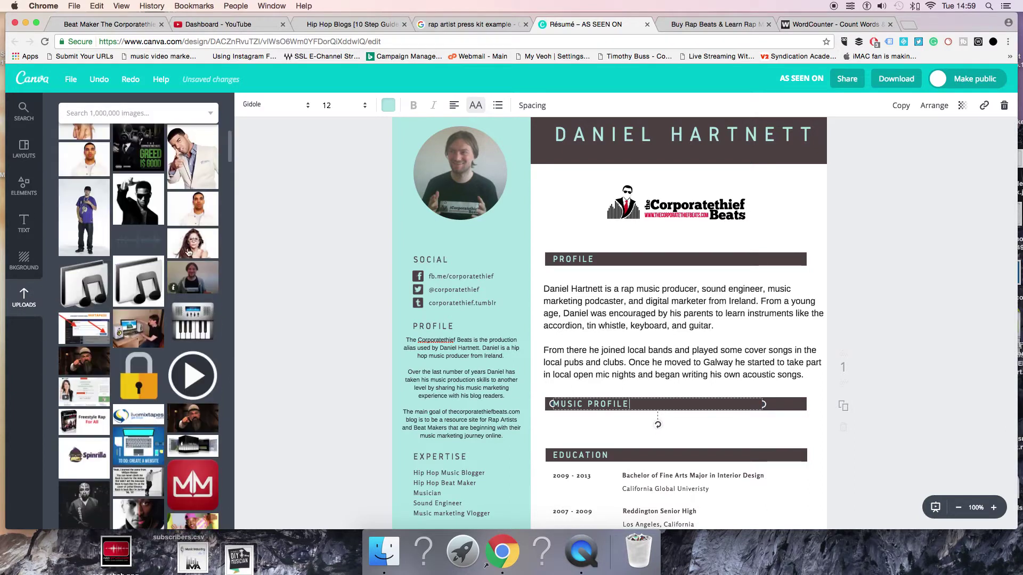
pyautogui.scroll(3, 188, 253)
pyautogui.scroll(10, 202, 349)
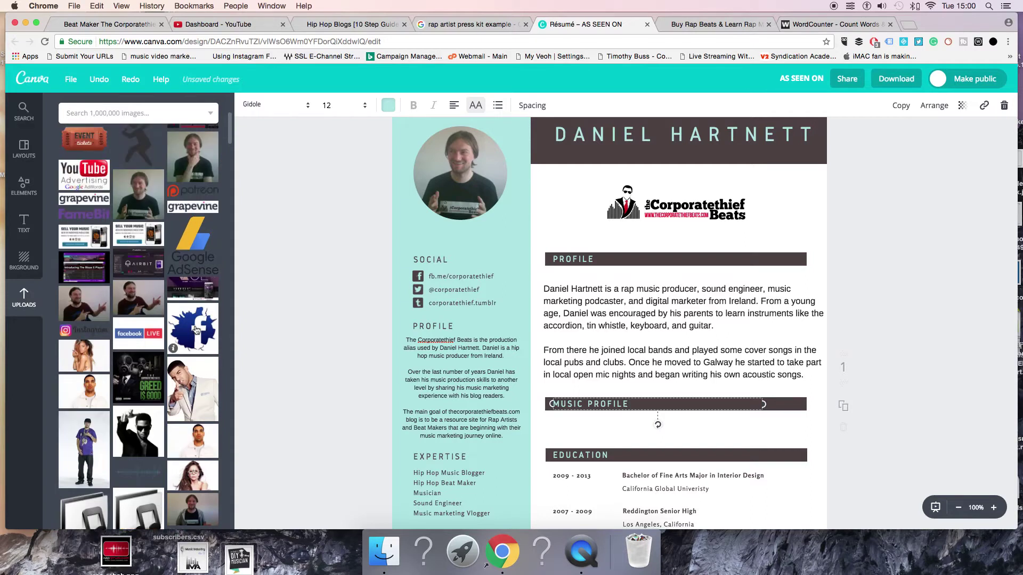
pyautogui.moveTo(196, 330); pyautogui.dragTo(566, 397)
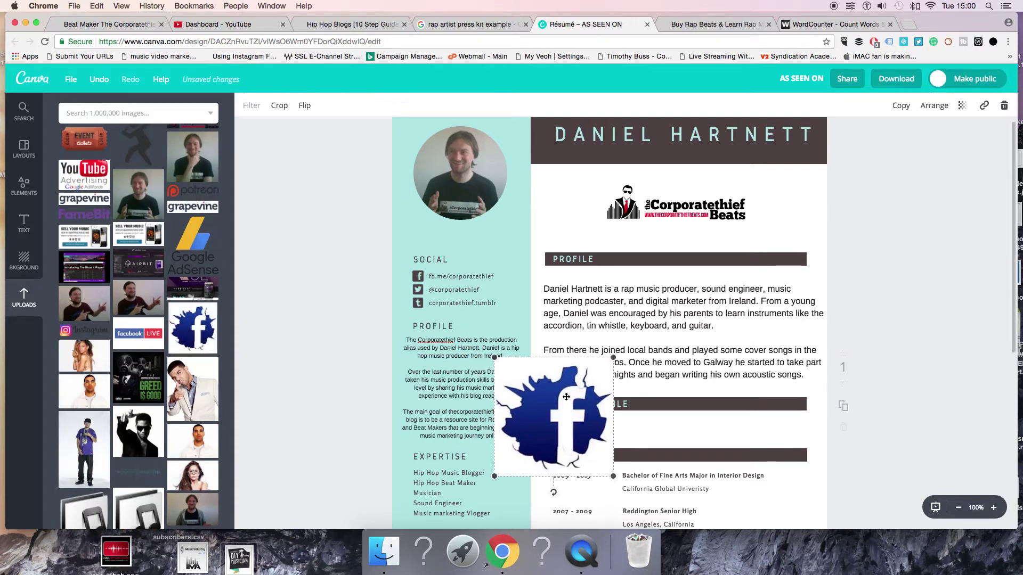
# Shrink the Facebook logo under Music Profile and add a small MM logo beside it
pyautogui.moveTo(609, 358); pyautogui.dragTo(570, 429)
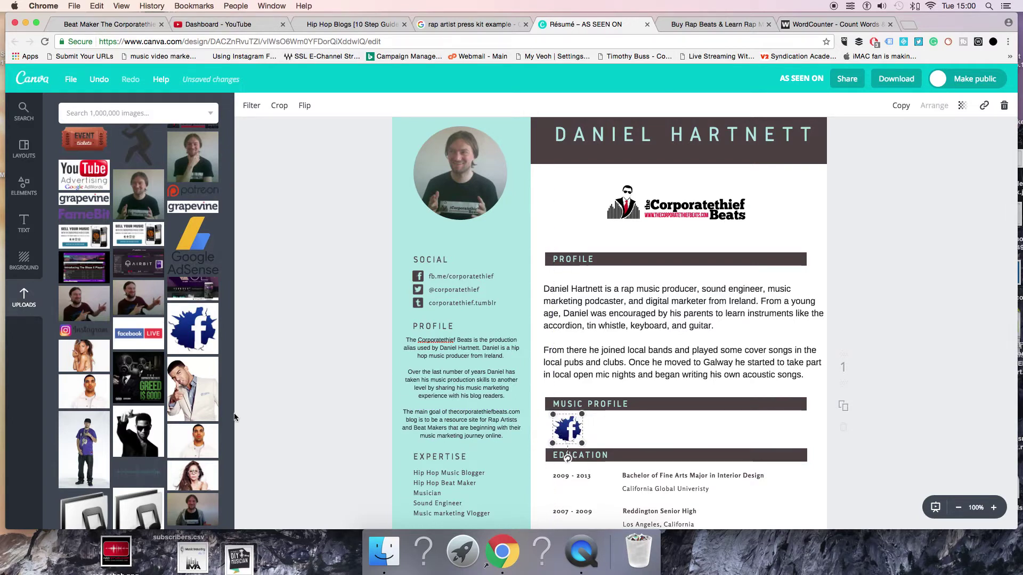
pyautogui.scroll(-1, 142, 382)
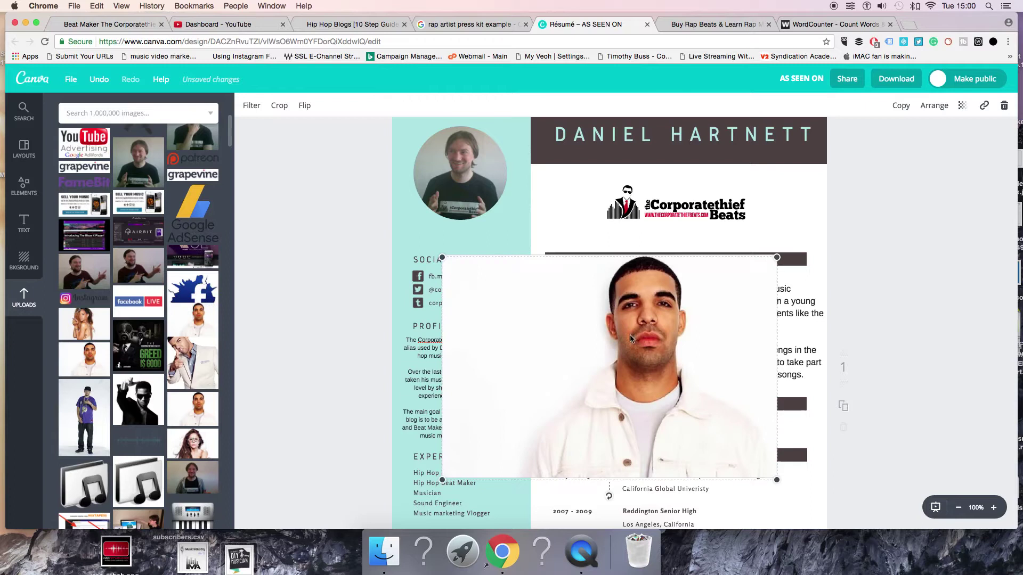
pyautogui.scroll(-10, 116, 328)
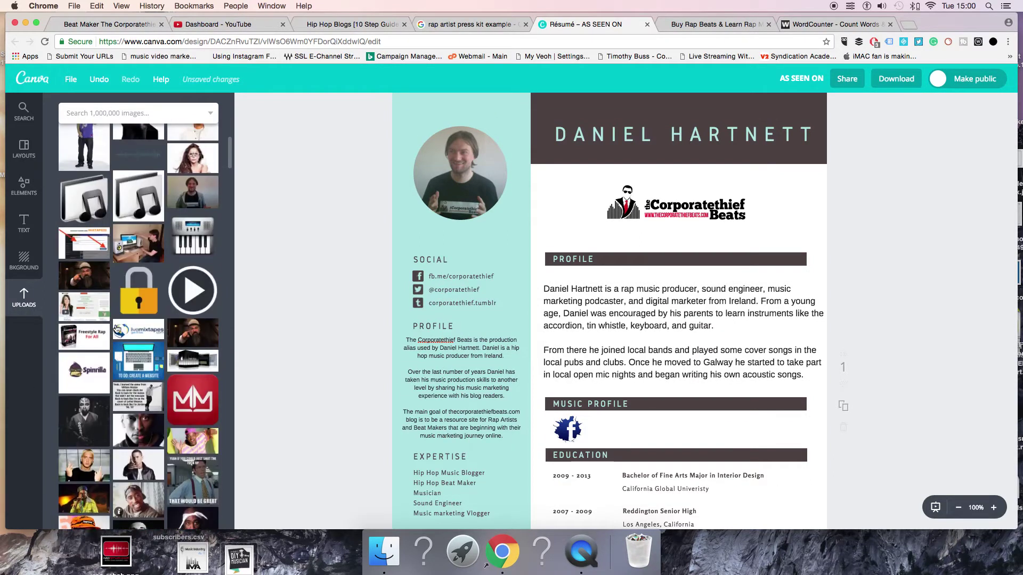
pyautogui.scroll(-3, 117, 331)
pyautogui.scroll(2, 118, 334)
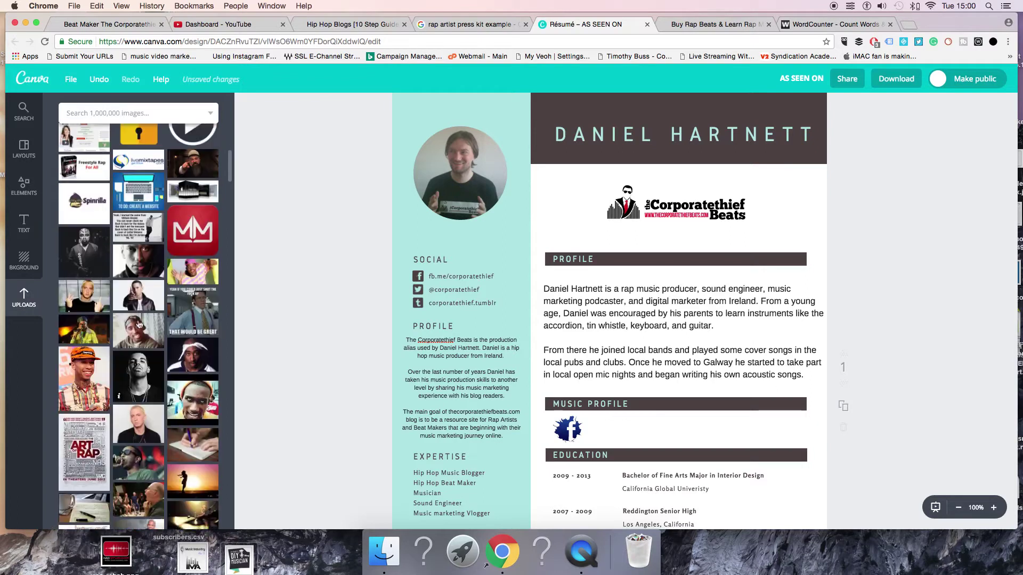
pyautogui.click(193, 234)
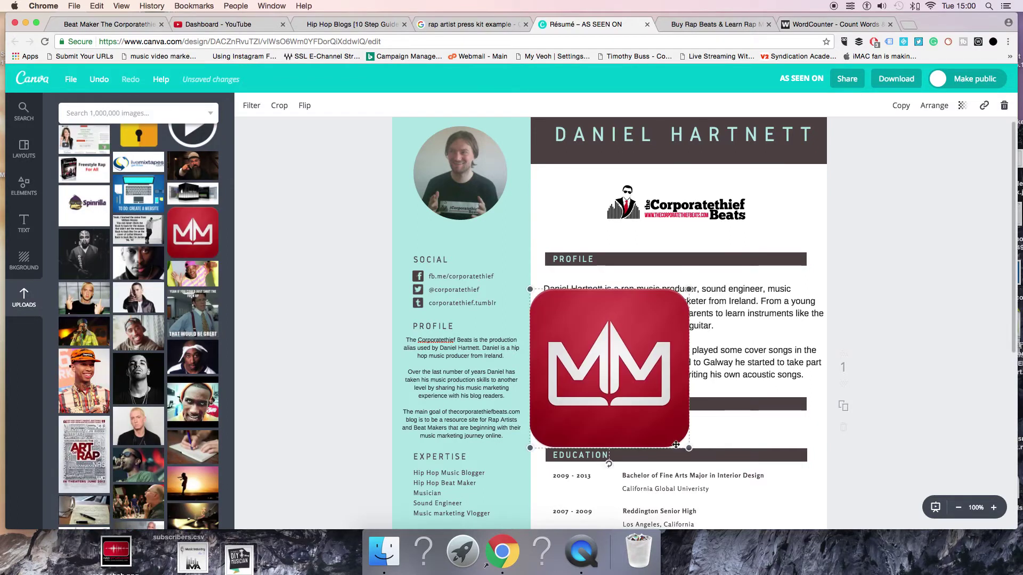
pyautogui.moveTo(685, 449); pyautogui.dragTo(607, 429)
pyautogui.click(347, 427)
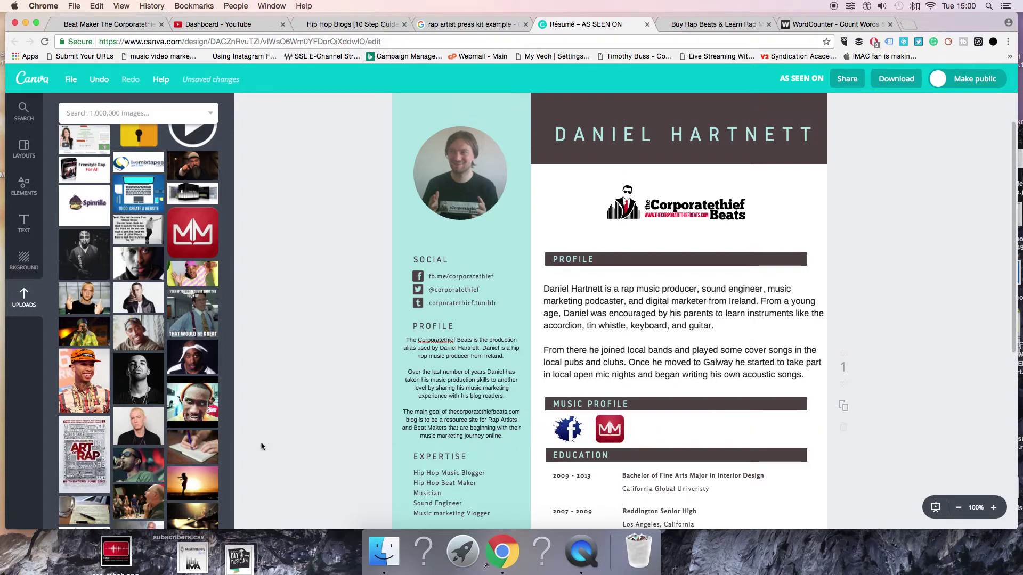
# Add SoundCloud and audiomack logos as small icons in the same row
pyautogui.scroll(-10, 187, 379)
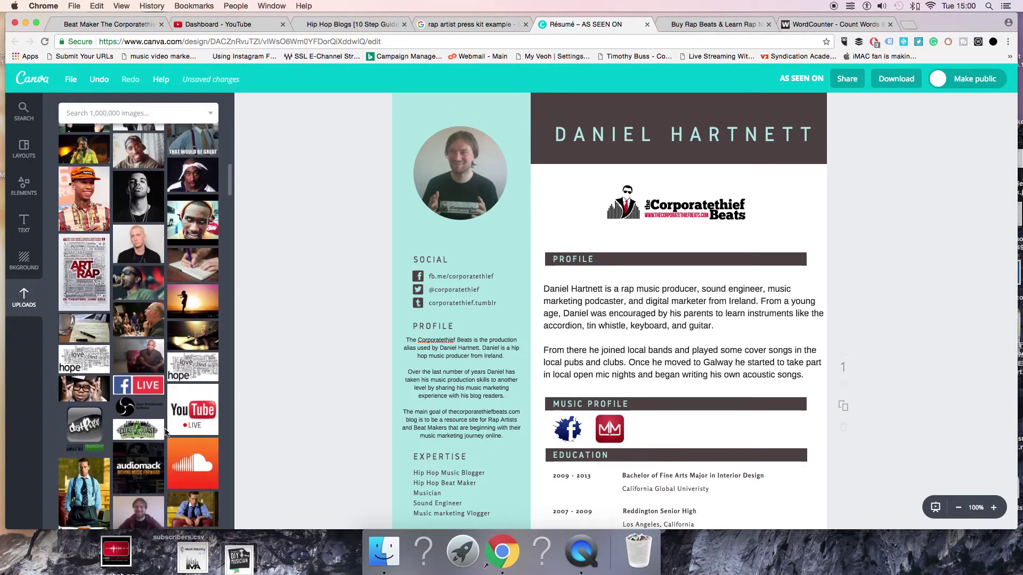
pyautogui.moveTo(191, 297); pyautogui.dragTo(192, 295)
pyautogui.moveTo(739, 451); pyautogui.dragTo(658, 421)
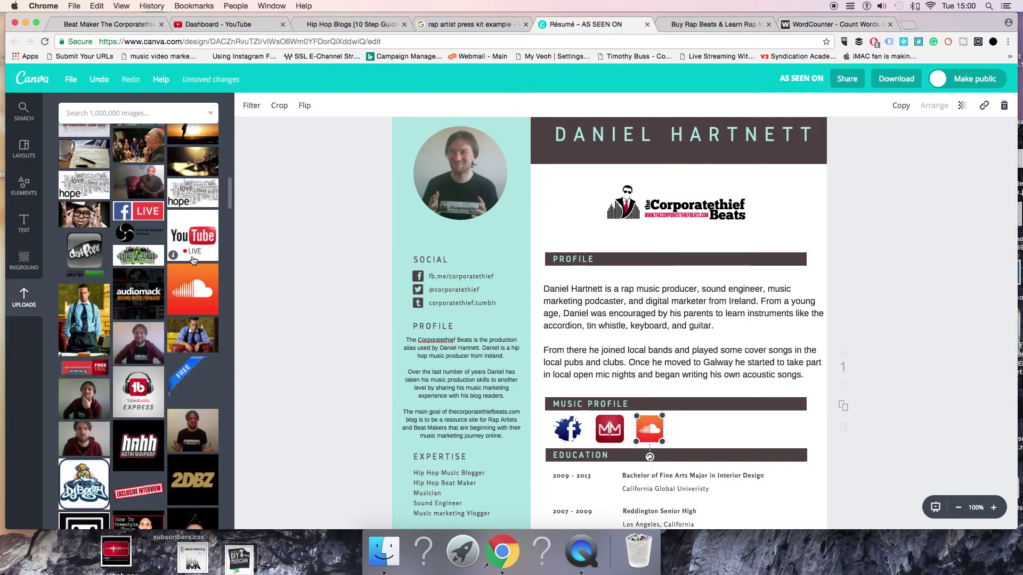
pyautogui.moveTo(138, 293); pyautogui.dragTo(696, 437)
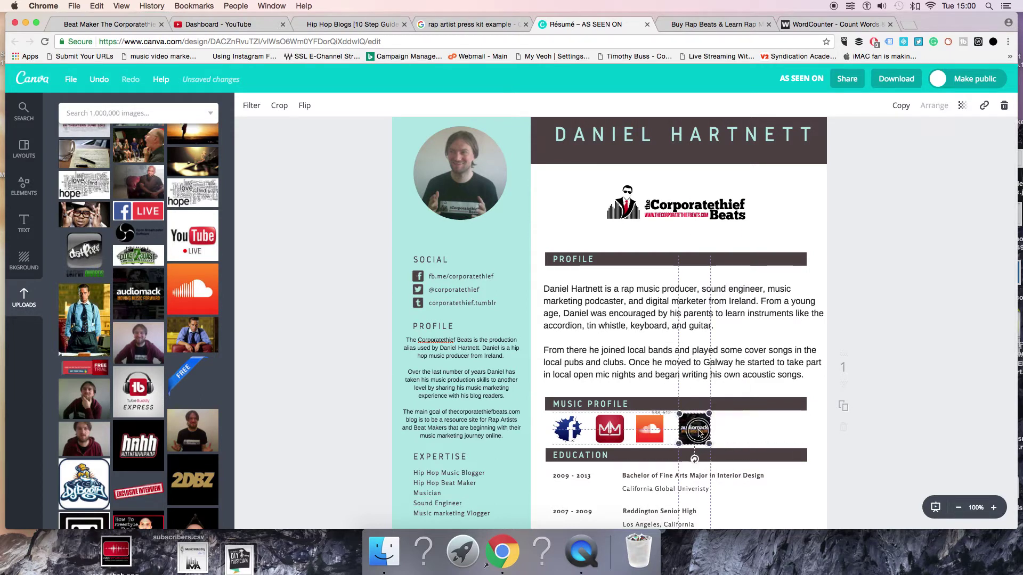
pyautogui.click(896, 426)
pyautogui.click(704, 429)
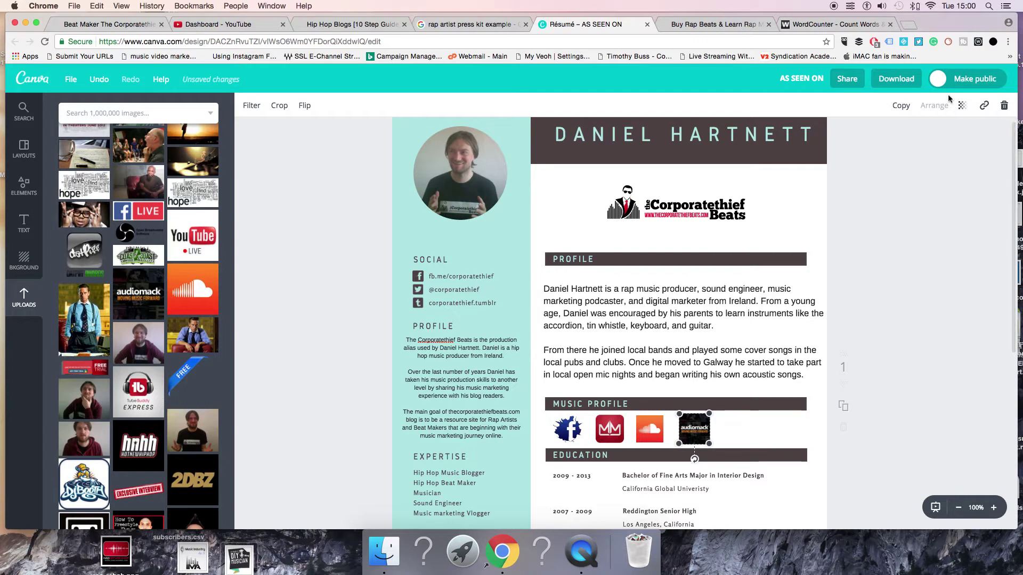
# Start a web link on the audiomack logo, then cancel without adding one
pyautogui.click(984, 106)
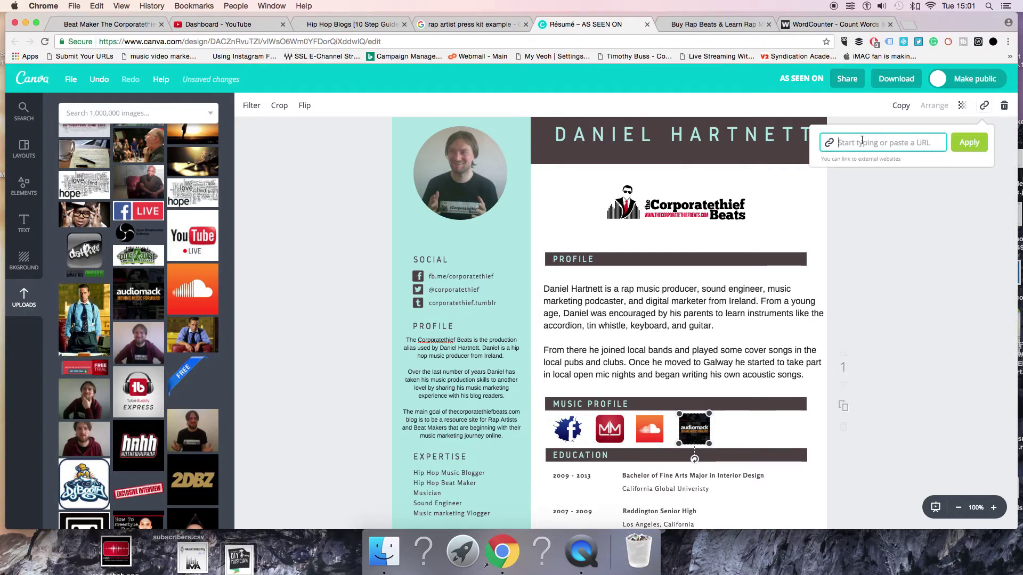
pyautogui.press('Escape')
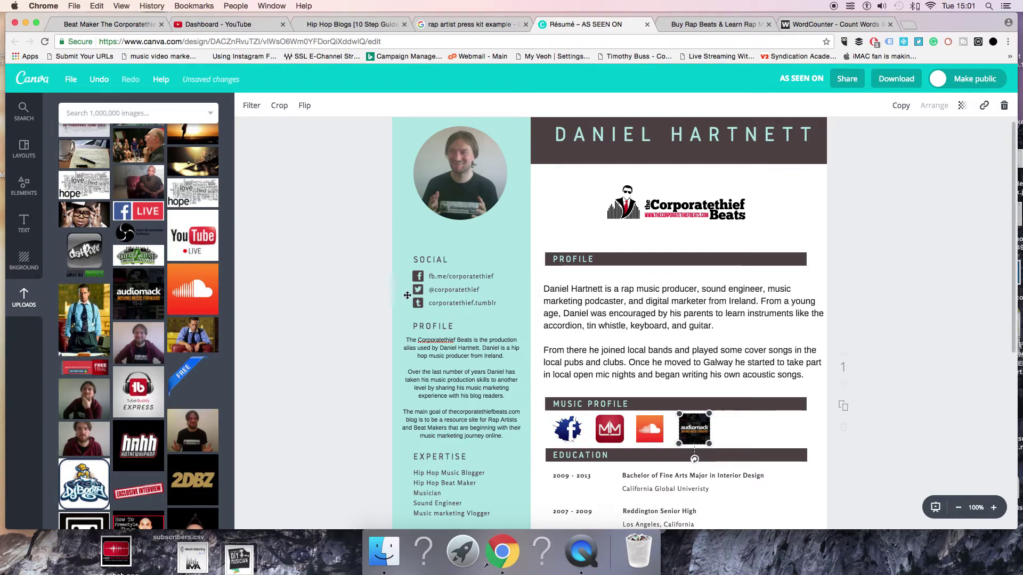
pyautogui.scroll(-5, 407, 295)
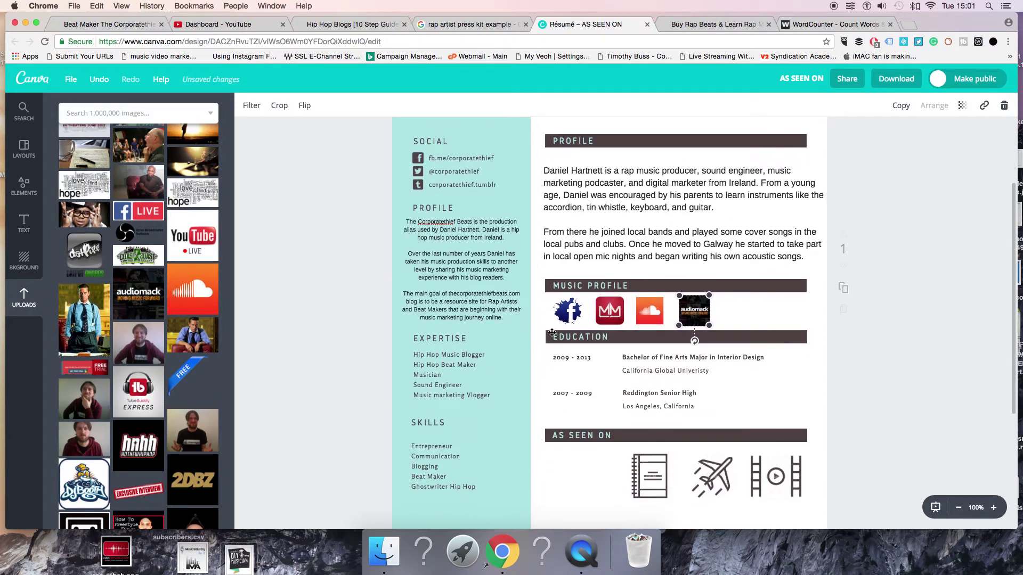
# Start a link on the corporatethief.tumblr line, then select the As Seen On notebook icon
pyautogui.click(454, 184)
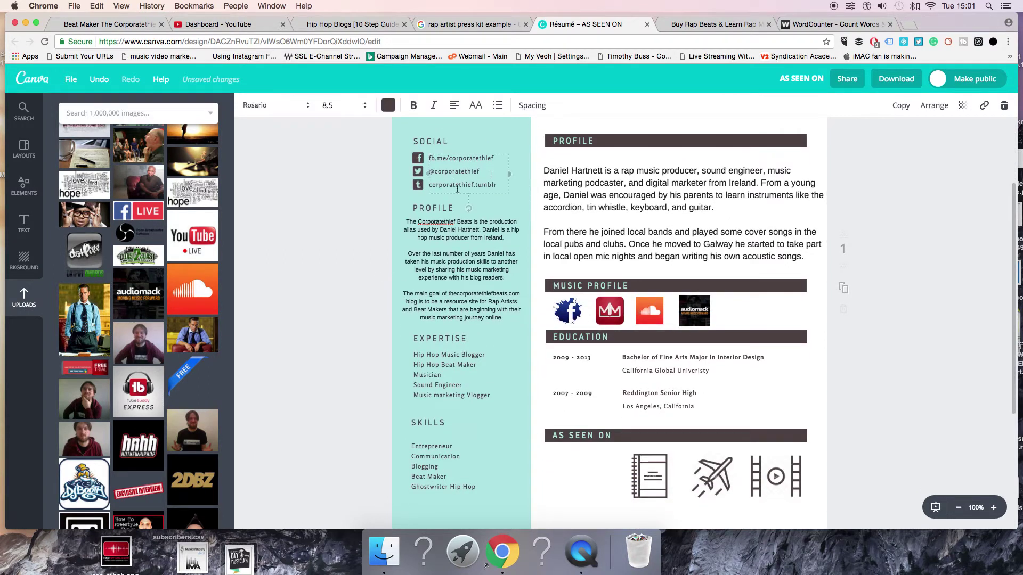
pyautogui.moveTo(498, 186); pyautogui.dragTo(427, 185)
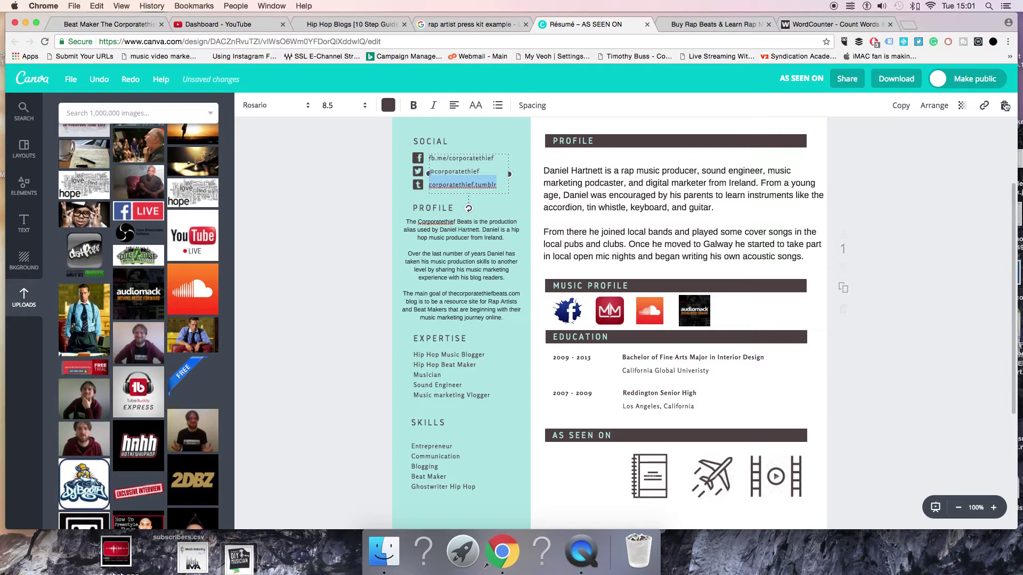
pyautogui.click(984, 105)
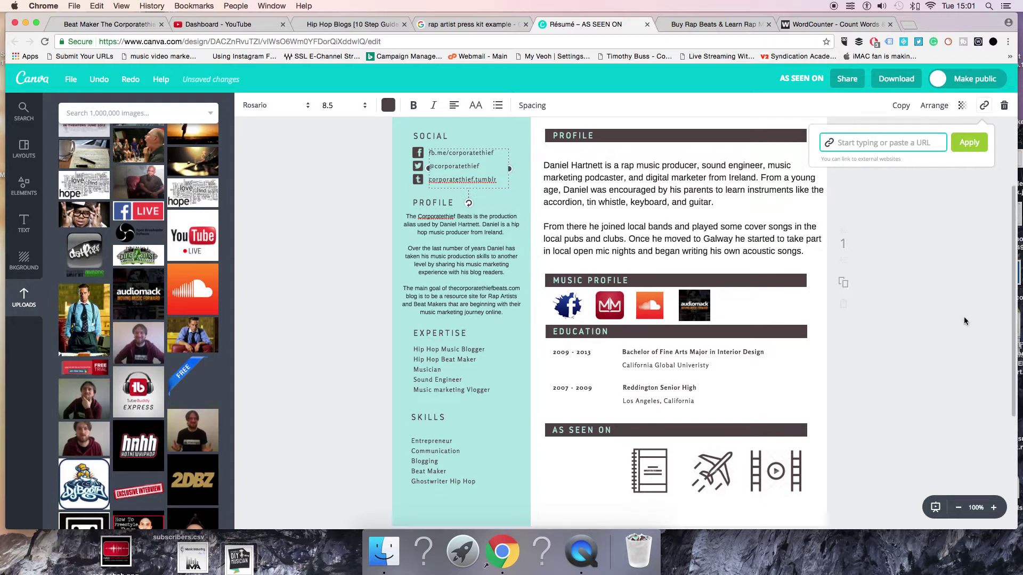
pyautogui.scroll(-2, 959, 322)
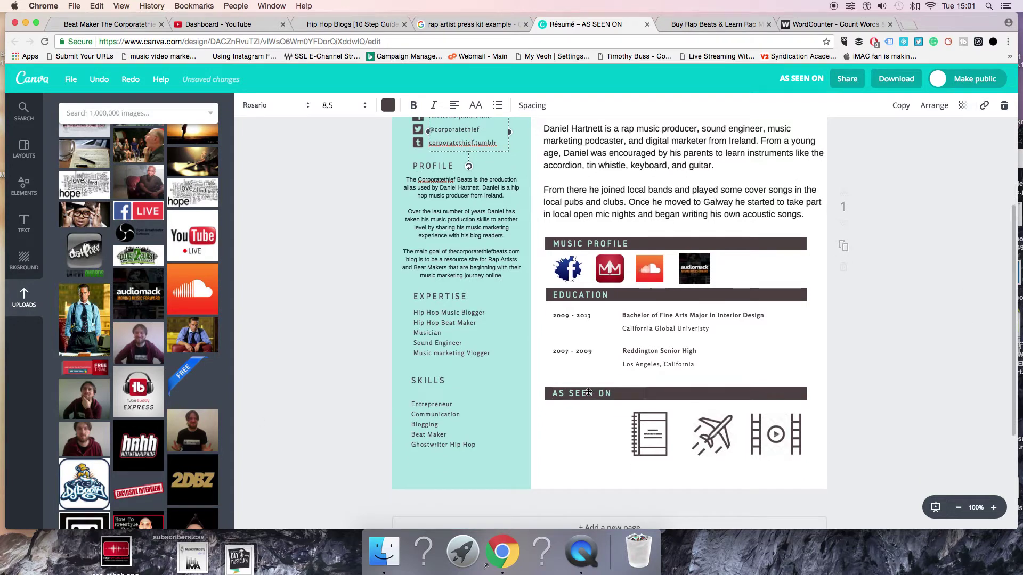
pyautogui.click(656, 438)
# Delete the notebook, airplane and film-strip icons under AS SEEN ON
pyautogui.press('Delete')
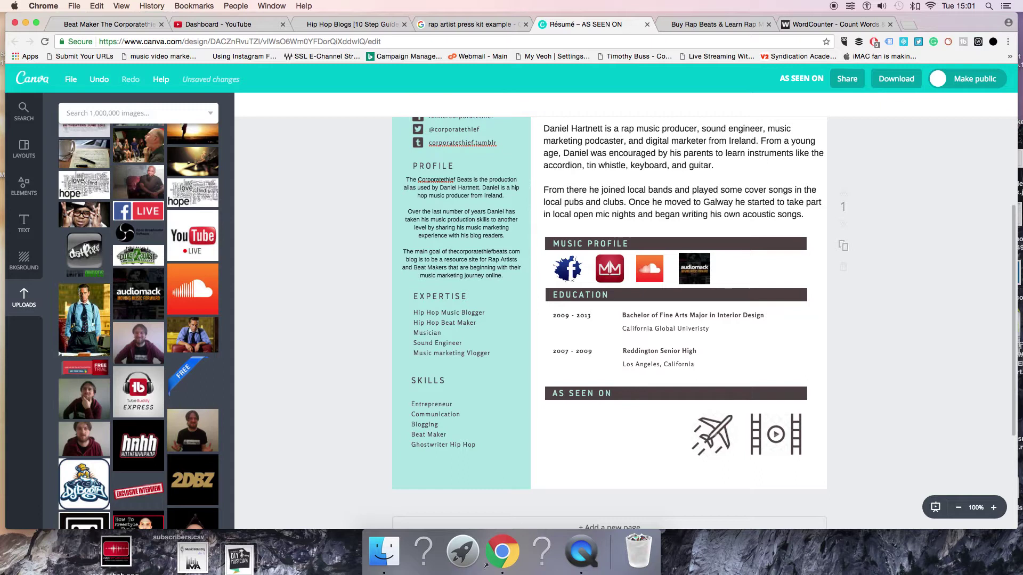
pyautogui.press('Tab')
pyautogui.press('Delete')
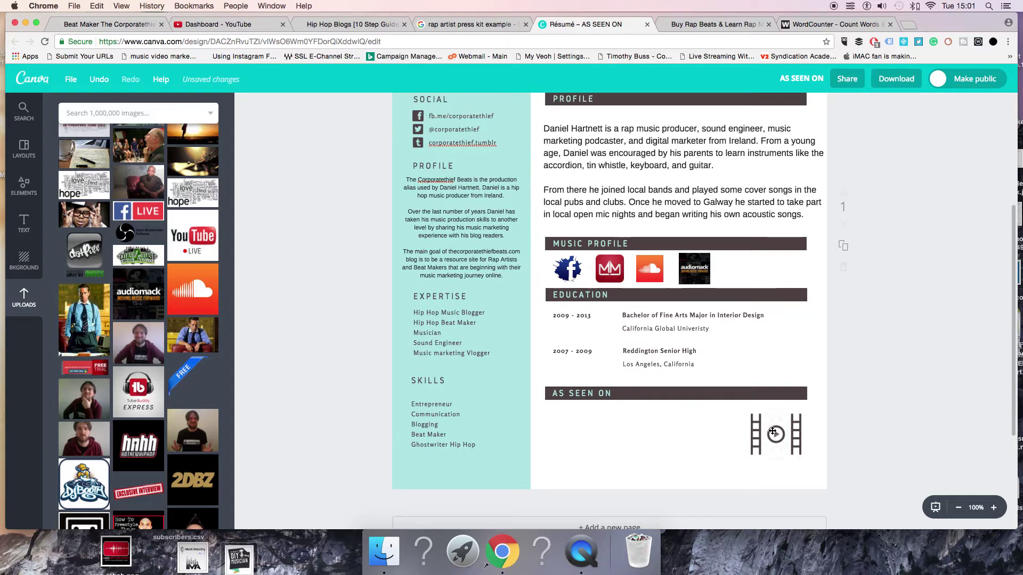
pyautogui.press('Tab')
pyautogui.press('Delete')
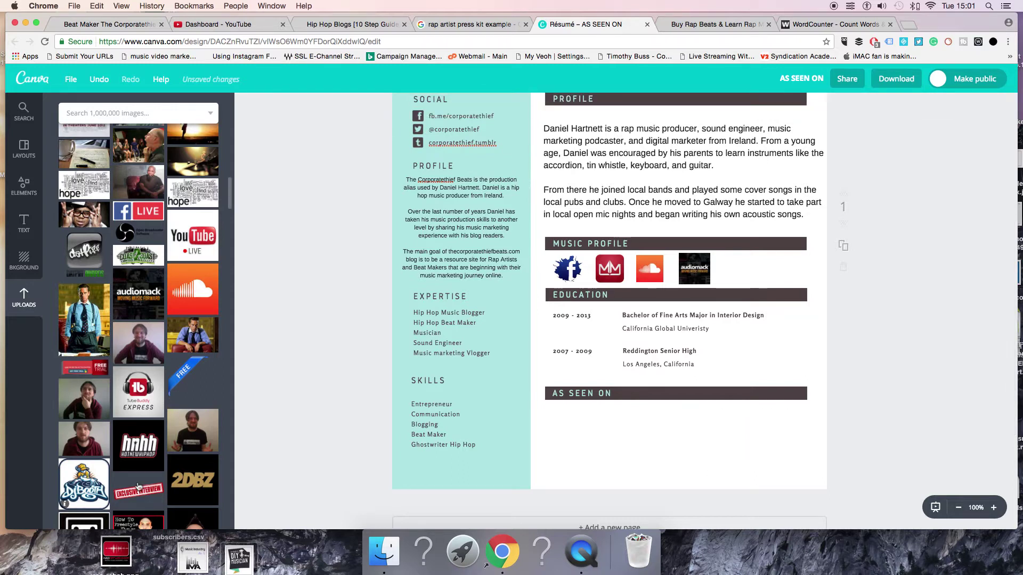
# Place the DJ Booth logo, shrink it and move it under AS SEEN ON
pyautogui.press('Tab')
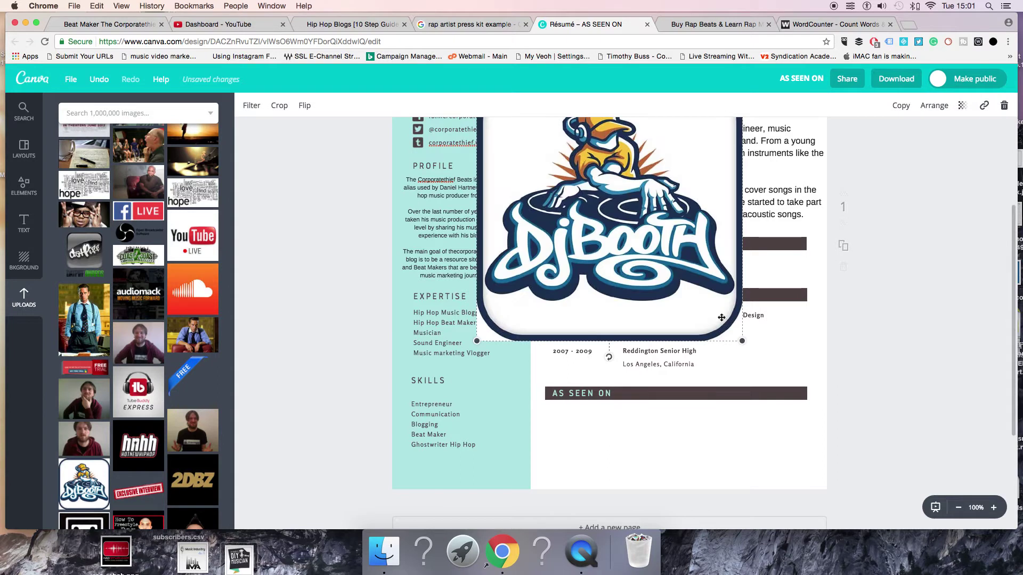
pyautogui.moveTo(742, 341); pyautogui.dragTo(582, 217)
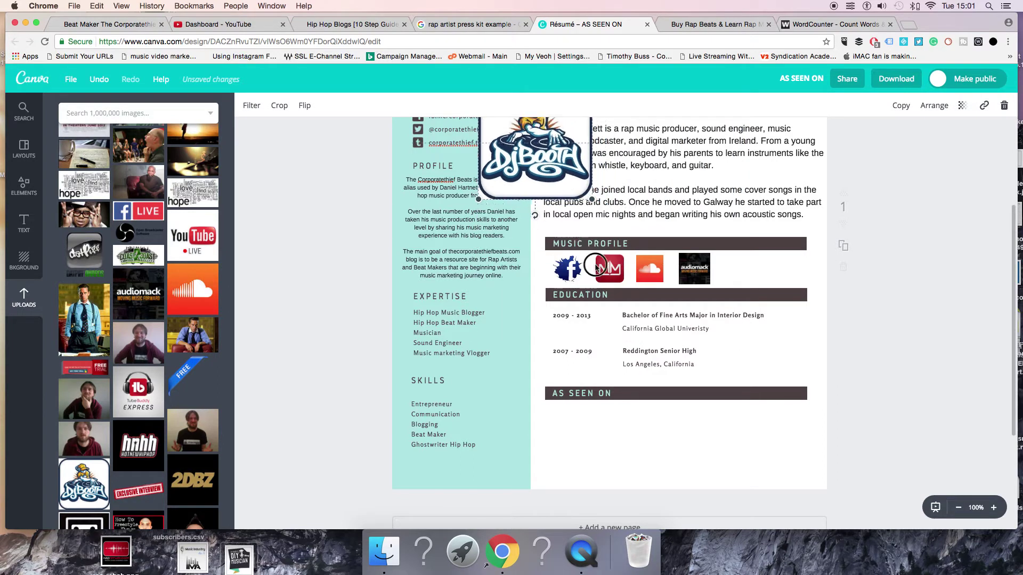
pyautogui.moveTo(533, 171); pyautogui.dragTo(571, 231)
pyautogui.moveTo(645, 406); pyautogui.dragTo(577, 439)
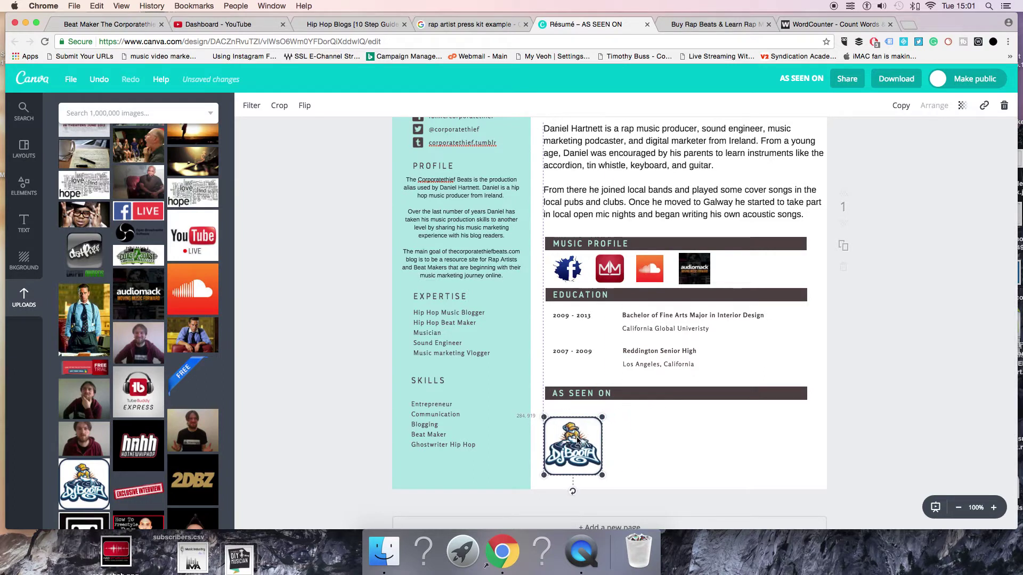
# Add the 2DBZ logo, shrink it to 237 px square and set it beside DJ Booth
pyautogui.click(201, 479)
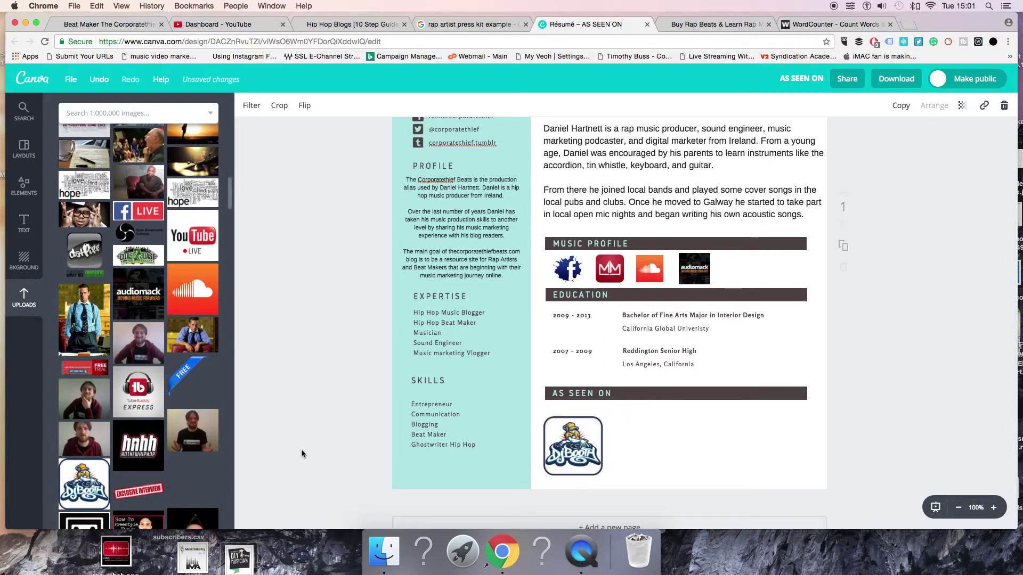
pyautogui.moveTo(411, 408); pyautogui.dragTo(617, 160)
pyautogui.moveTo(696, 183); pyautogui.dragTo(749, 437)
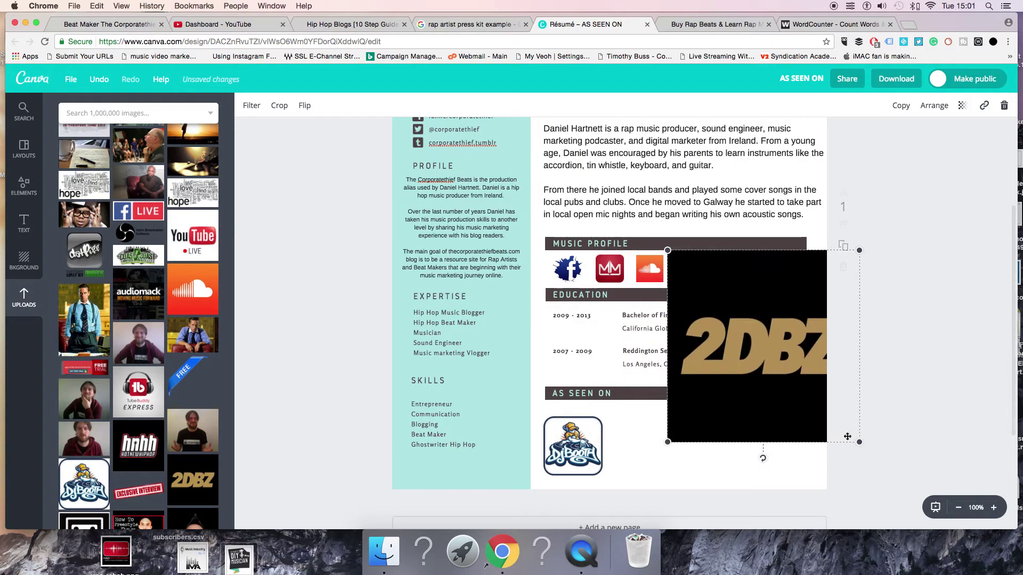
pyautogui.moveTo(859, 440); pyautogui.dragTo(736, 319)
pyautogui.moveTo(708, 285); pyautogui.dragTo(674, 422)
pyautogui.moveTo(635, 451); pyautogui.dragTo(632, 447)
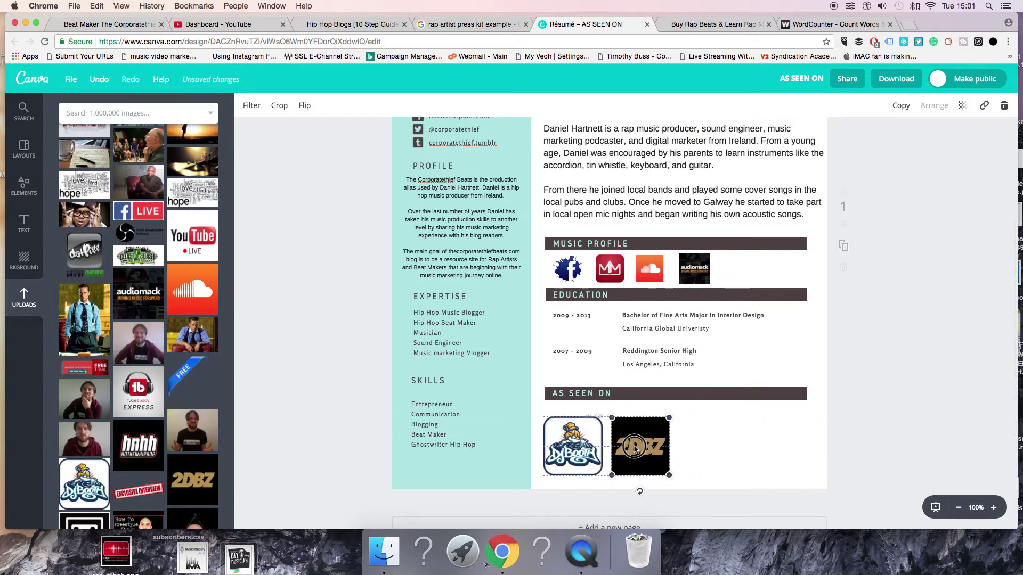
# Upload the DIY Musician logo and place it beside the 2DBZ logo
pyautogui.scroll(-2, 100, 404)
pyautogui.scroll(-1, 100, 403)
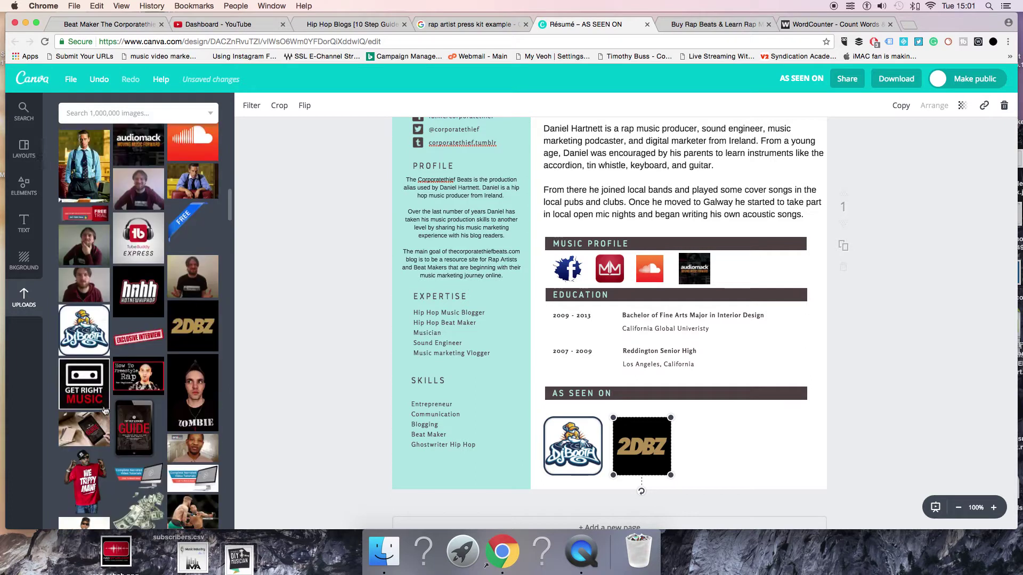
pyautogui.scroll(5, 108, 419)
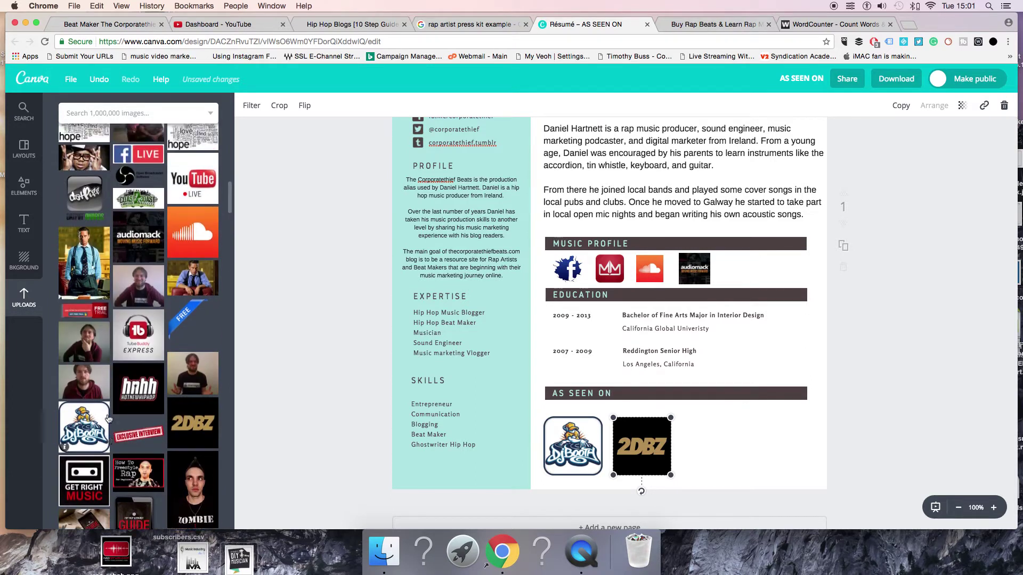
pyautogui.moveTo(249, 560); pyautogui.dragTo(155, 389)
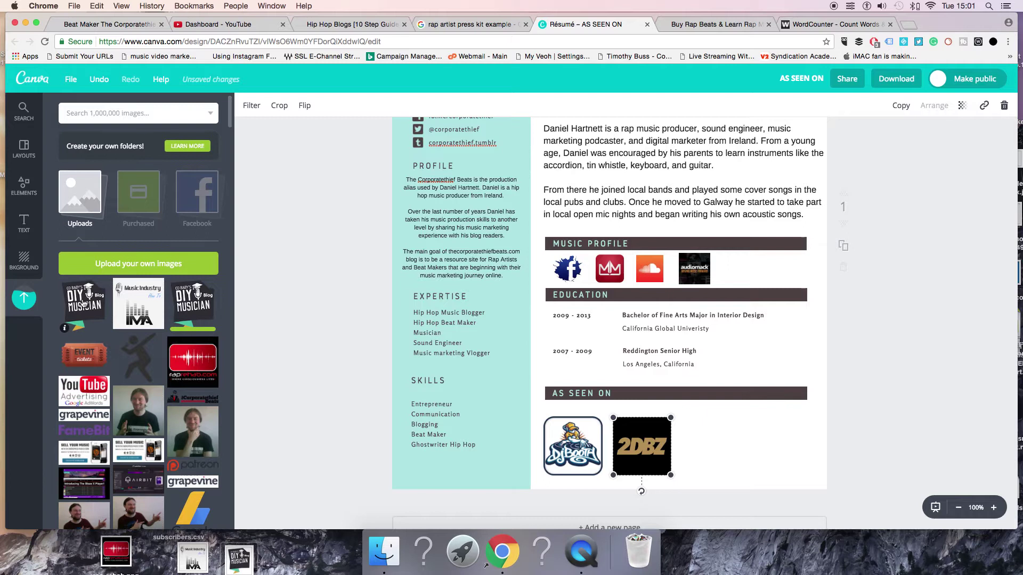
pyautogui.click(84, 304)
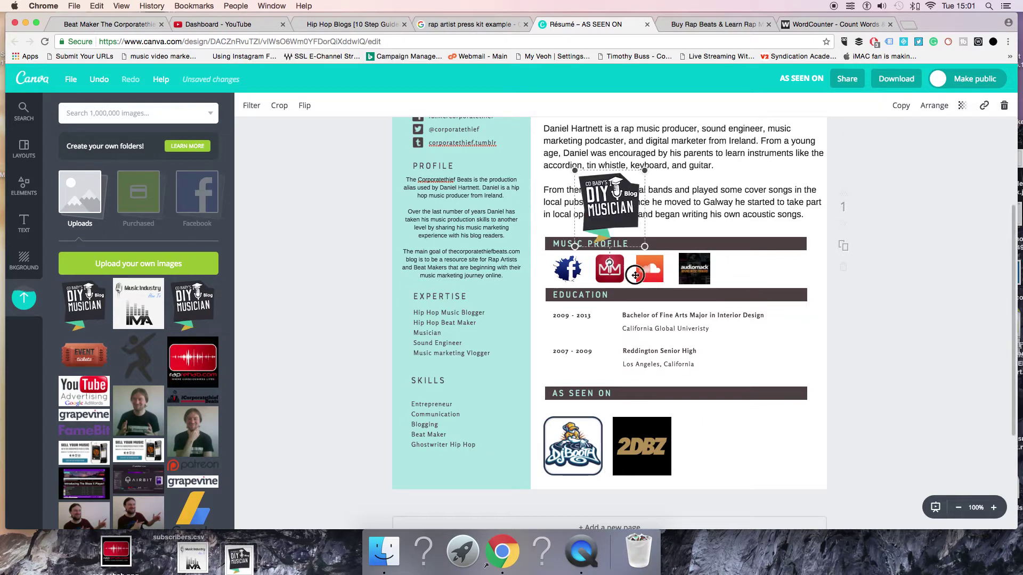
pyautogui.moveTo(635, 275); pyautogui.dragTo(712, 456)
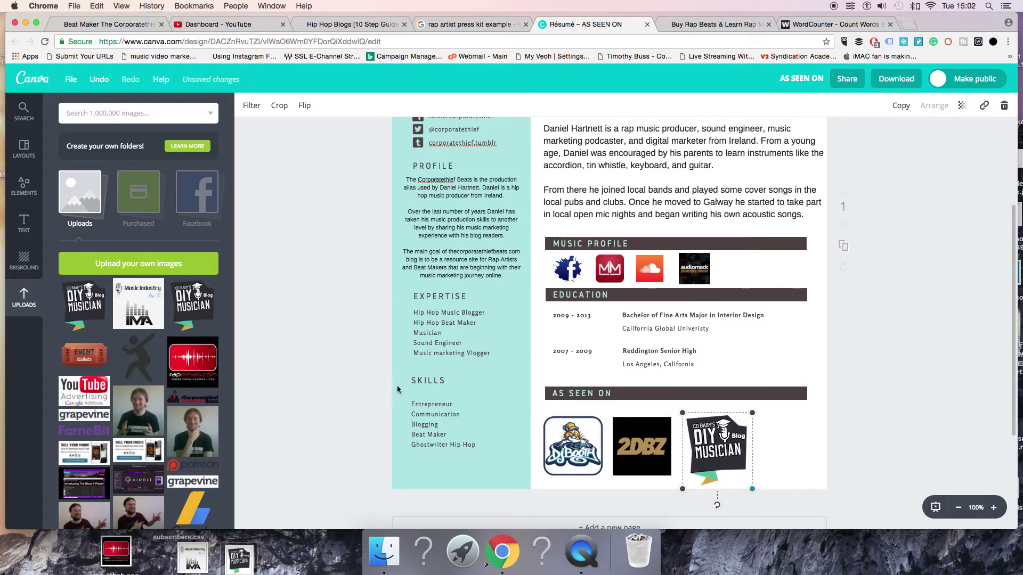
pyautogui.scroll(5, 384, 379)
pyautogui.scroll(-4, 511, 397)
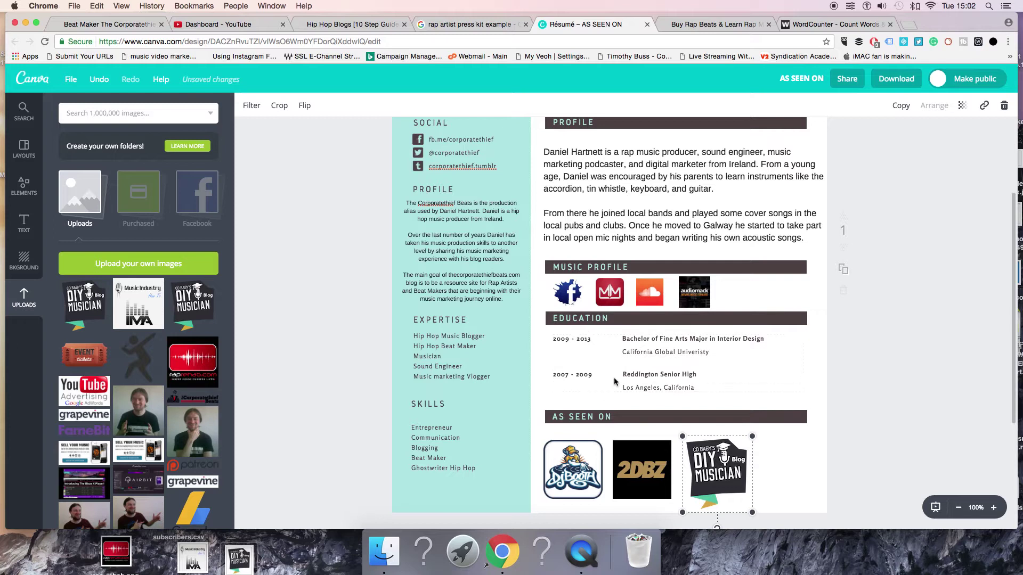
pyautogui.click(571, 324)
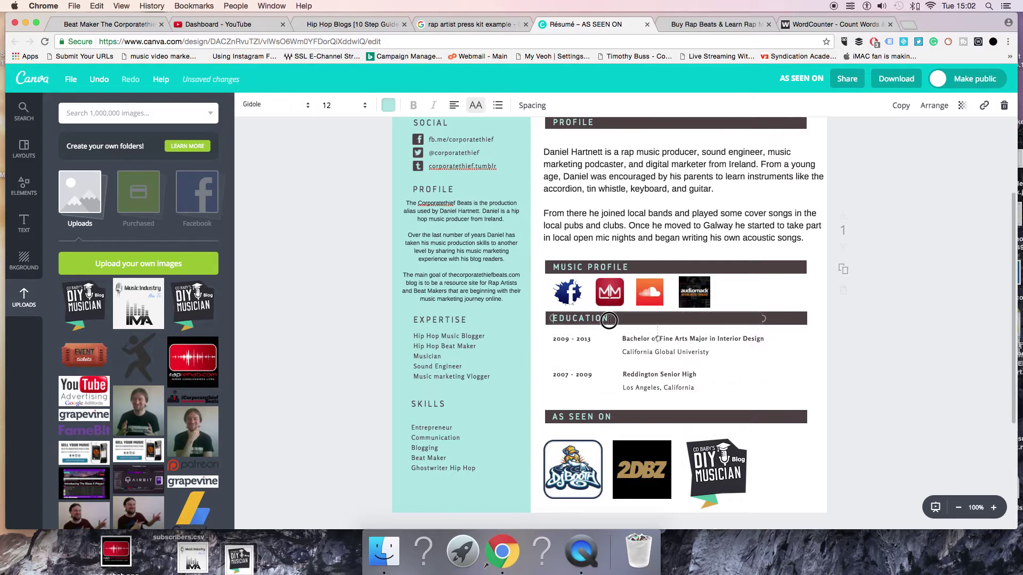
# Replace the EDUCATION heading text with LIVE SHOWS / EVENTS
pyautogui.doubleClick(553, 319)
pyautogui.press('BackSpace')
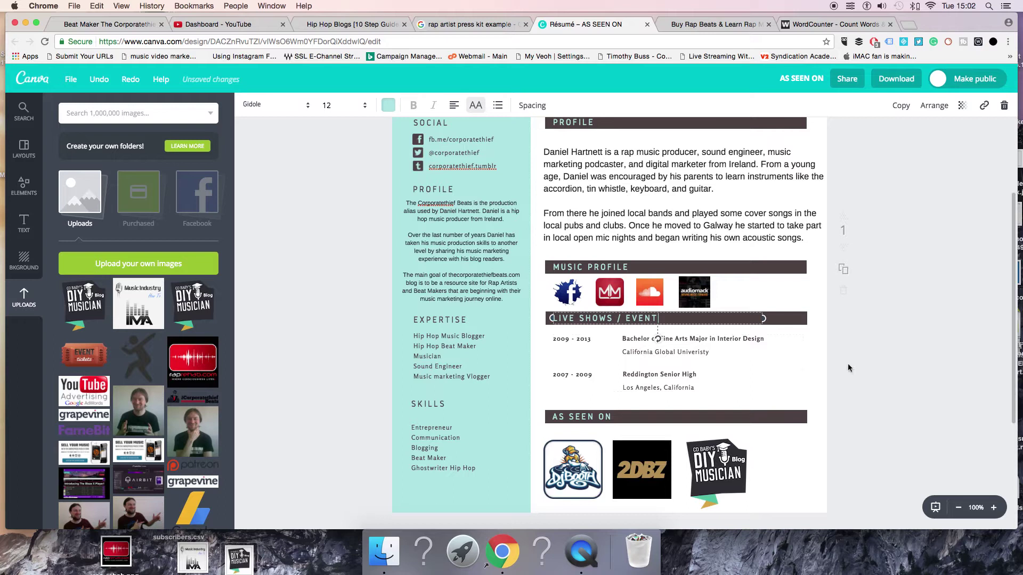
pyautogui.scroll(5, 909, 349)
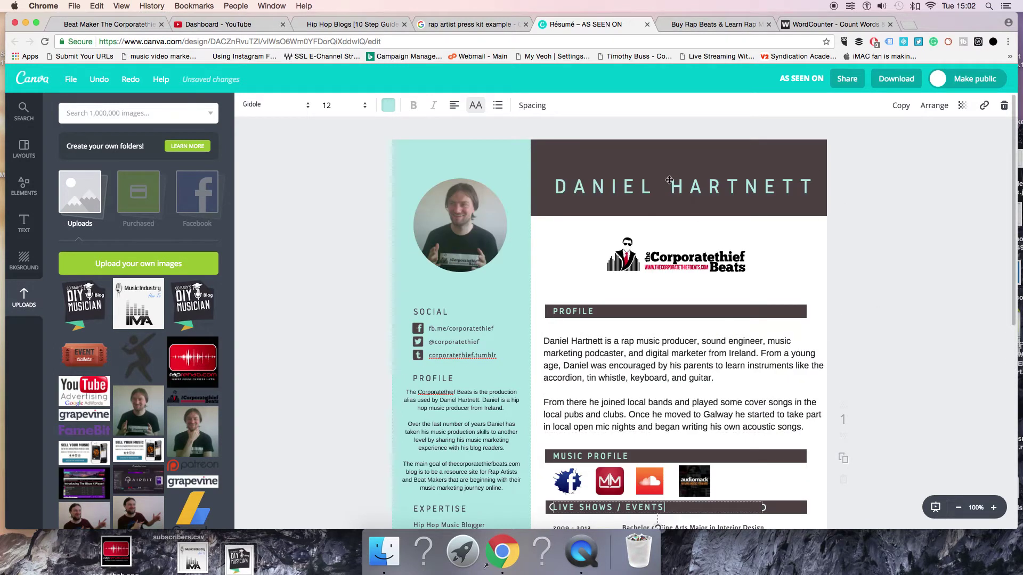
pyautogui.moveTo(669, 180); pyautogui.dragTo(666, 170)
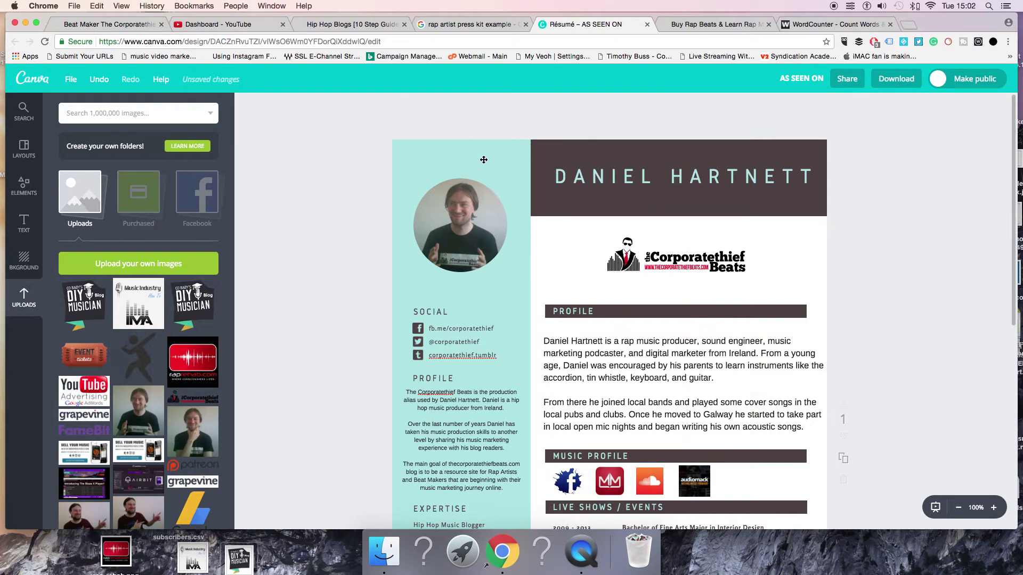
# Fill the left sidebar rectangle red after trying blue, white, yellow and orange swatches
pyautogui.click(483, 160)
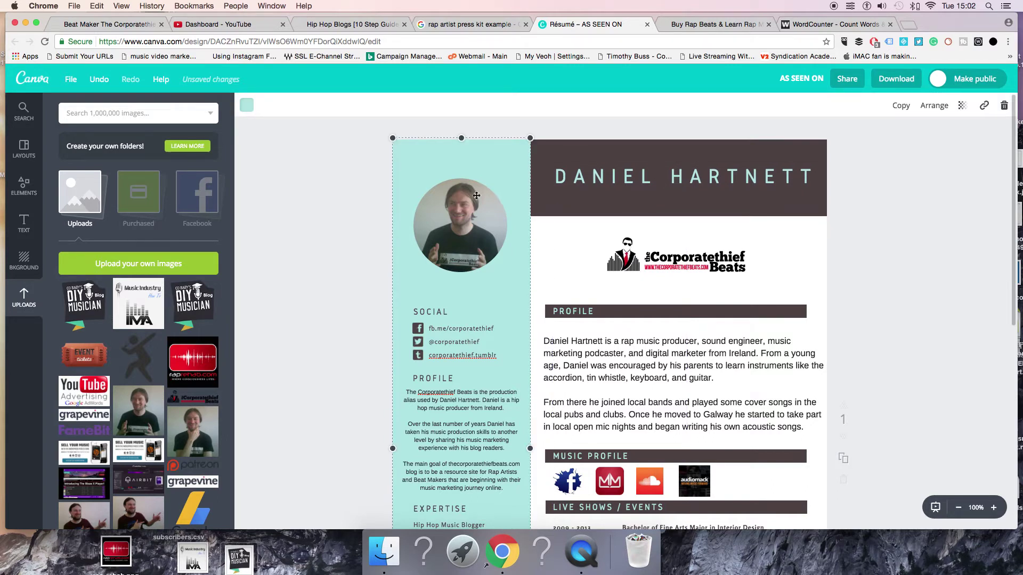
pyautogui.scroll(-4, 217, 282)
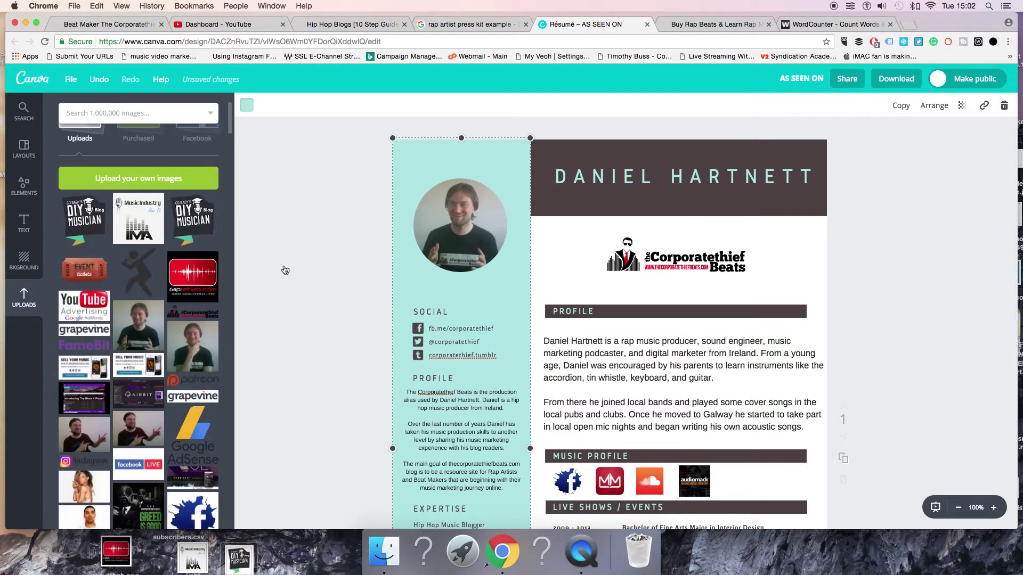
pyautogui.click(237, 105)
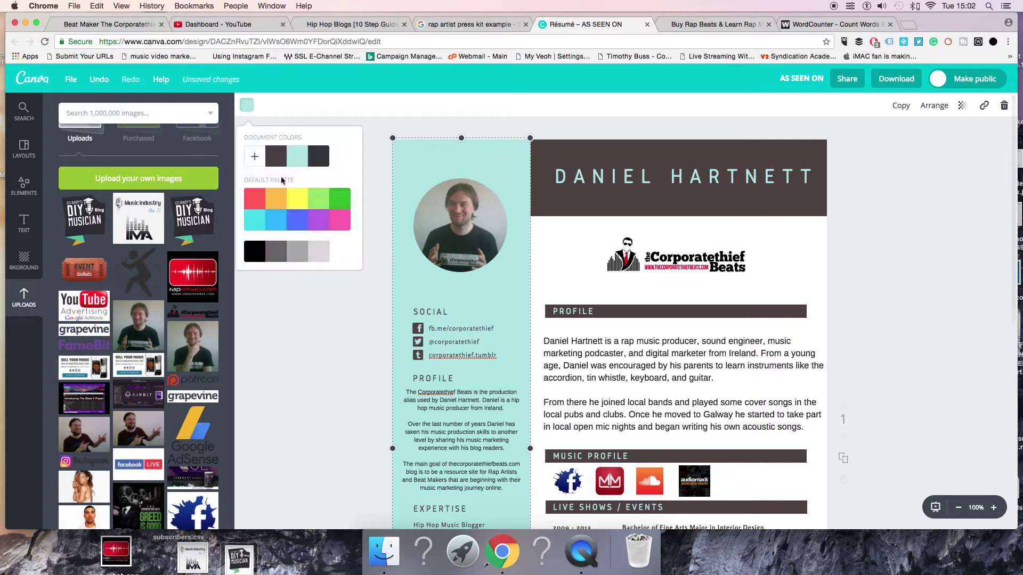
pyautogui.click(256, 204)
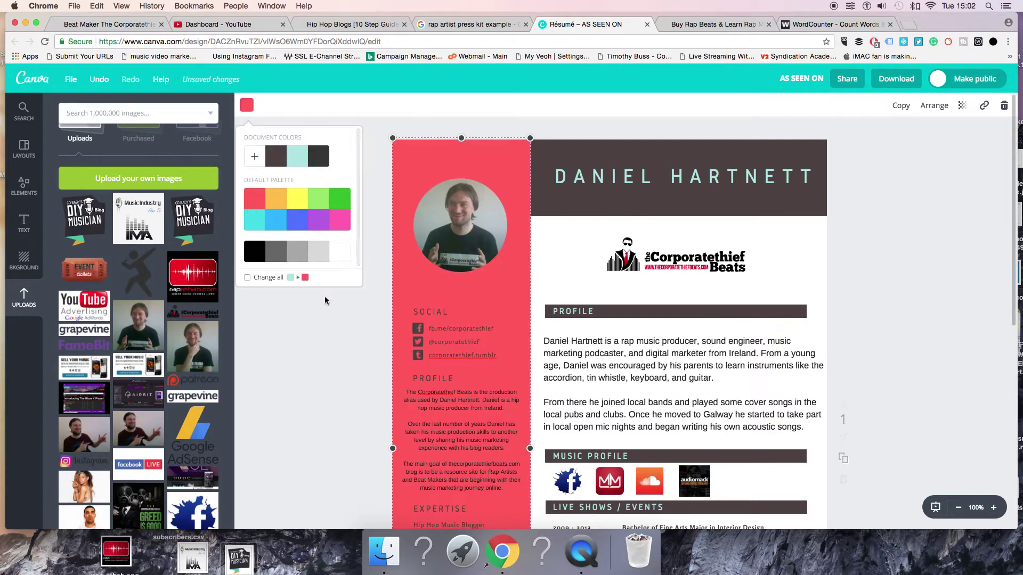
pyautogui.click(292, 222)
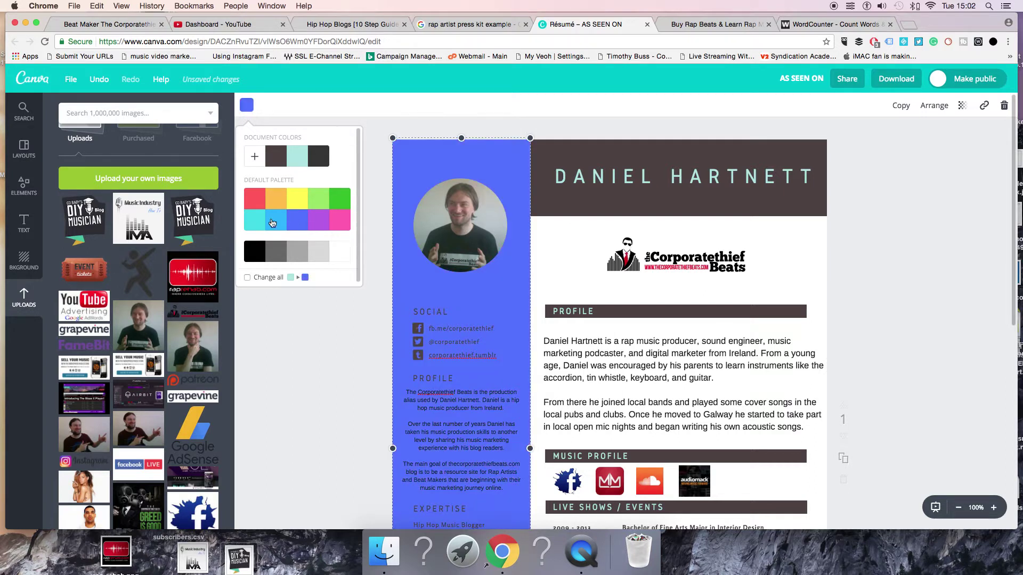
pyautogui.click(272, 223)
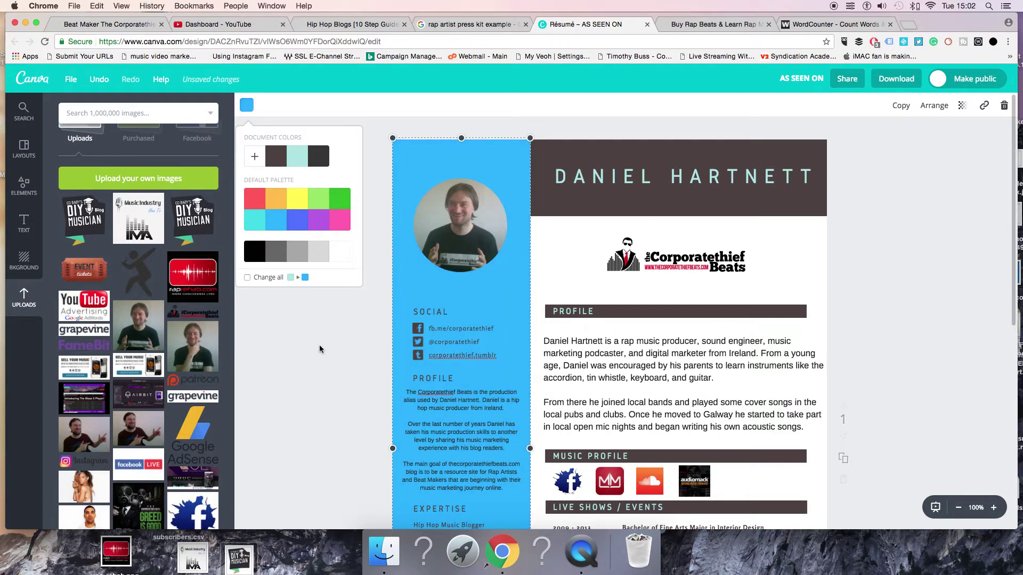
pyautogui.scroll(-2, 319, 344)
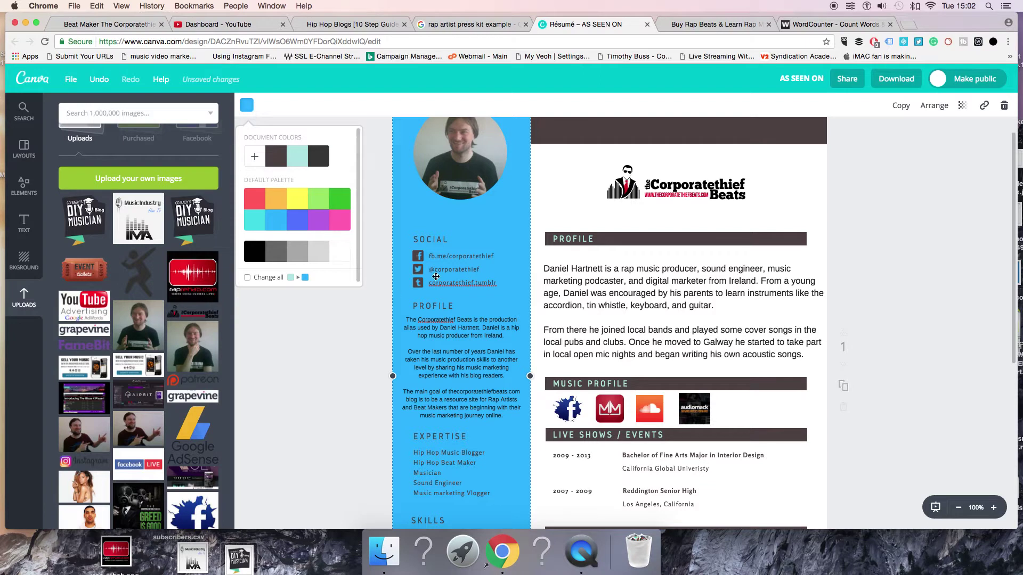
pyautogui.click(339, 251)
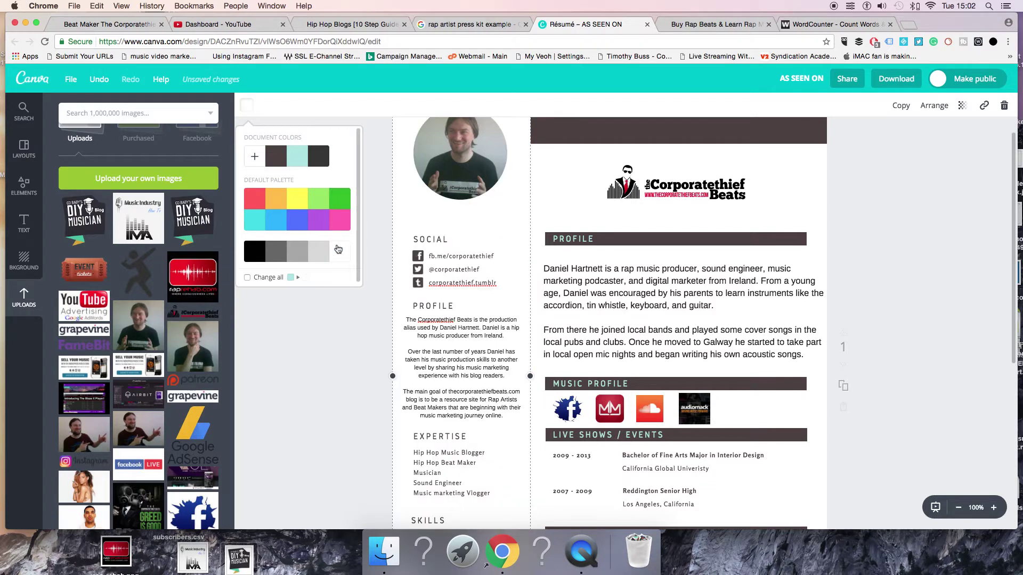
pyautogui.click(300, 160)
pyautogui.click(255, 199)
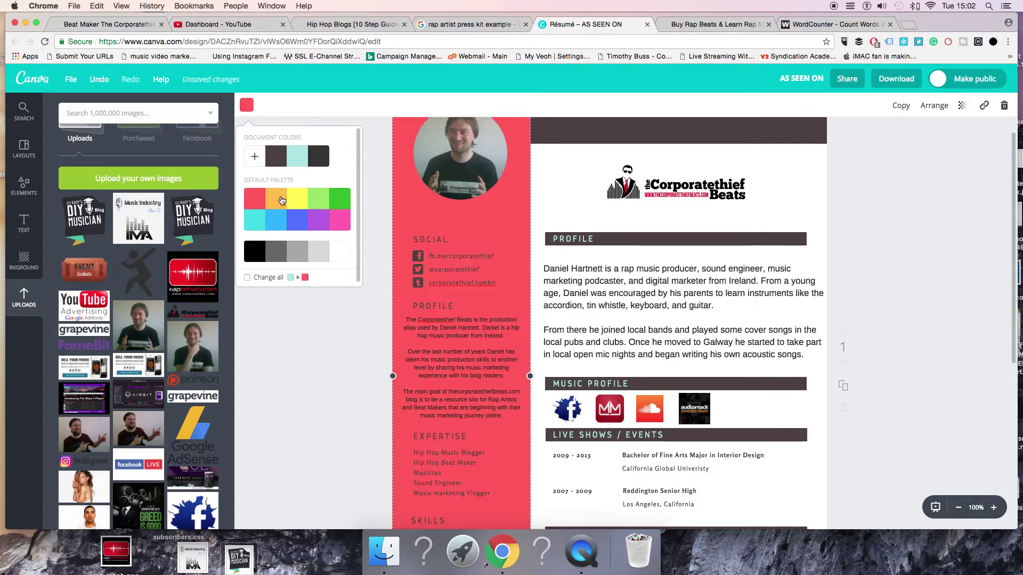
pyautogui.click(298, 203)
pyautogui.click(271, 203)
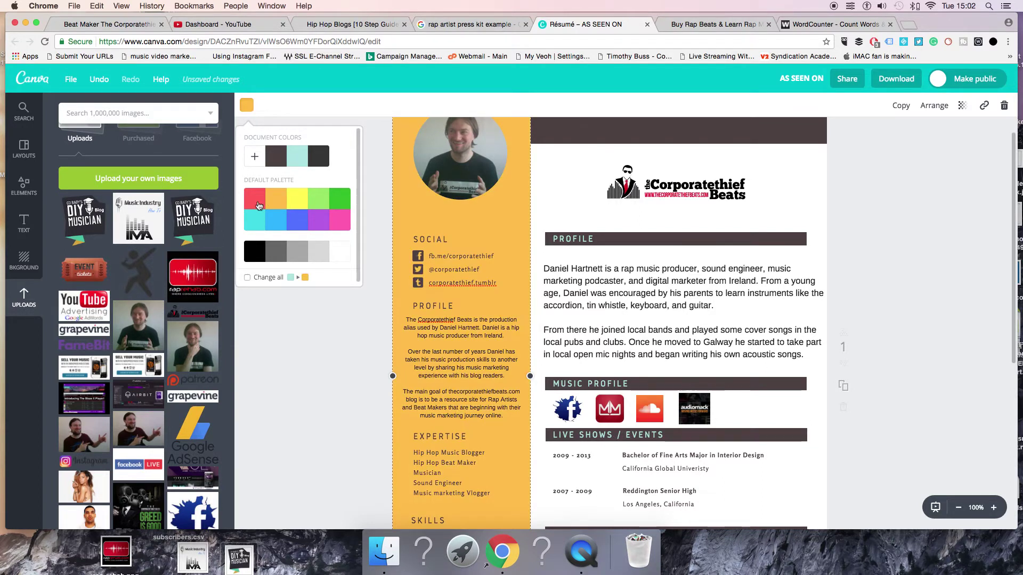
pyautogui.click(249, 203)
pyautogui.scroll(-5, 373, 351)
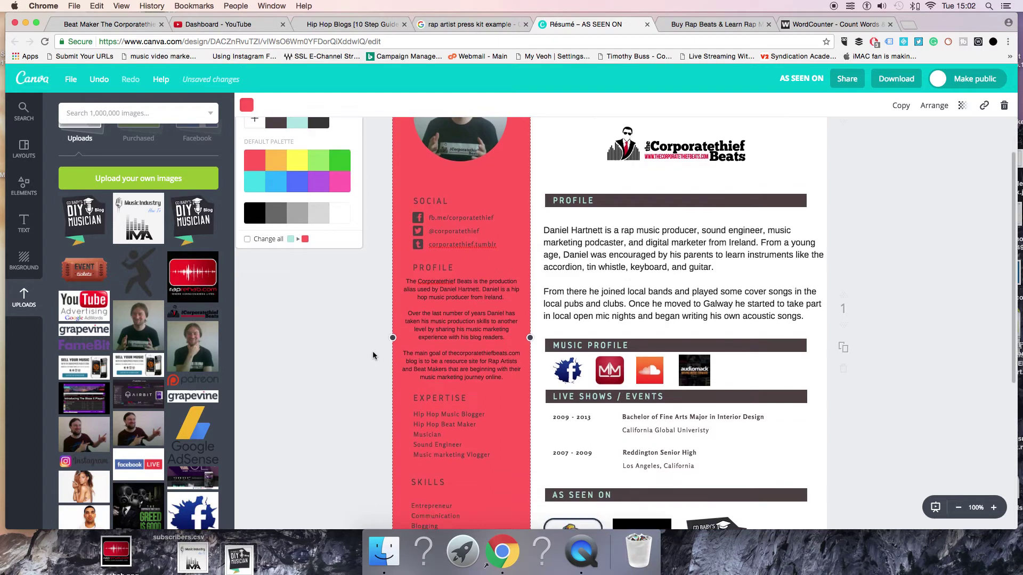
pyautogui.scroll(6, 347, 305)
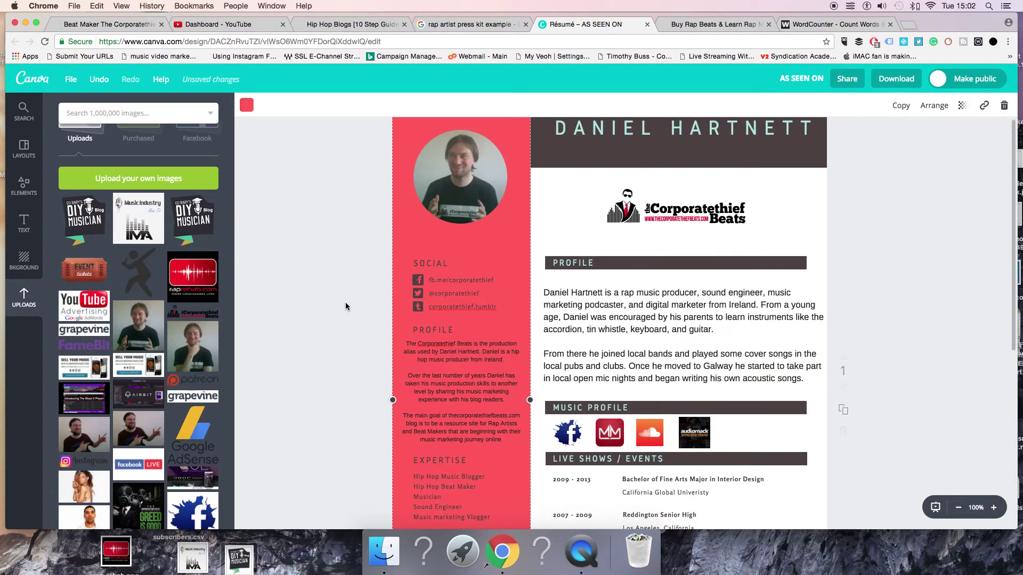
# Remove the blank second page from the design
pyautogui.scroll(-7, 533, 330)
pyautogui.click(646, 357)
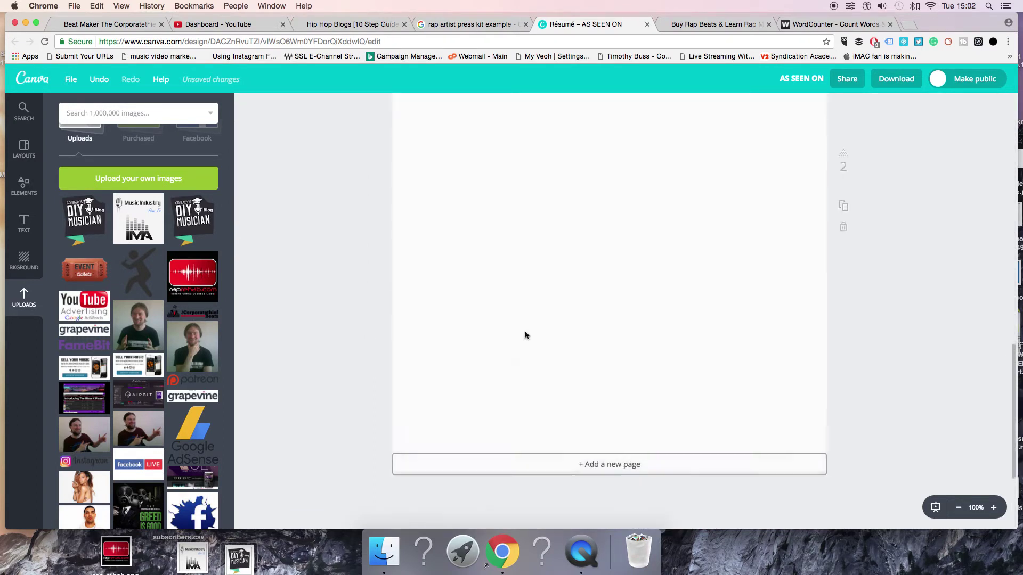
pyautogui.scroll(10, 333, 265)
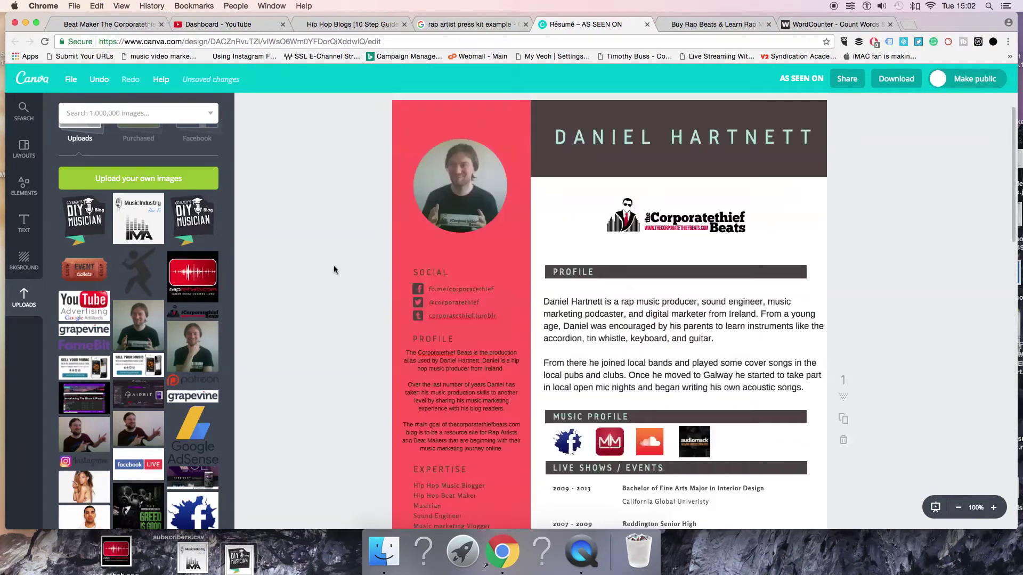
pyautogui.scroll(-10, 333, 264)
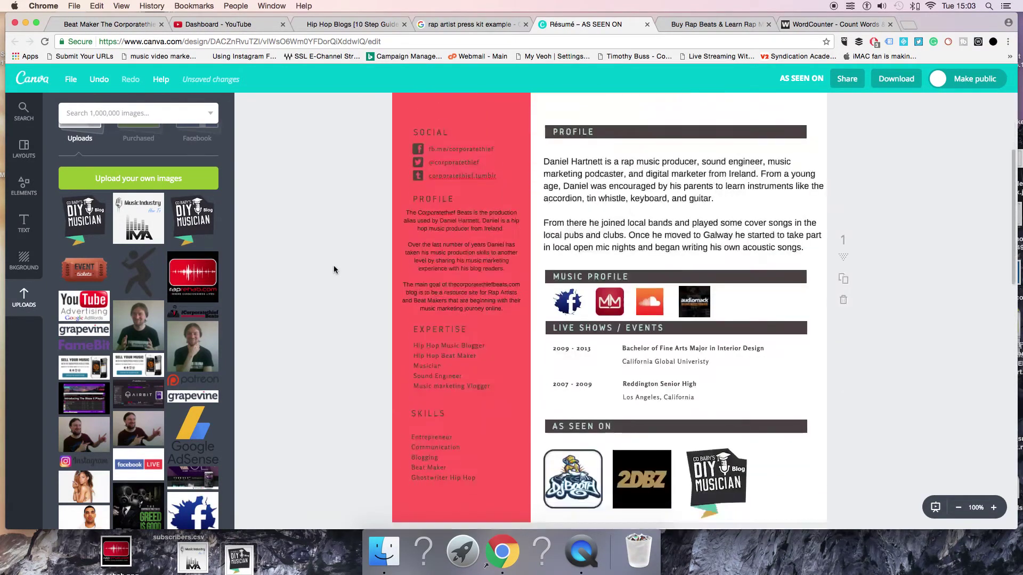
pyautogui.scroll(-2, 693, 378)
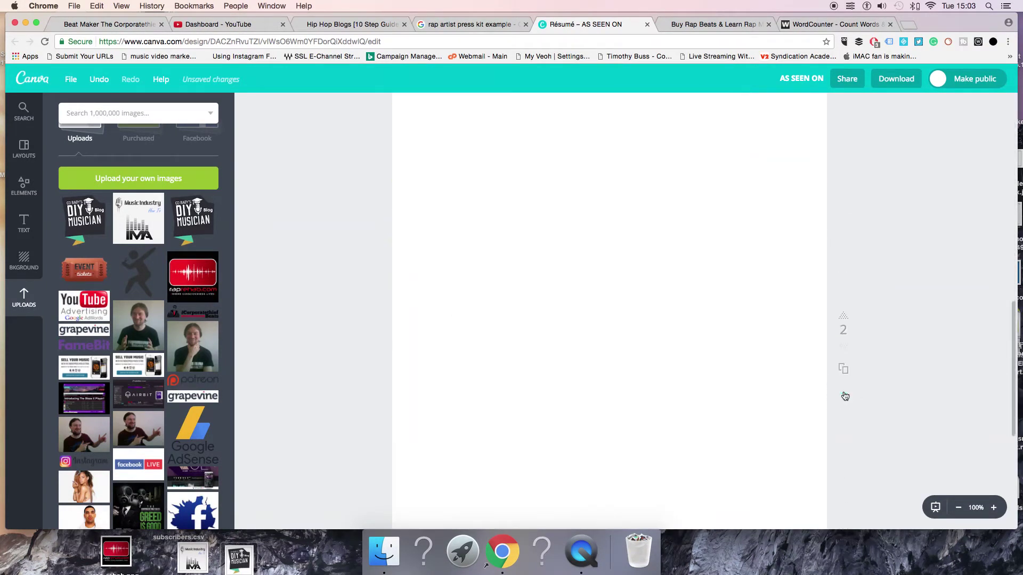
pyautogui.click(845, 395)
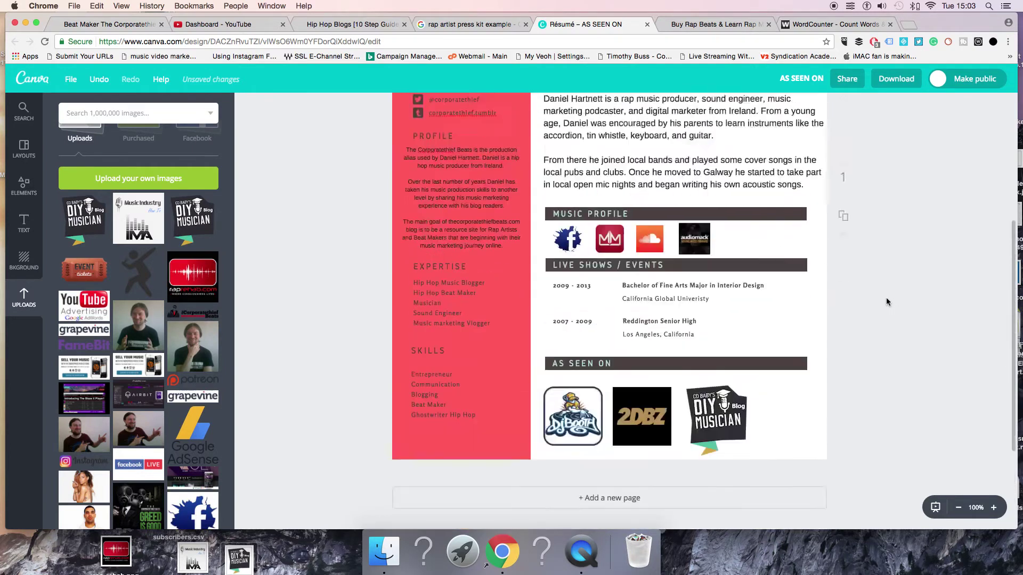
# Nudge the Corporatethief Beats logo slightly and bring up the PDF - Print download options
pyautogui.scroll(5, 887, 297)
pyautogui.moveTo(706, 267)
pyautogui.mouseDown()
pyautogui.moveTo(710, 288)
pyautogui.moveTo(711, 273)
pyautogui.mouseUp()
pyautogui.scroll(-2, 878, 288)
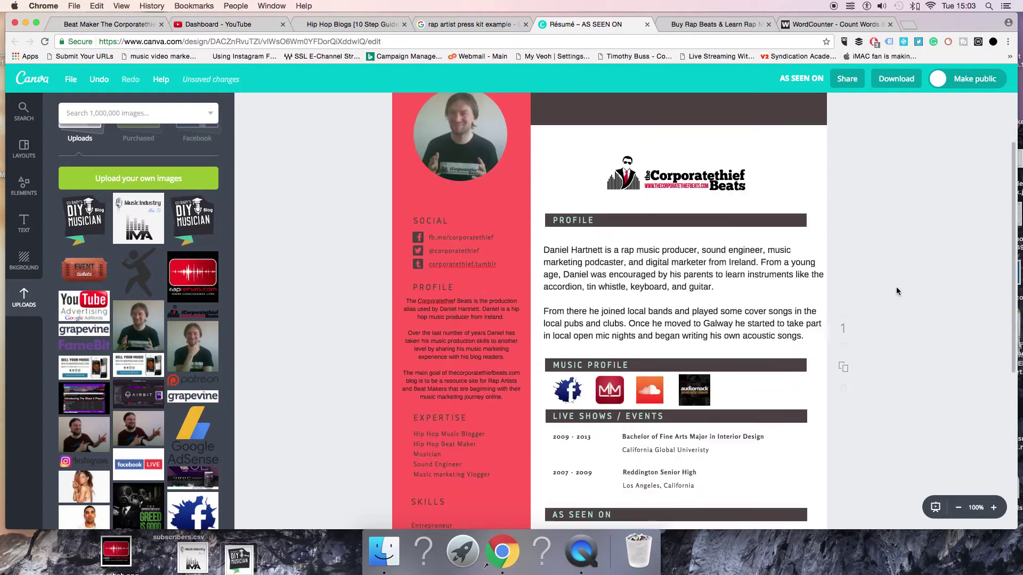
pyautogui.scroll(-5, 896, 291)
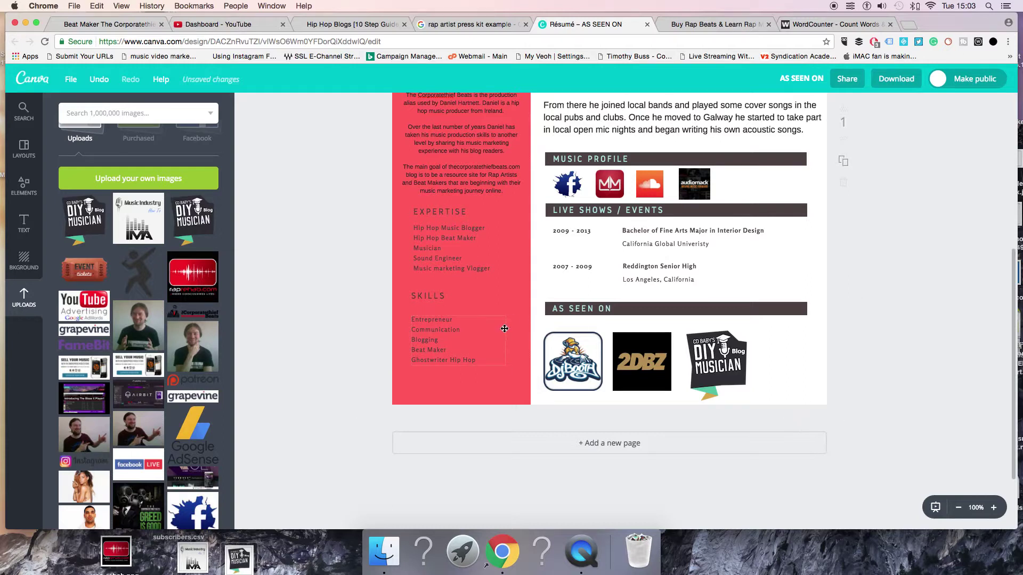
pyautogui.scroll(7, 893, 243)
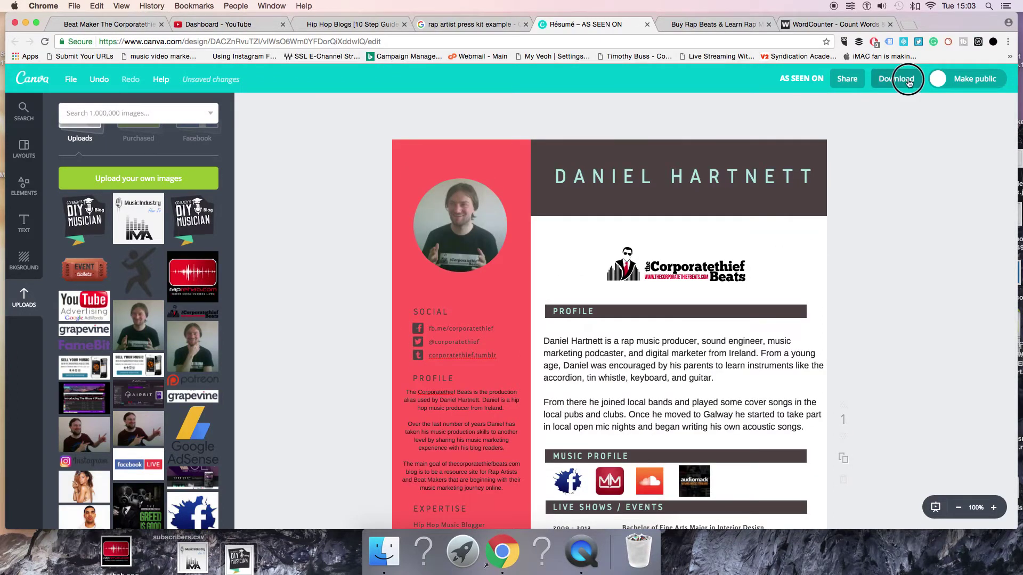
pyautogui.click(908, 82)
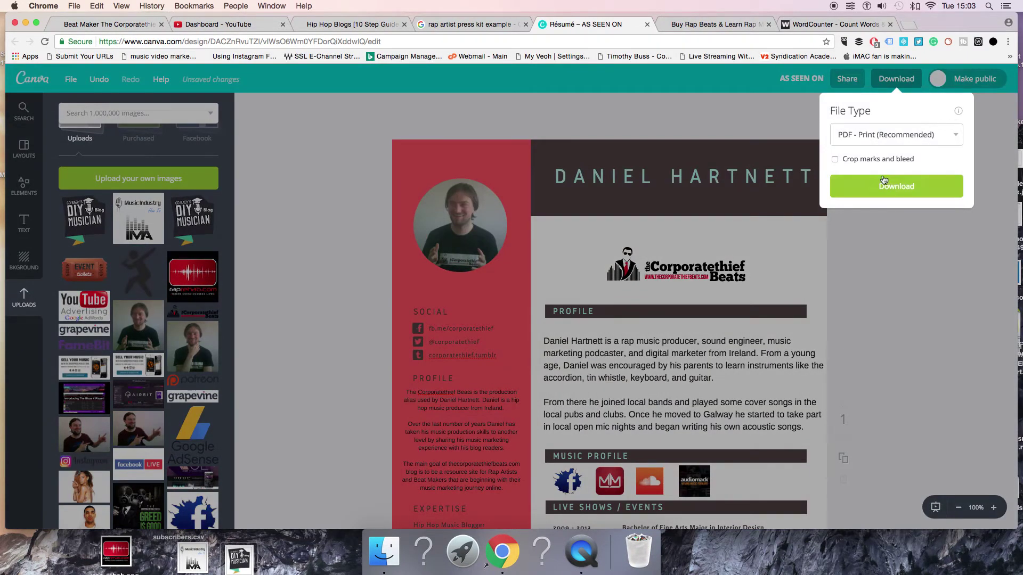
# Try the PDF download, dismiss the premium elements purchase prompt and select the Facebook icon
pyautogui.click(885, 184)
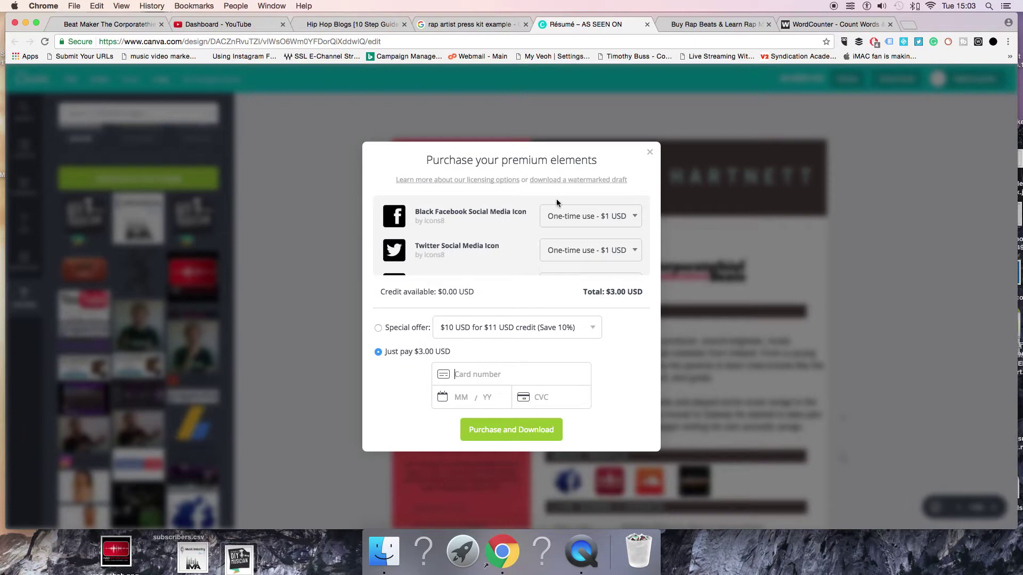
pyautogui.click(651, 154)
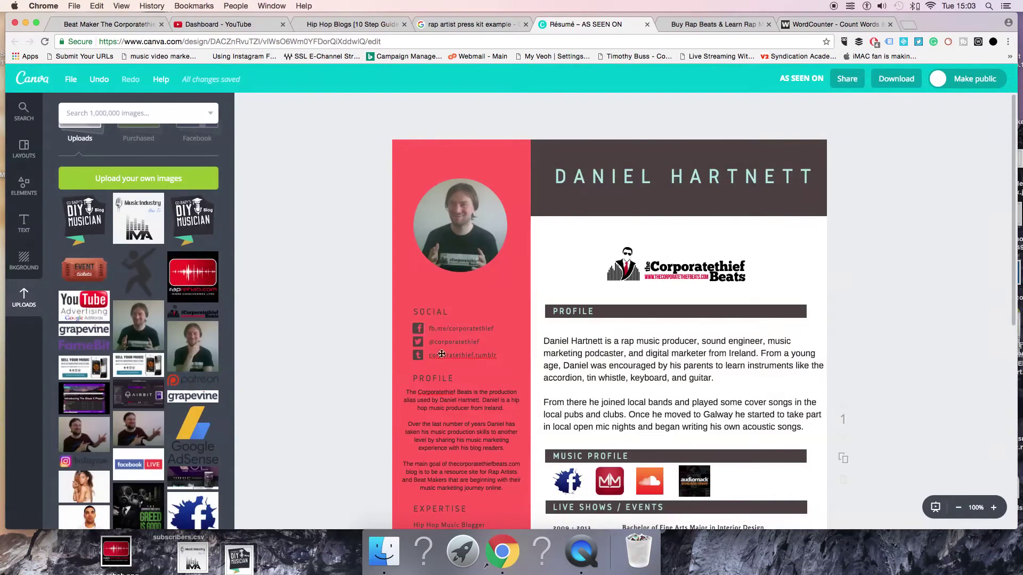
pyautogui.click(413, 330)
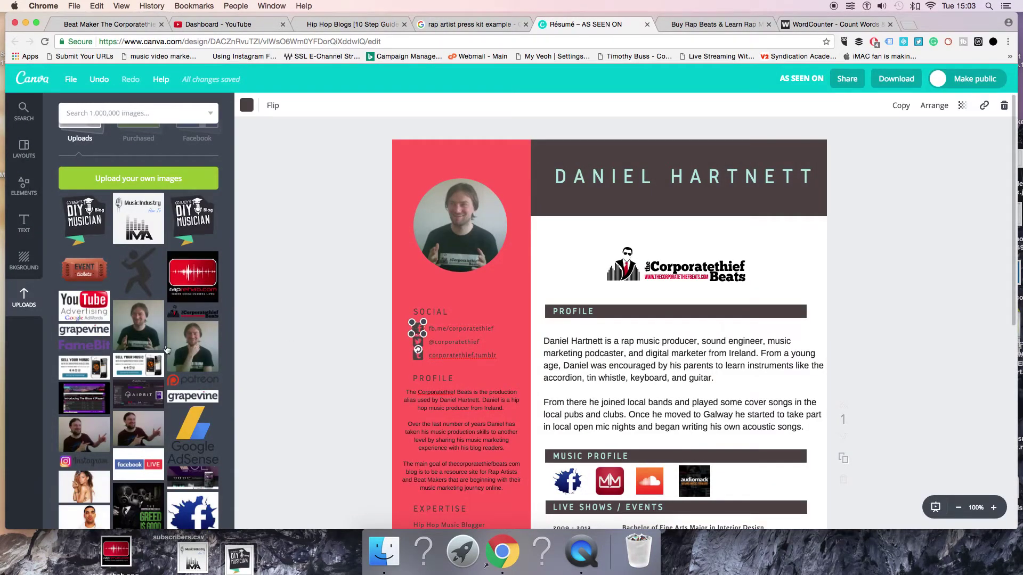
# Delete the Facebook, Twitter and tumblr icons from the Social section
pyautogui.scroll(-6, 165, 349)
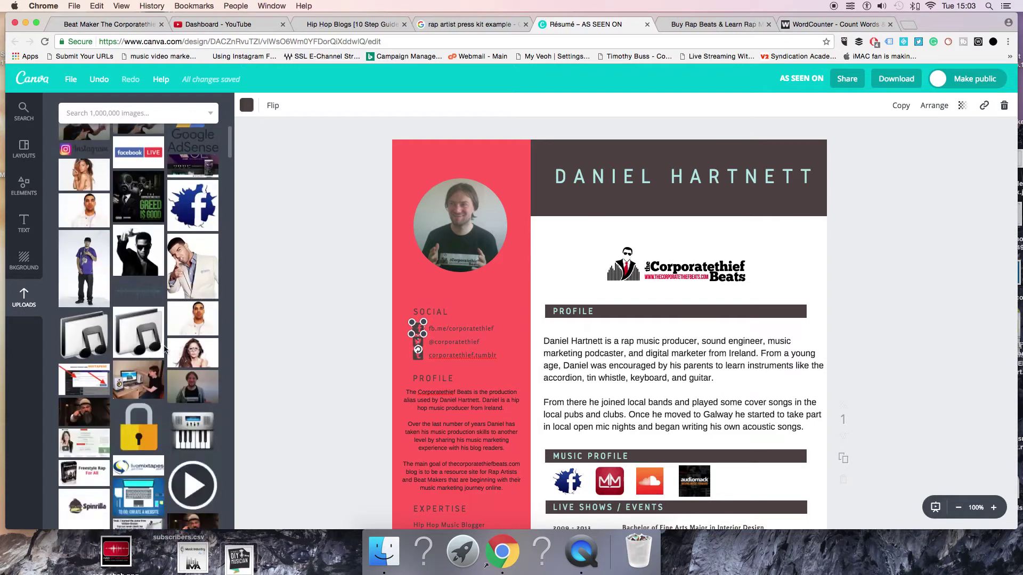
pyautogui.scroll(-2, 165, 349)
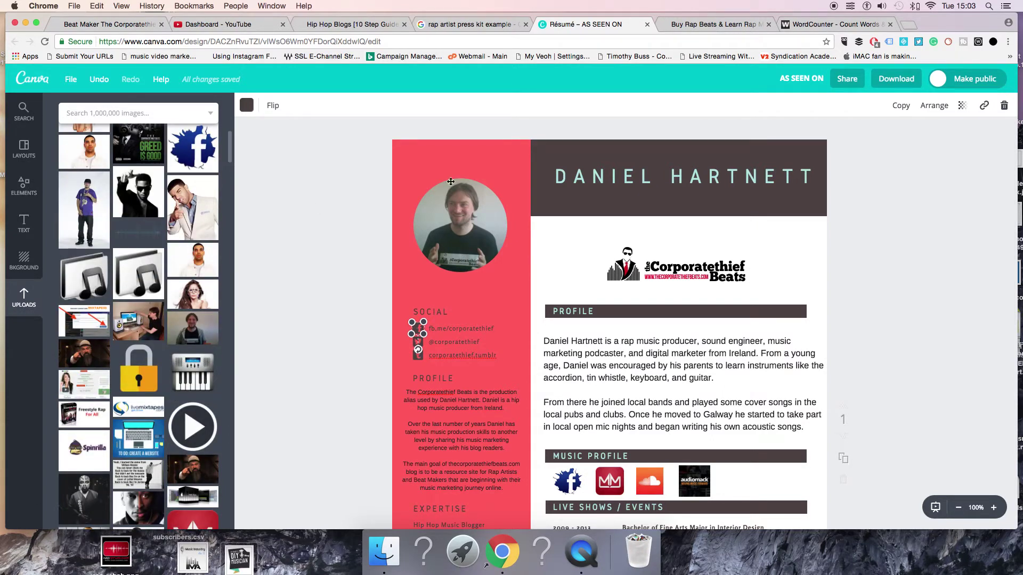
pyautogui.scroll(-5, 180, 275)
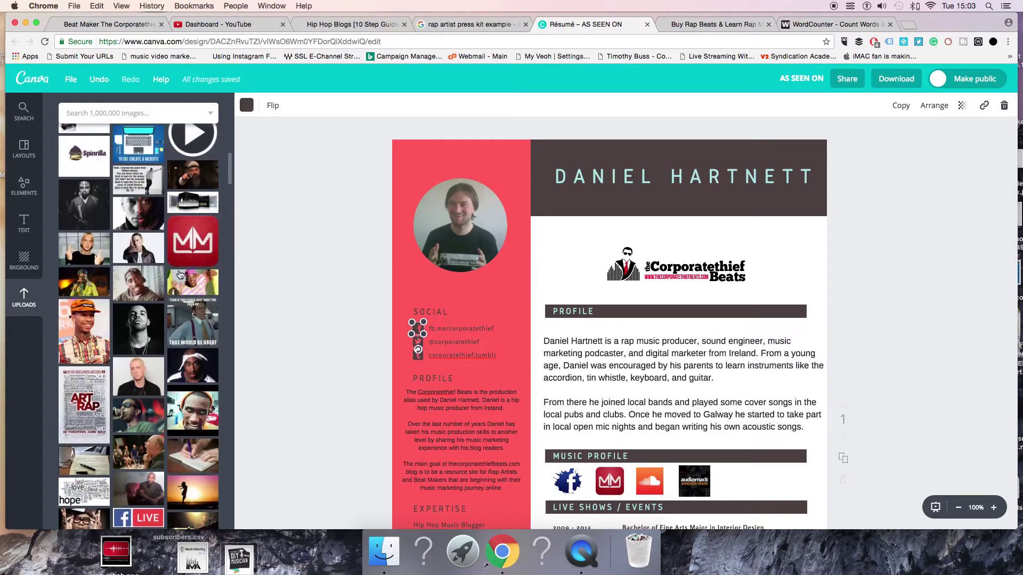
pyautogui.scroll(-5, 180, 275)
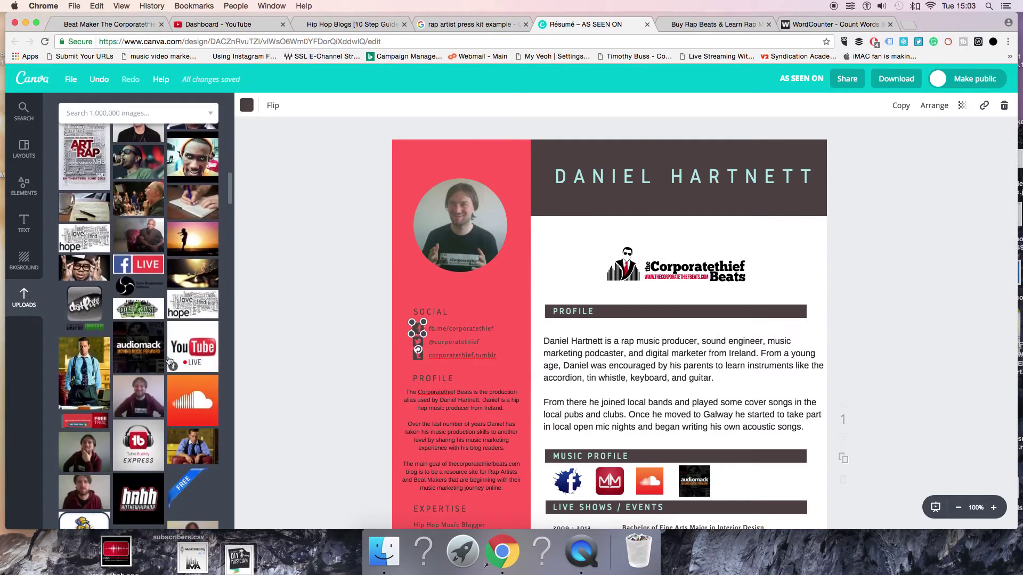
pyautogui.scroll(-5, 169, 363)
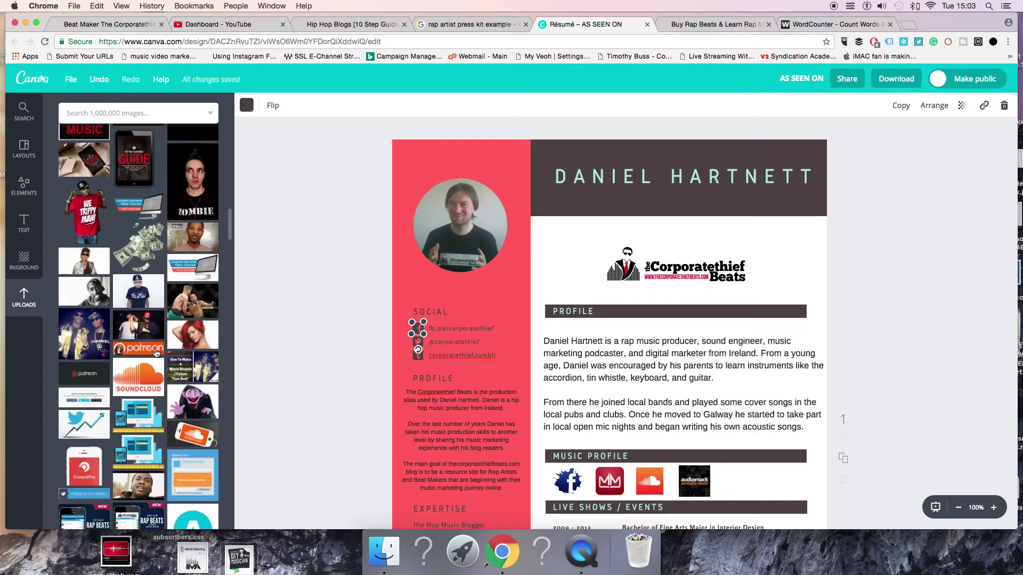
pyautogui.scroll(-5, 169, 349)
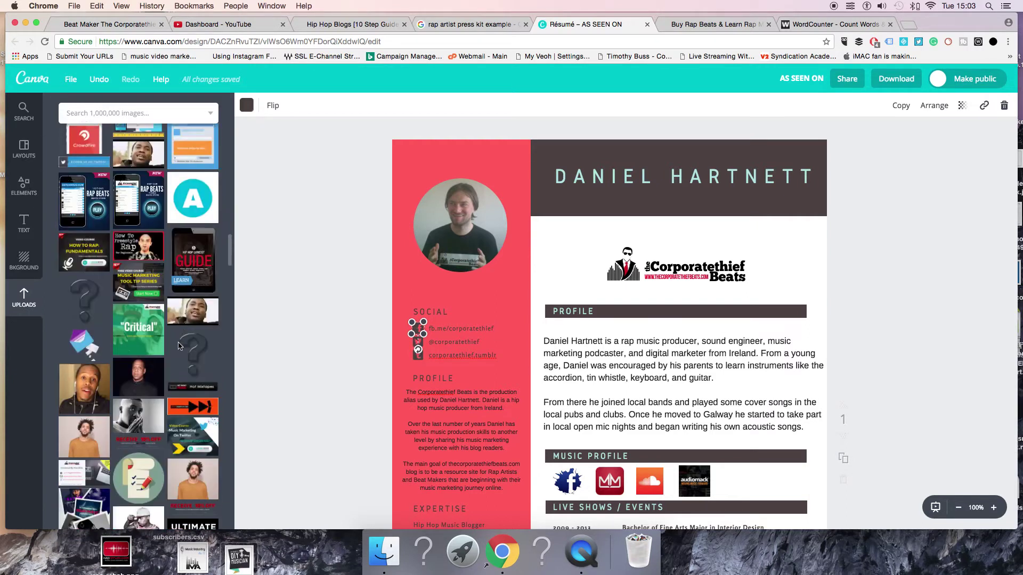
pyautogui.scroll(-5, 180, 346)
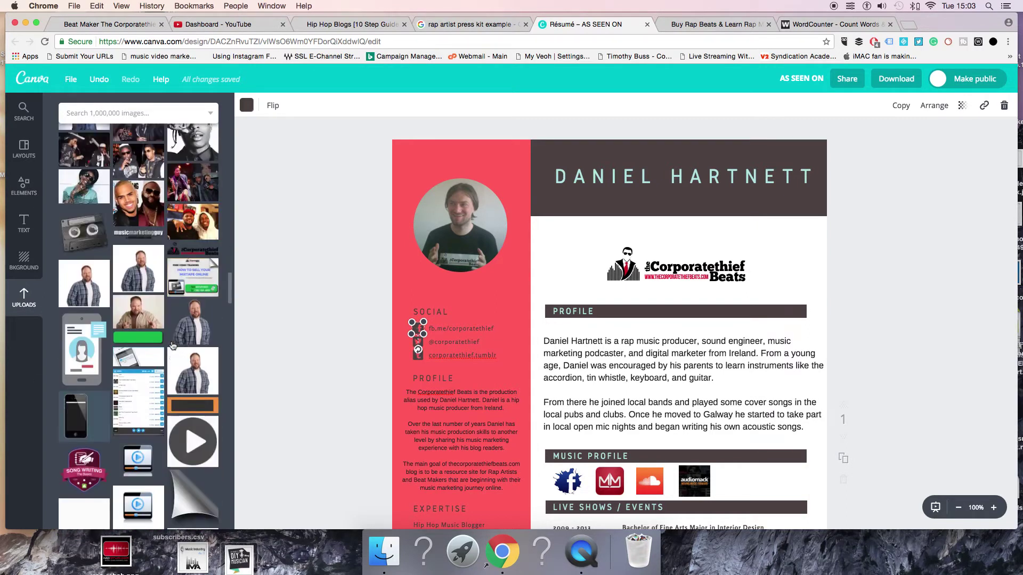
pyautogui.scroll(-1, 172, 345)
pyautogui.press('Delete')
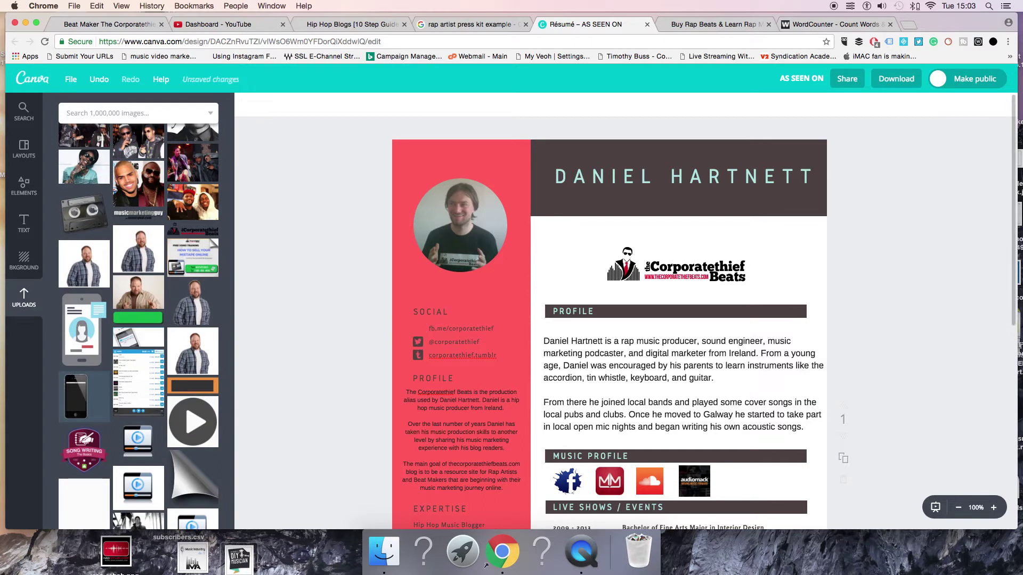
pyautogui.click(416, 340)
pyautogui.press('Delete')
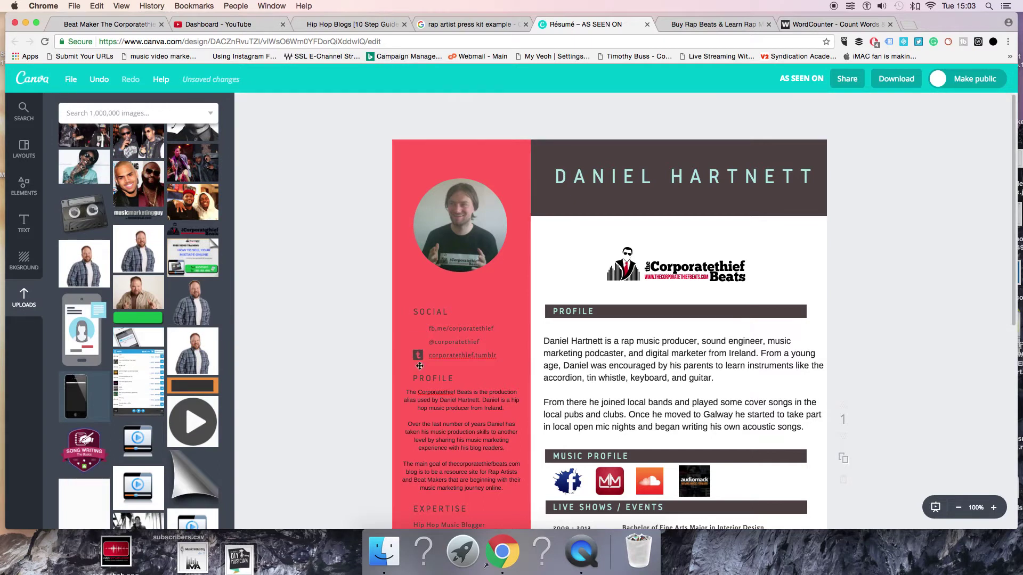
pyautogui.click(418, 356)
pyautogui.press('Delete')
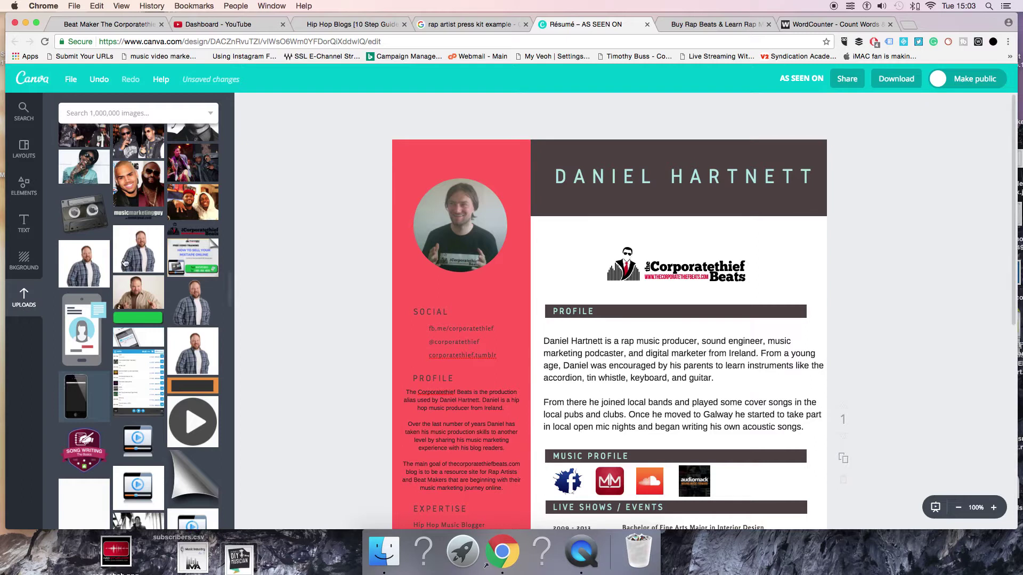
pyautogui.scroll(-2, 135, 330)
pyautogui.scroll(-10, 134, 329)
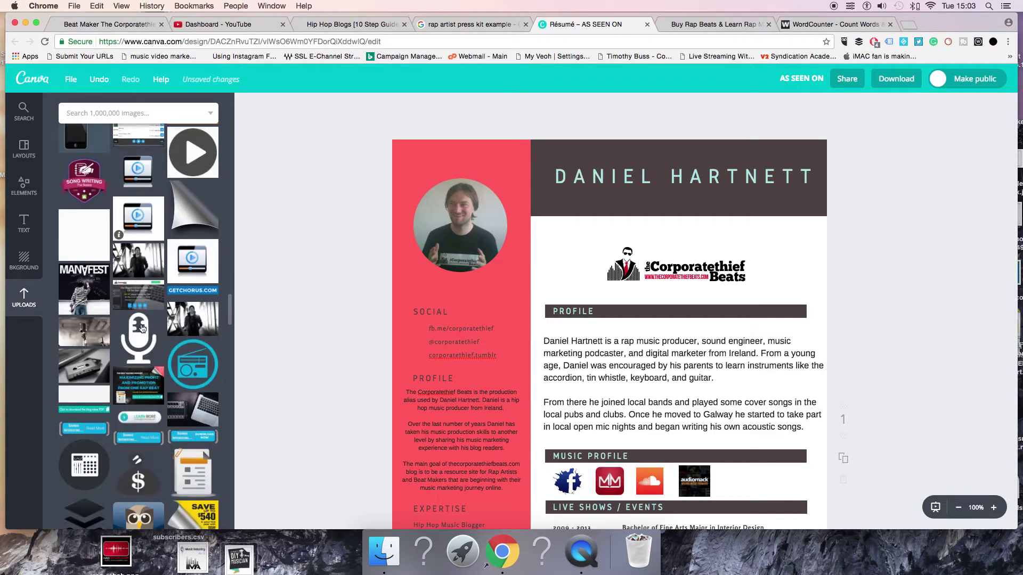
pyautogui.scroll(-5, 192, 266)
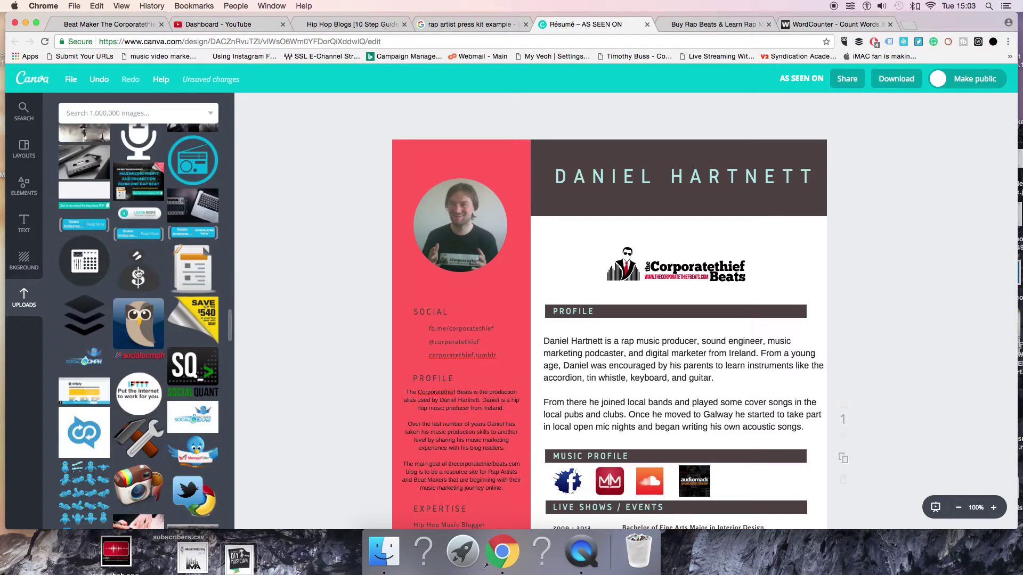
pyautogui.scroll(-5, 142, 339)
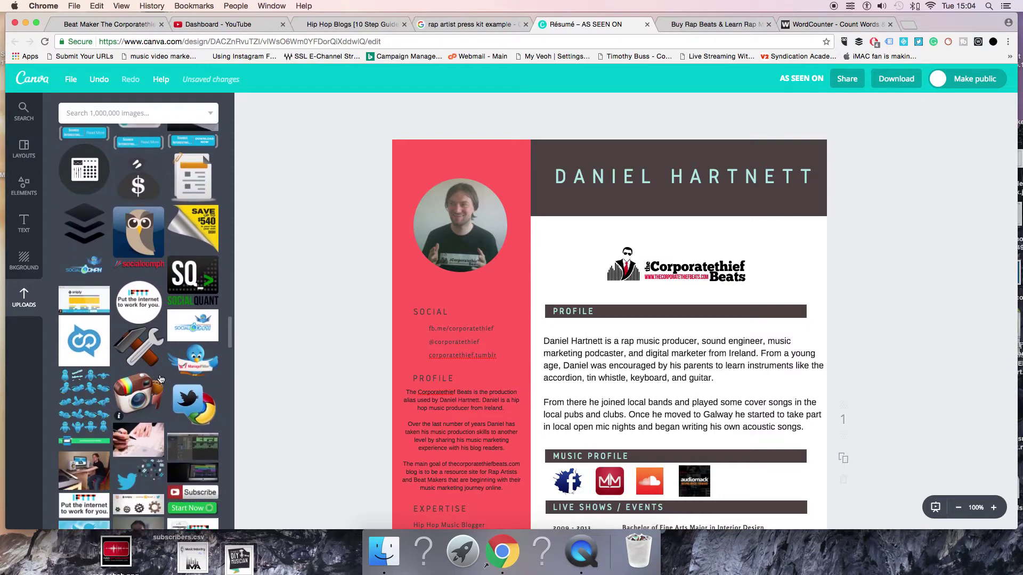
# Add the Twitter and Chrome image, shrunk to icon size, beside the Social links
pyautogui.click(190, 325)
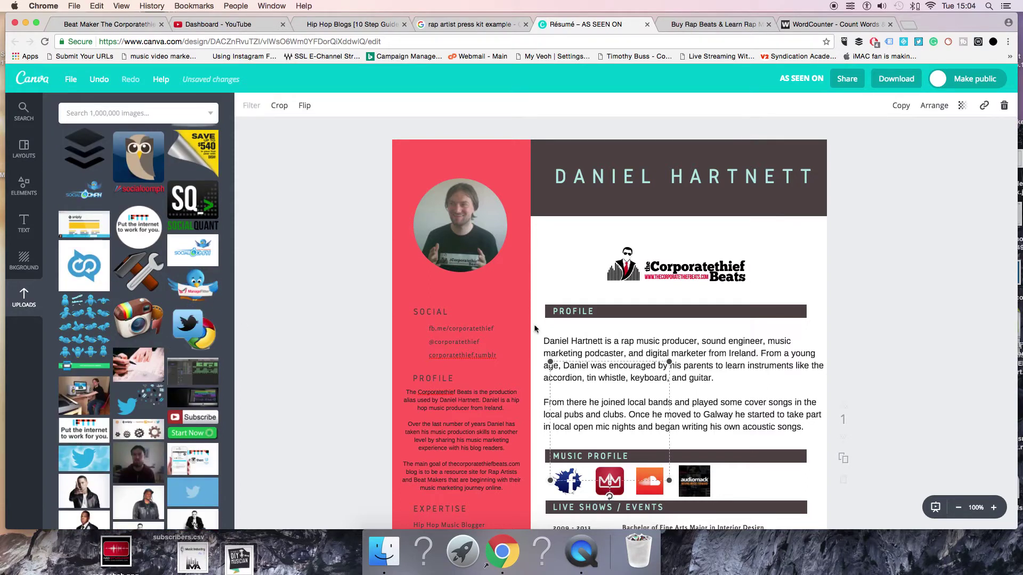
pyautogui.moveTo(670, 479); pyautogui.dragTo(557, 369)
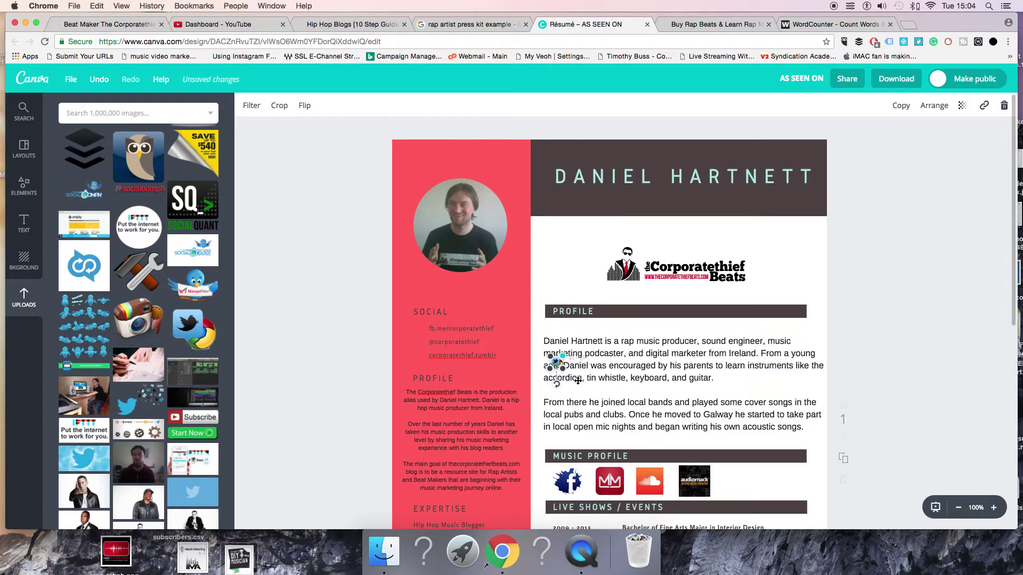
pyautogui.moveTo(554, 362); pyautogui.dragTo(419, 341)
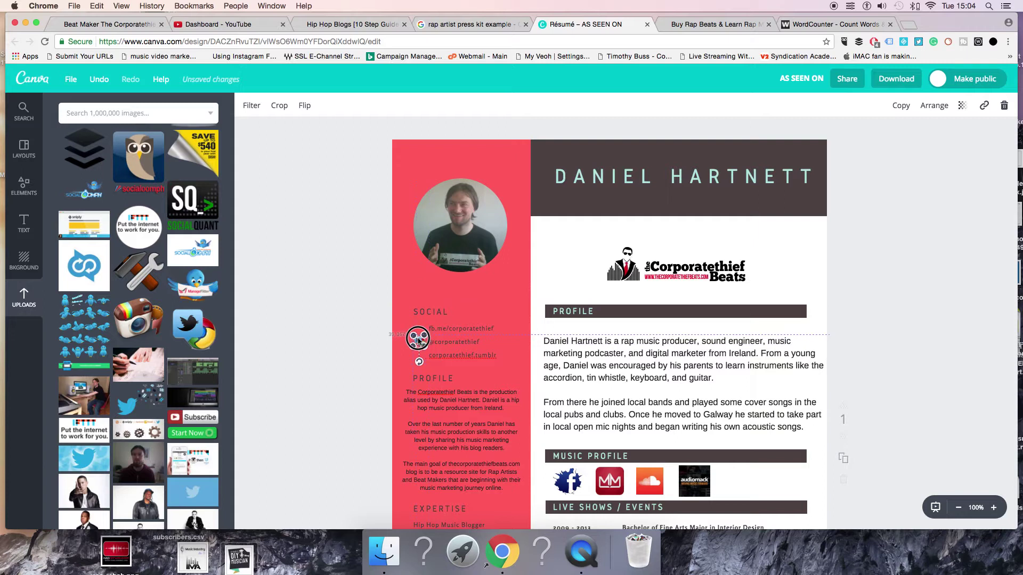
pyautogui.click(373, 356)
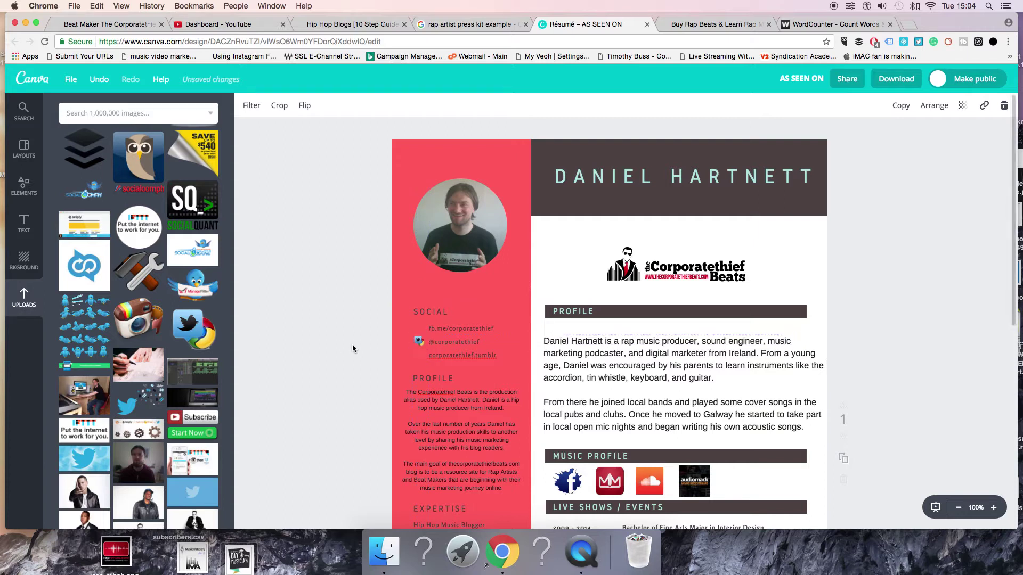
# Swap in the Facebook image and position it beside the fb.me/corporatethief line
pyautogui.click(419, 343)
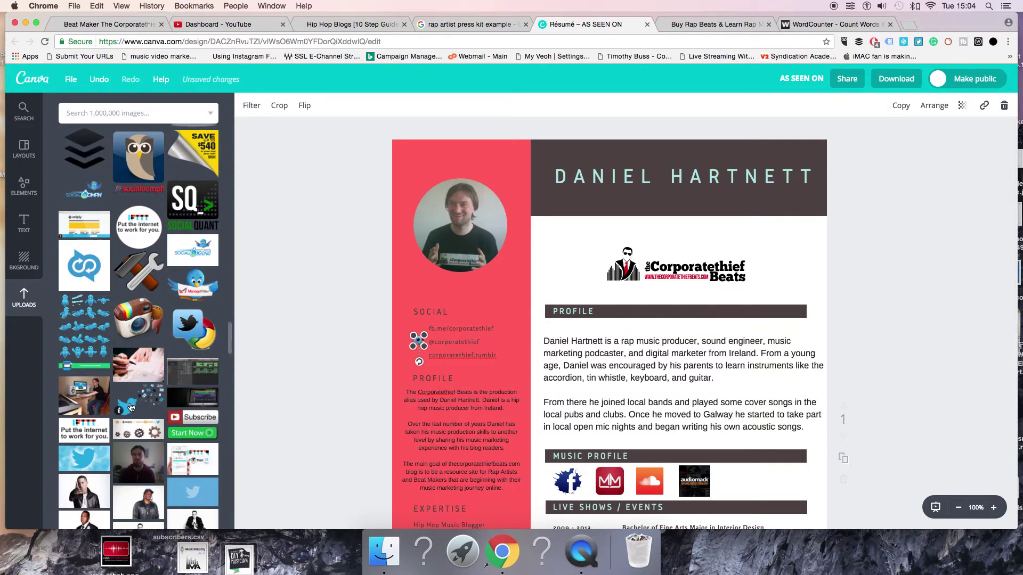
pyautogui.scroll(-5, 130, 408)
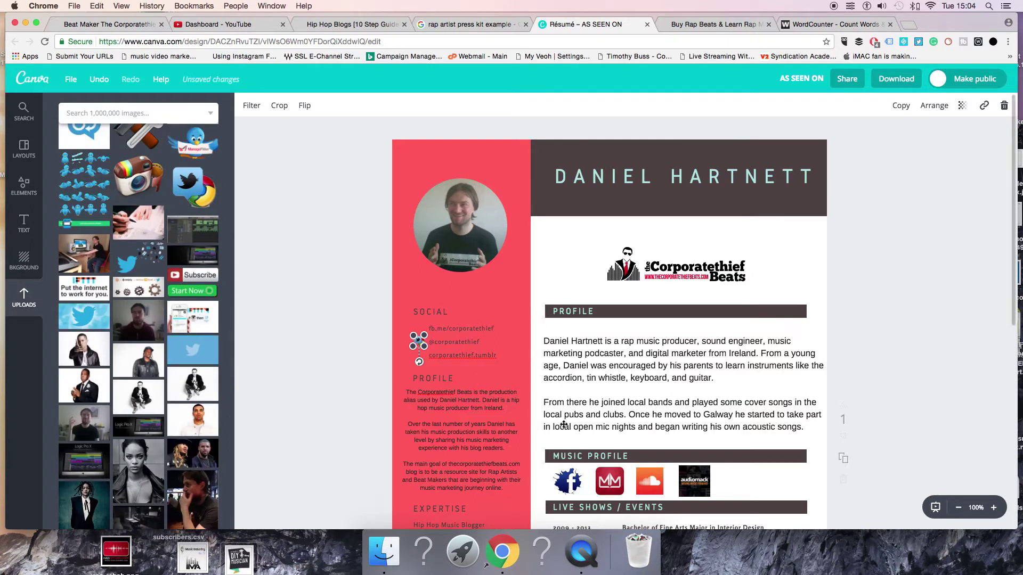
pyautogui.moveTo(572, 482); pyautogui.dragTo(450, 310)
pyautogui.click(405, 325)
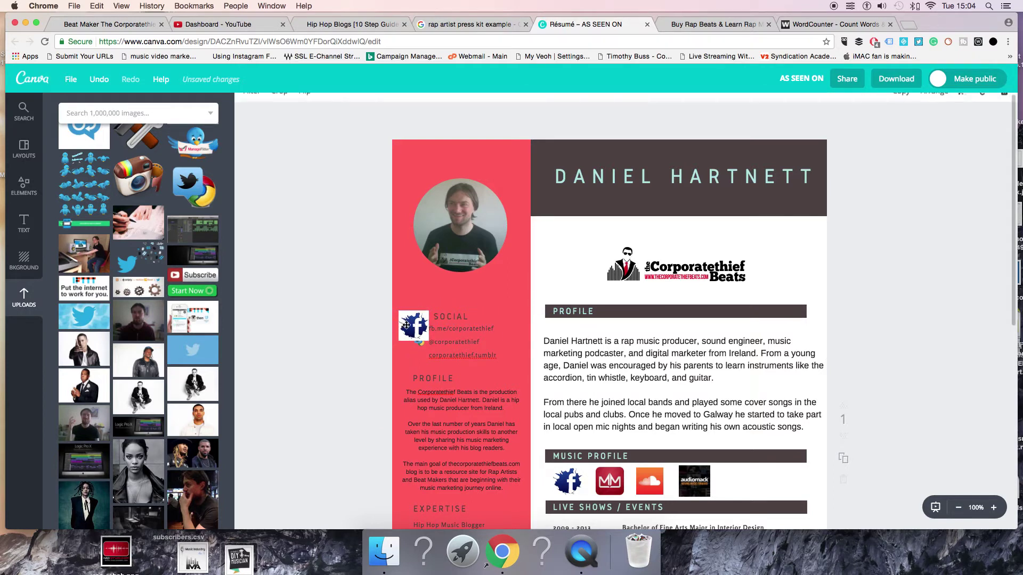
pyautogui.moveTo(407, 331)
pyautogui.mouseDown()
pyautogui.moveTo(408, 321)
pyautogui.moveTo(420, 330)
pyautogui.mouseUp()
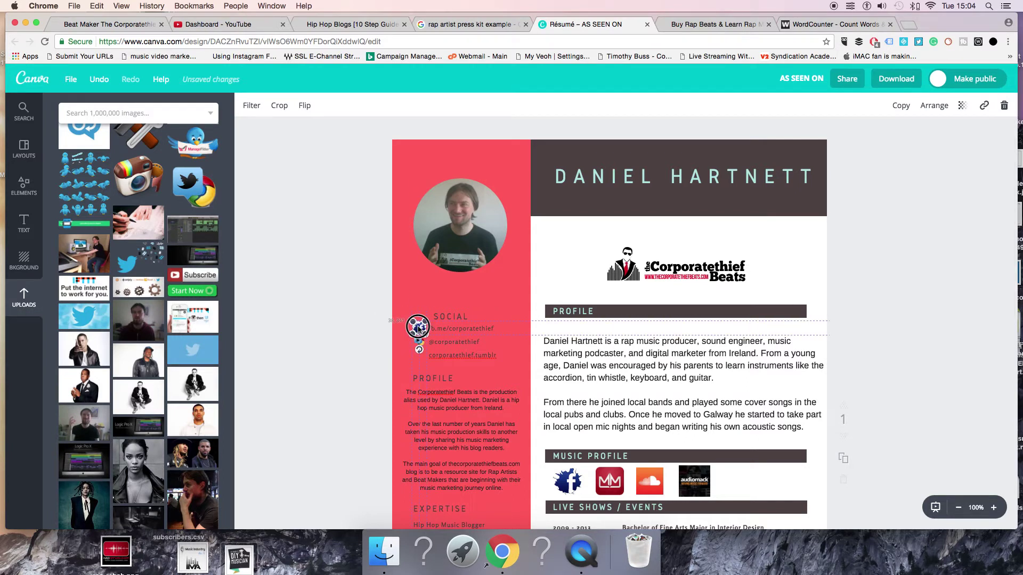
pyautogui.click(363, 338)
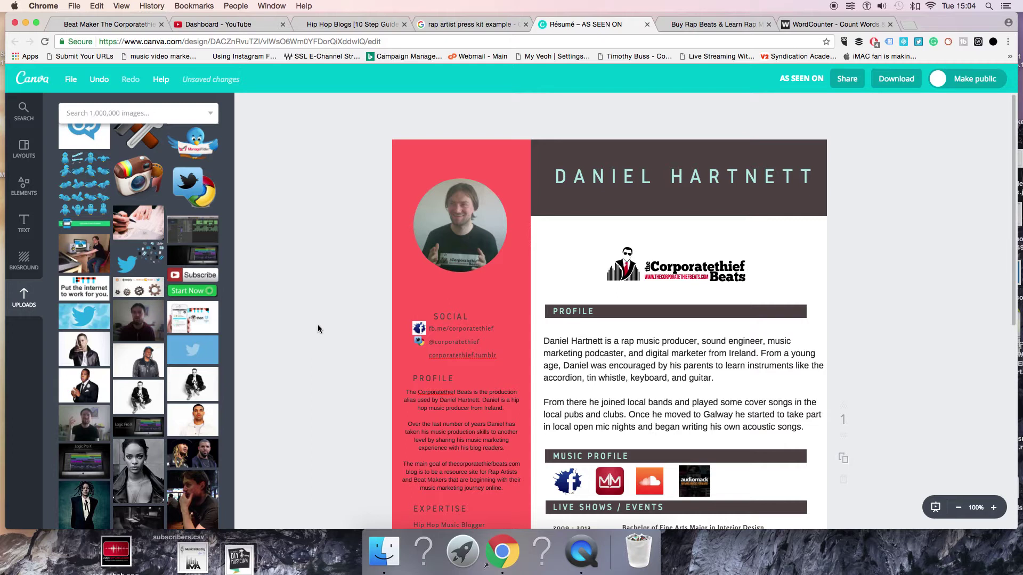
pyautogui.scroll(-1, 318, 326)
pyautogui.click(493, 322)
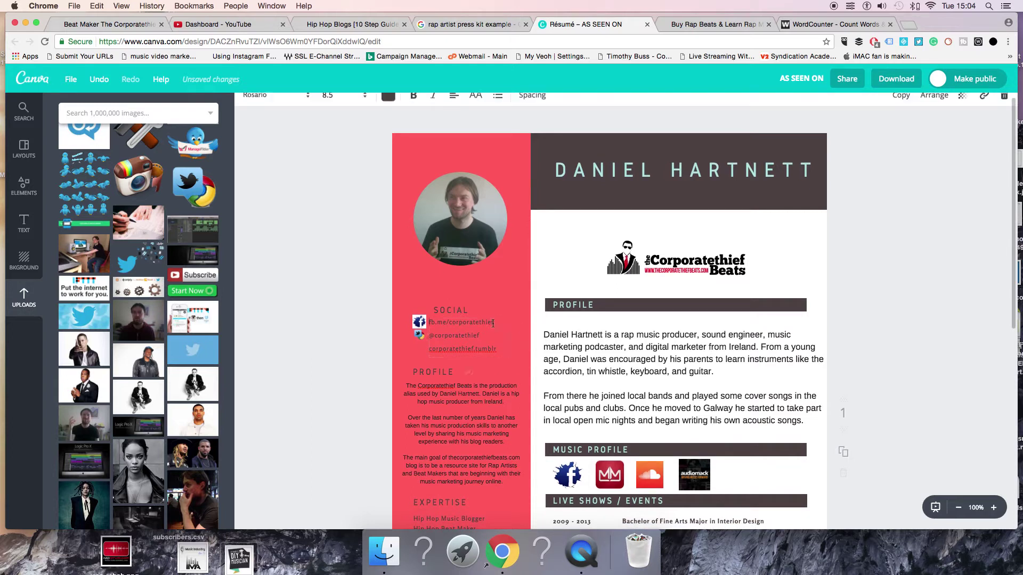
pyautogui.doubleClick(487, 324)
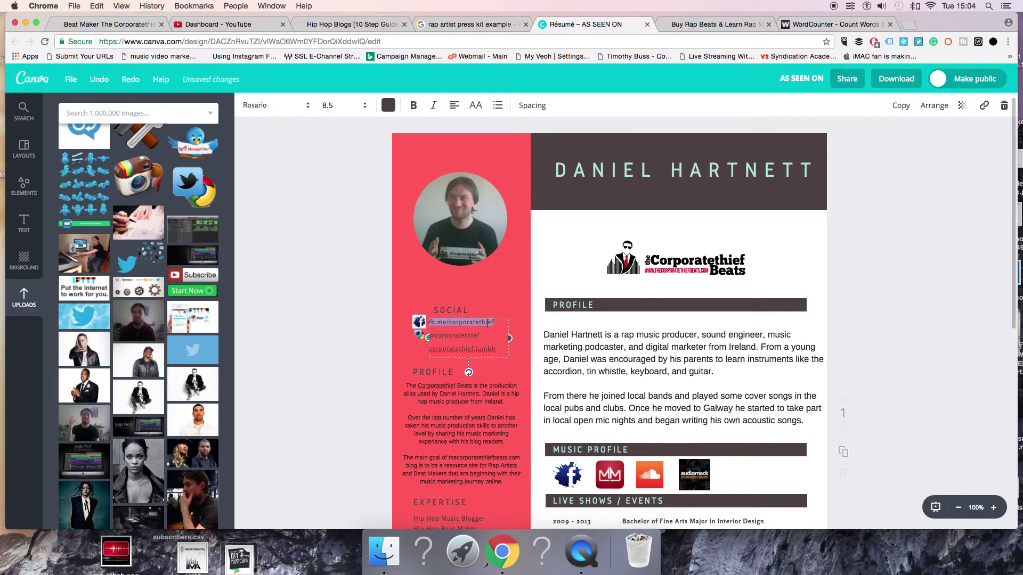
pyautogui.click(985, 105)
pyautogui.write('ht')
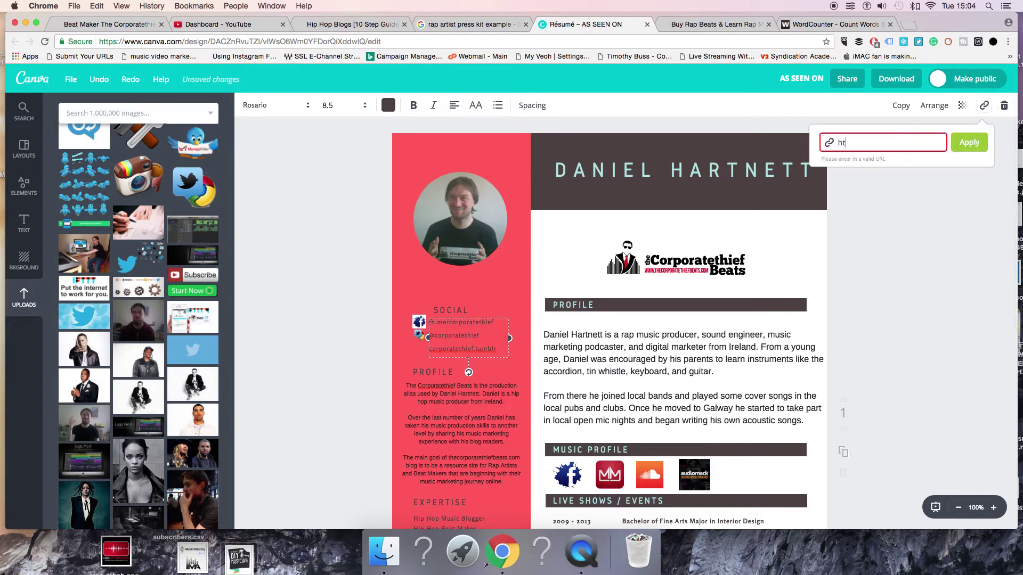
pyautogui.write('tps://www.facebook.c')
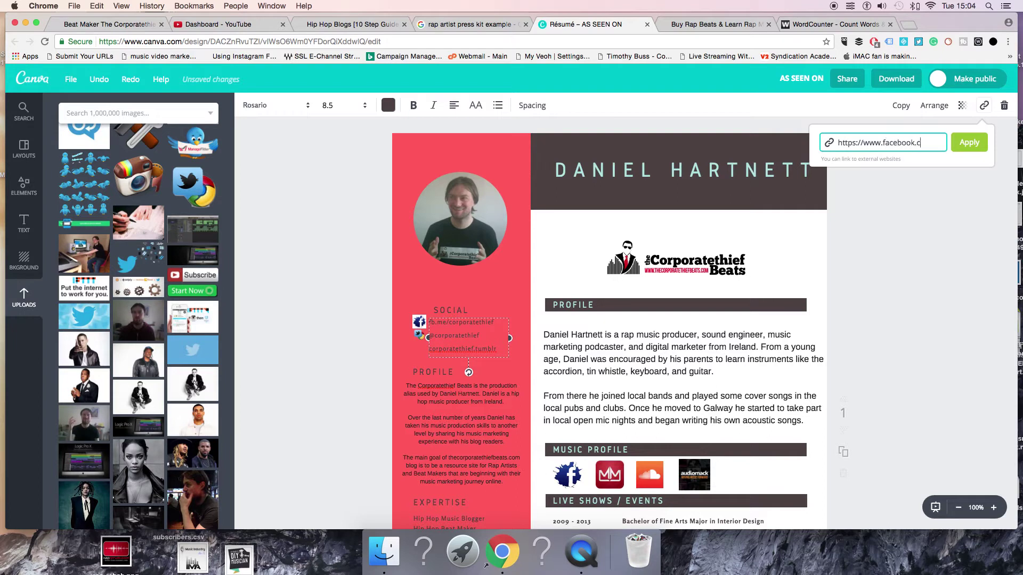
pyautogui.write('om/corporatethief')
pyautogui.click(966, 145)
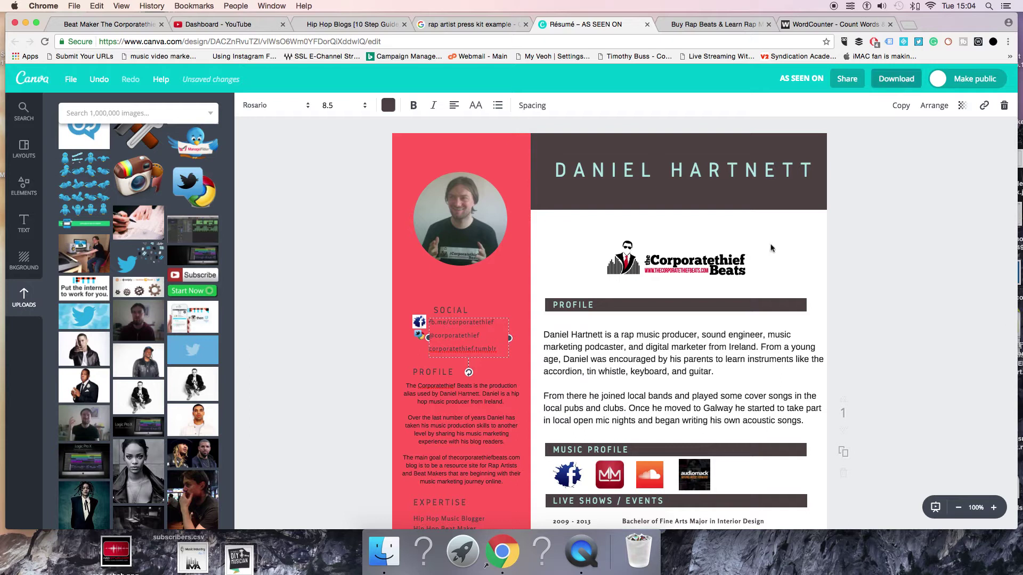
# Retitle the design as the producer's name plus 'The Corporatethief - Beat Maker'
pyautogui.click(578, 554)
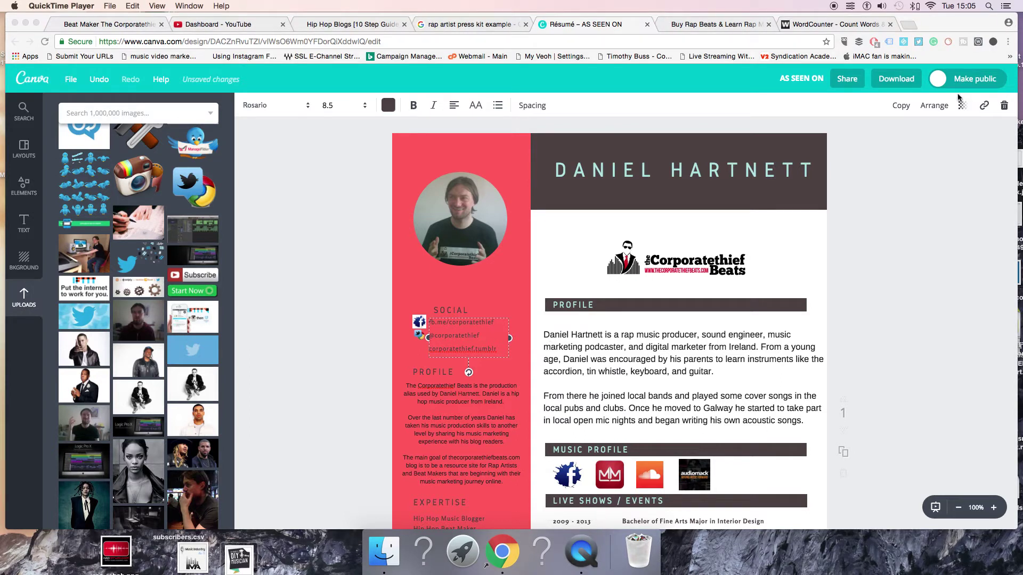
pyautogui.click(857, 111)
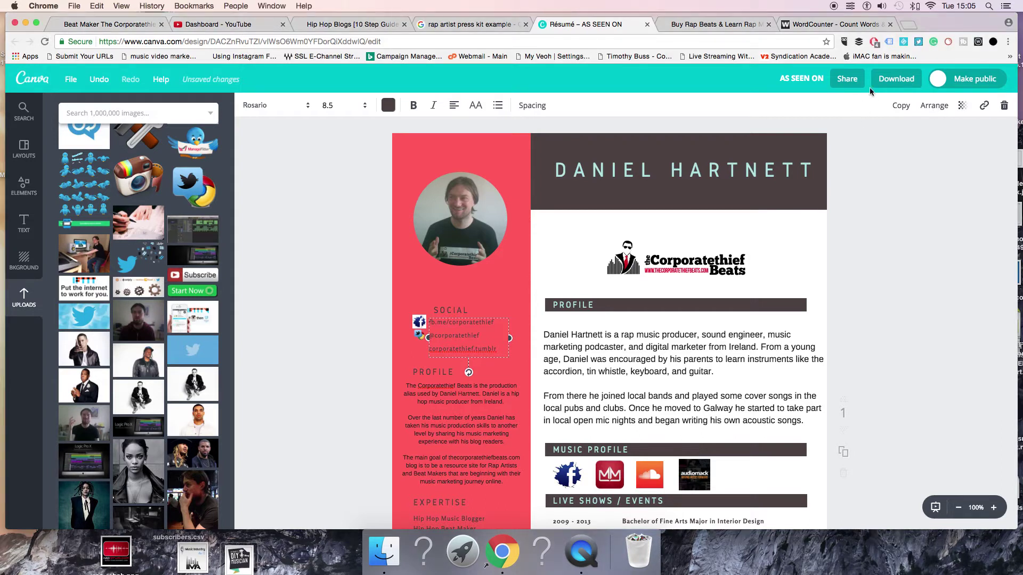
pyautogui.click(798, 79)
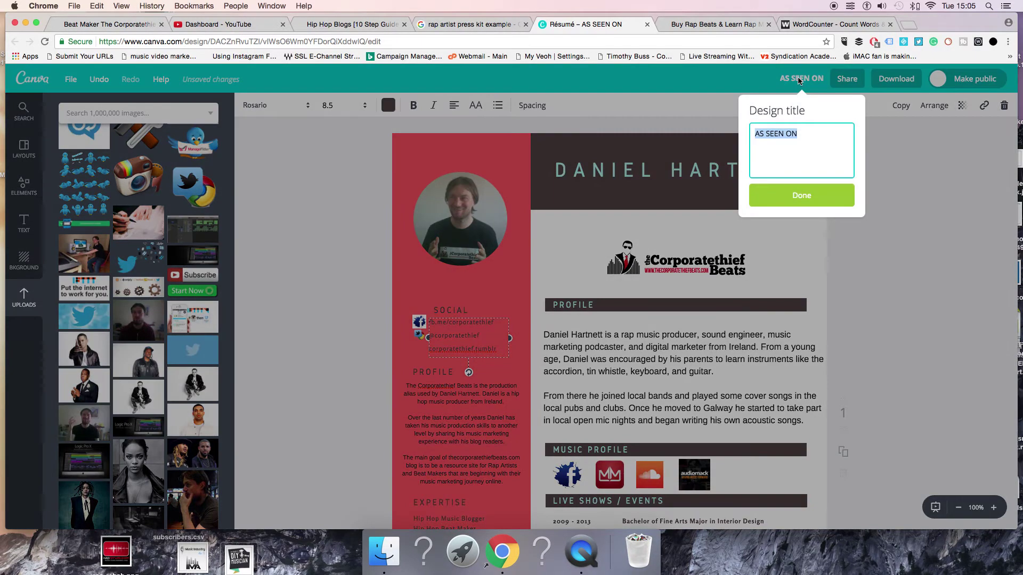
pyautogui.press('BackSpace')
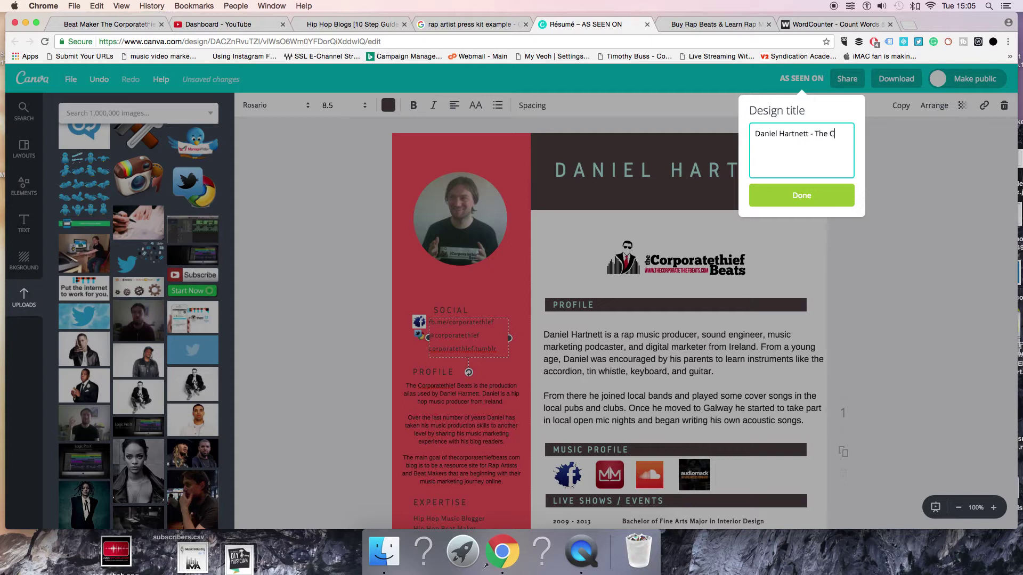
pyautogui.write('oratethief - Beat Maker')
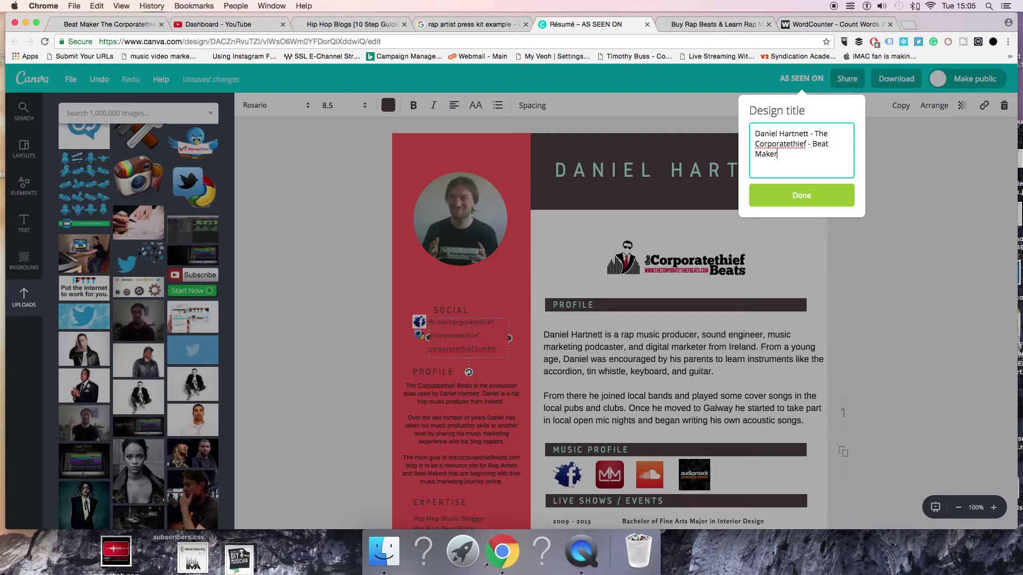
pyautogui.click(786, 196)
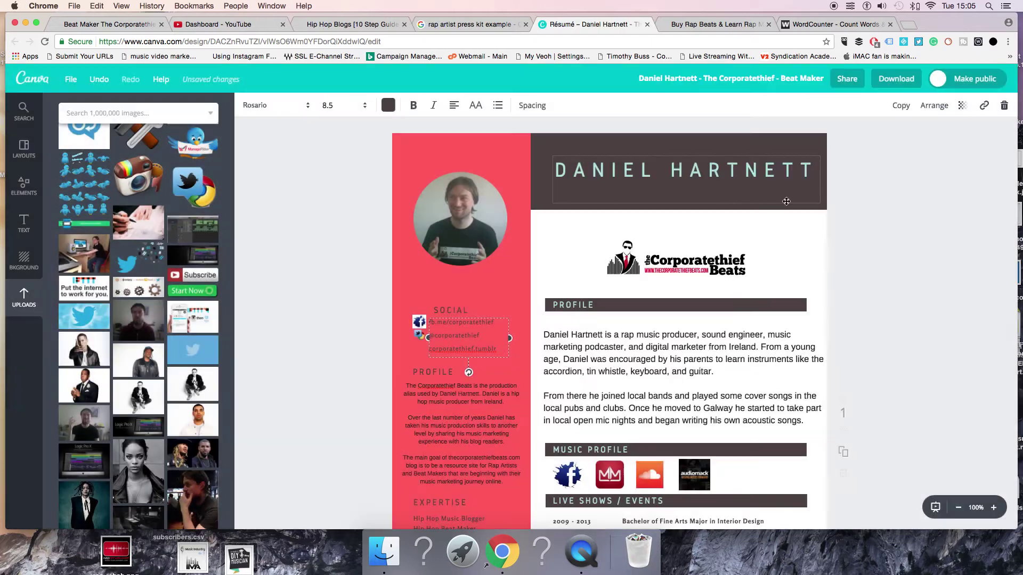
pyautogui.click(888, 89)
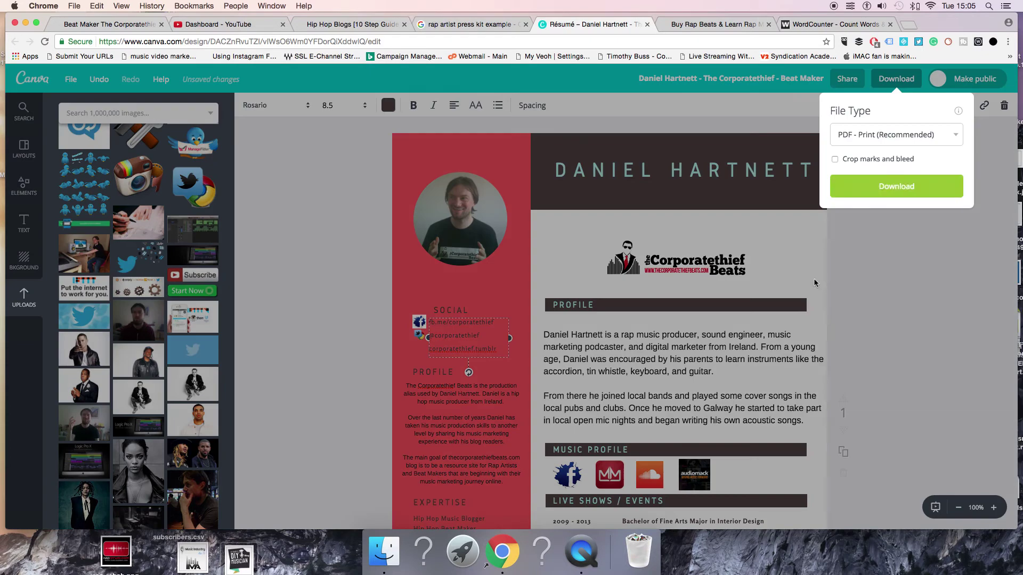
# Download the press kit as a PDF - Print file and copy it to the desktop
pyautogui.click(895, 184)
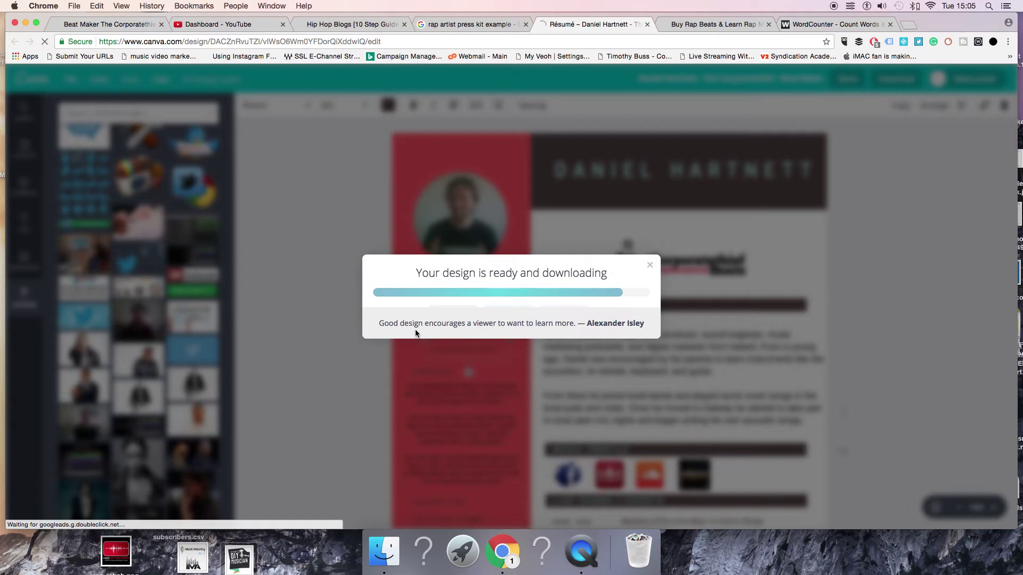
pyautogui.moveTo(21, 517); pyautogui.dragTo(32, 554)
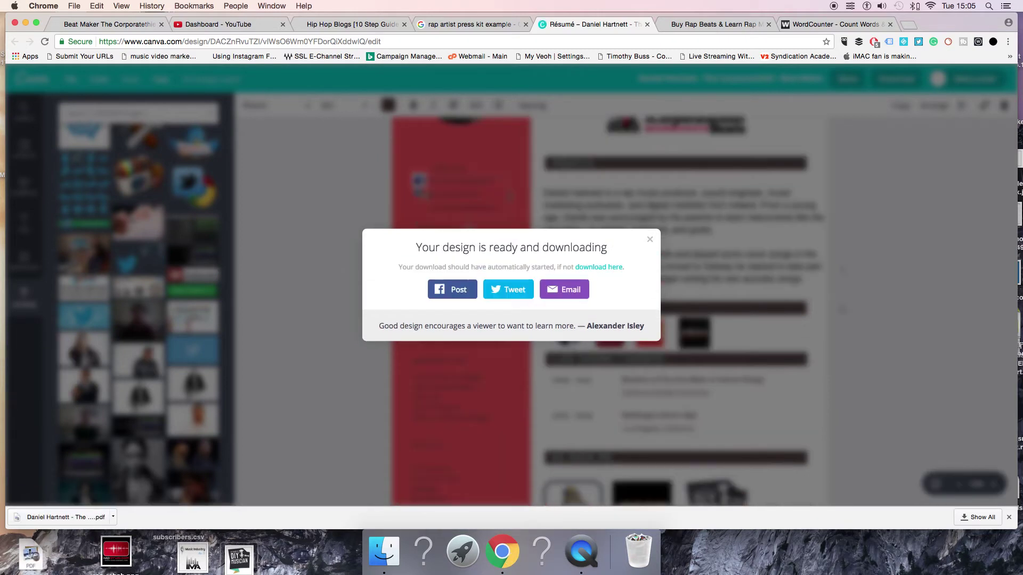
# Open the press-kit PDF in Preview, centre the window and scroll to the As Seen On logos
pyautogui.doubleClick(31, 556)
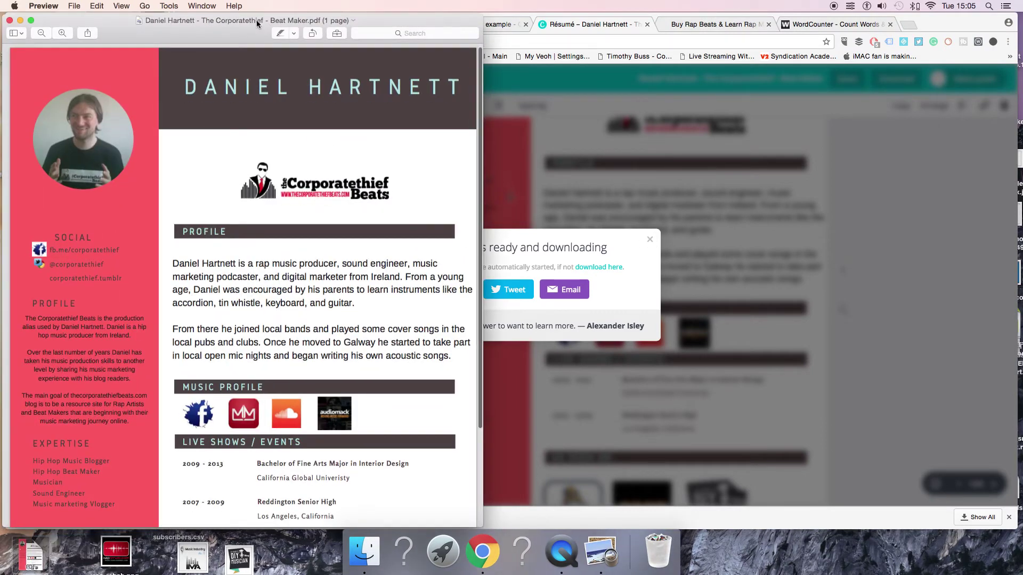
pyautogui.moveTo(256, 21); pyautogui.dragTo(491, 18)
pyautogui.scroll(-5, 459, 245)
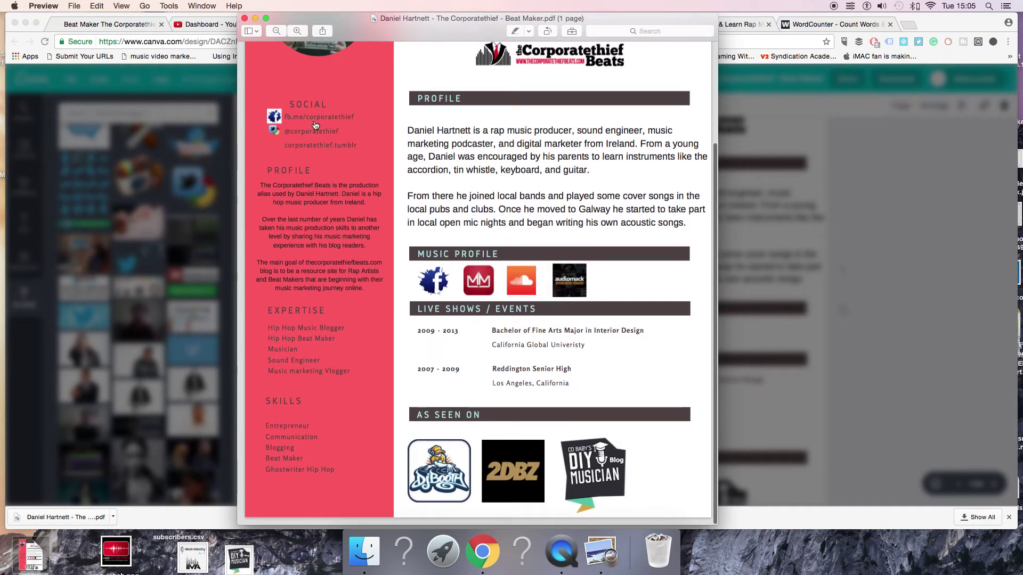
# Confirm the PDF's fb.me link opens the Facebook page, then close that tab
pyautogui.click(331, 116)
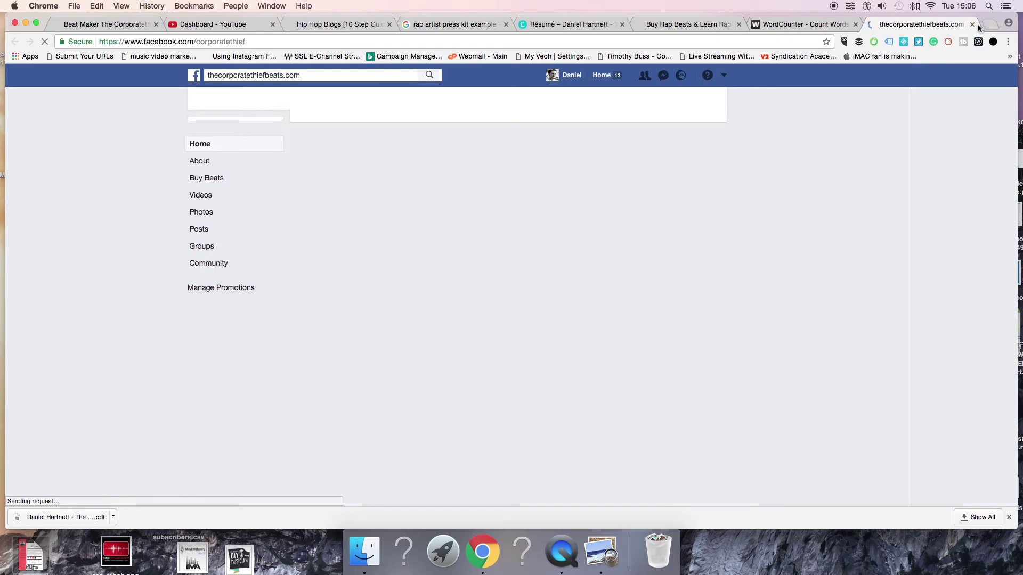
pyautogui.press('super+w')
pyautogui.click(26, 22)
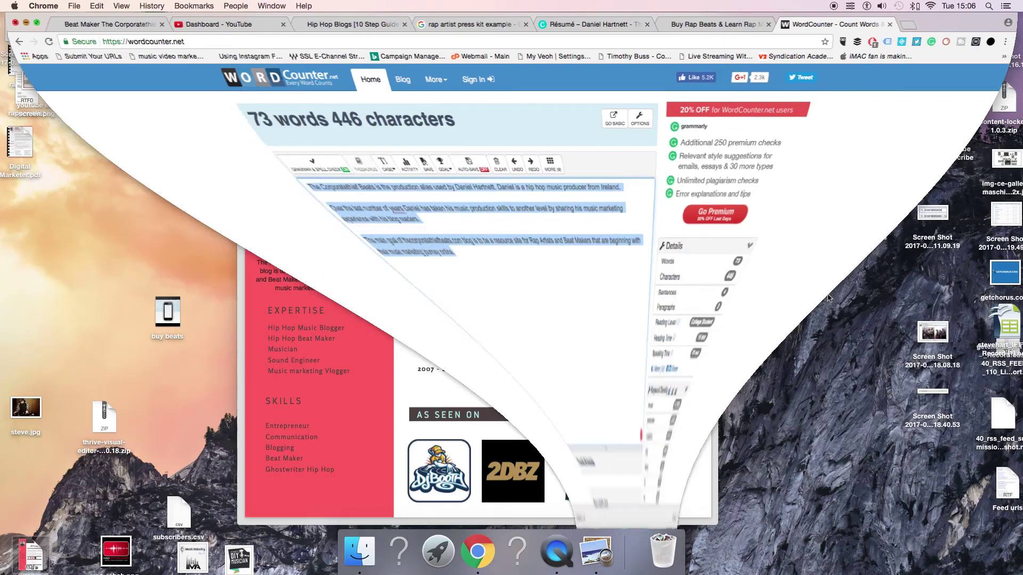
# Confirm the PDF's logo link opens the Corporatethief Beats website, then close the WordCounter and duplicate tabs
pyautogui.scroll(2, 504, 148)
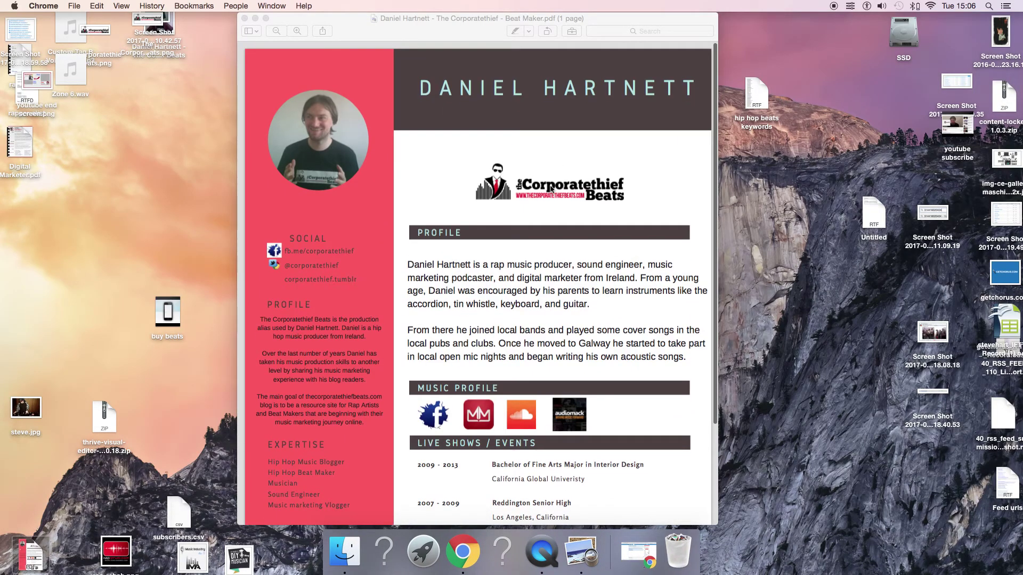
pyautogui.click(477, 193)
pyautogui.click(542, 190)
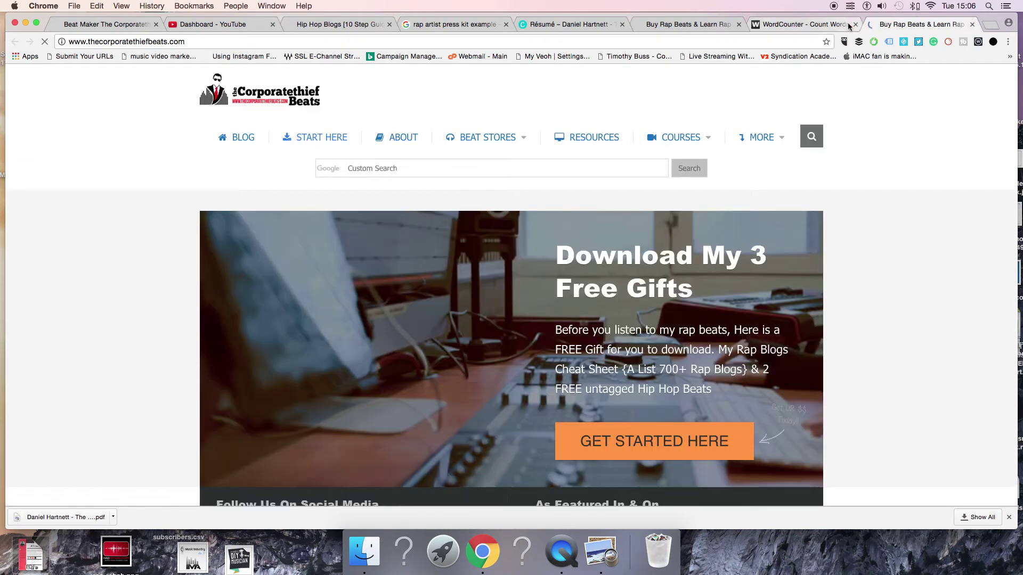
pyautogui.click(849, 26)
pyautogui.click(856, 24)
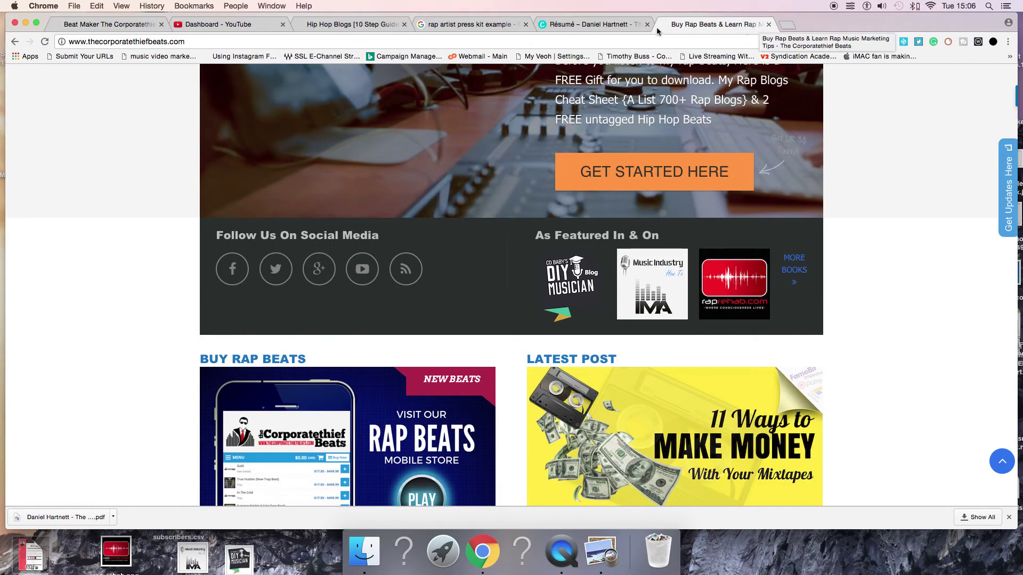
pyautogui.click(791, 27)
# Load Fiverr and try a first search for 'press', then close the stray redirect and Fiverr tabs
pyautogui.write('fiverr.com')
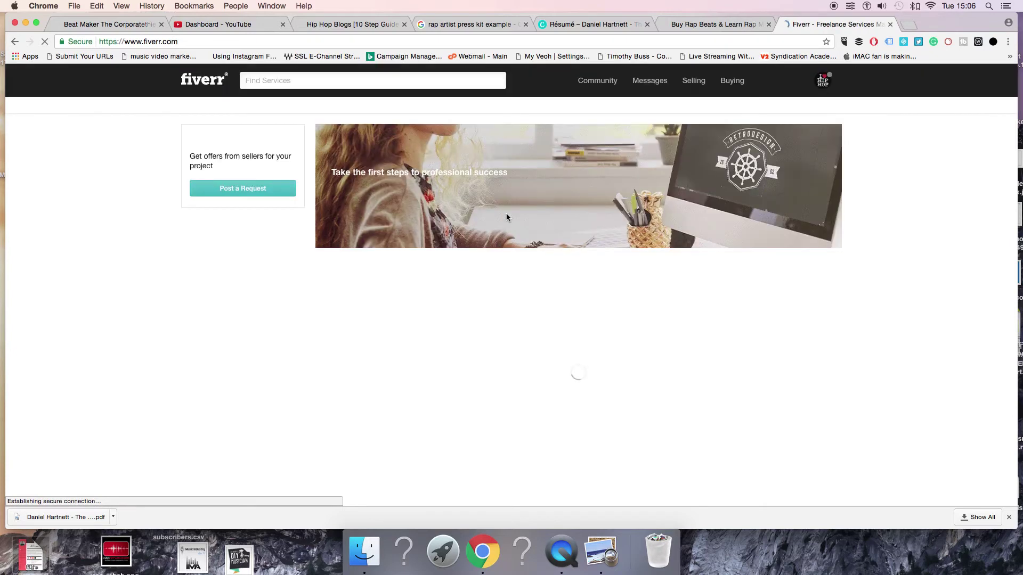
pyautogui.click(293, 78)
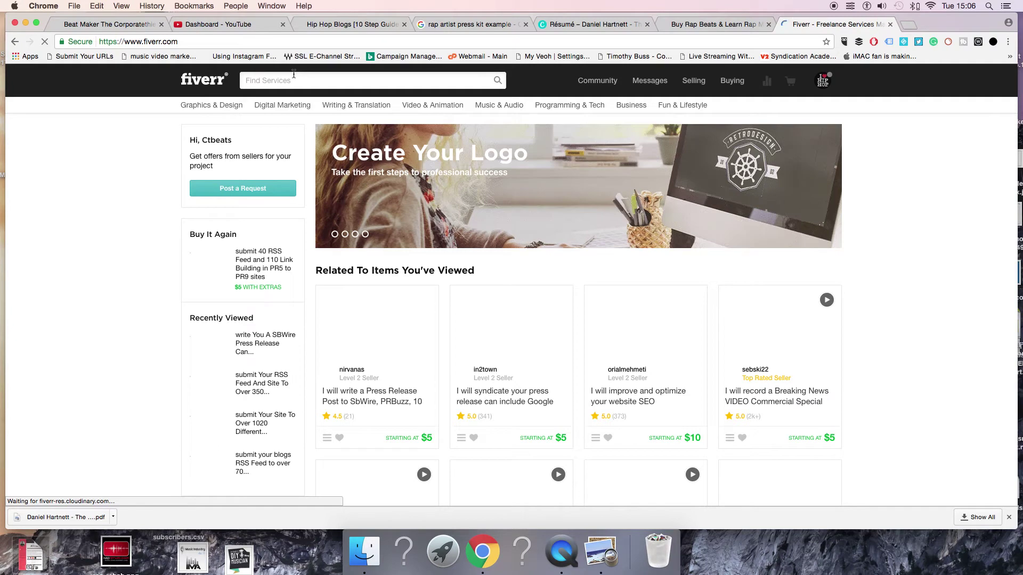
pyautogui.click(289, 79)
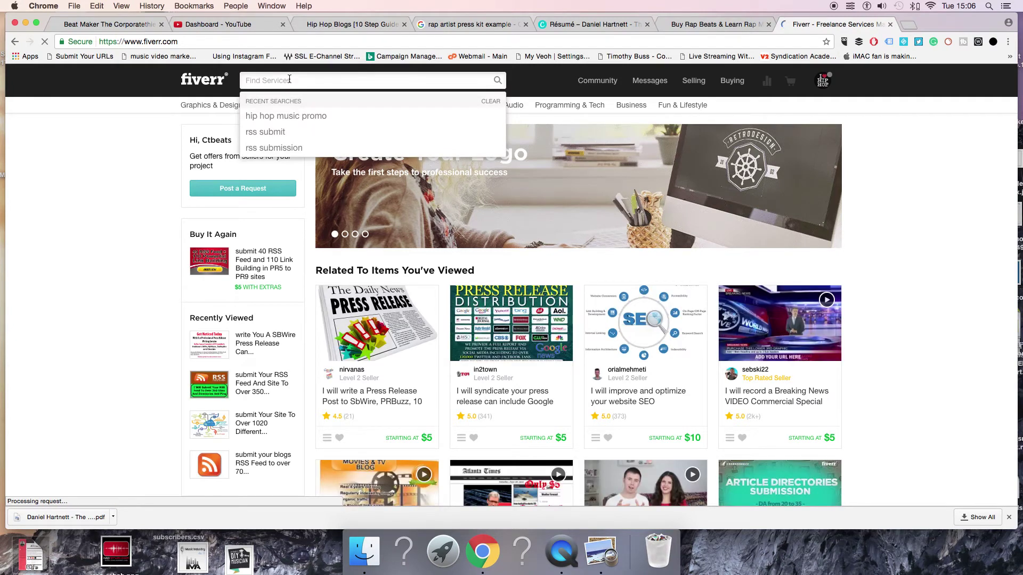
pyautogui.write('presskit')
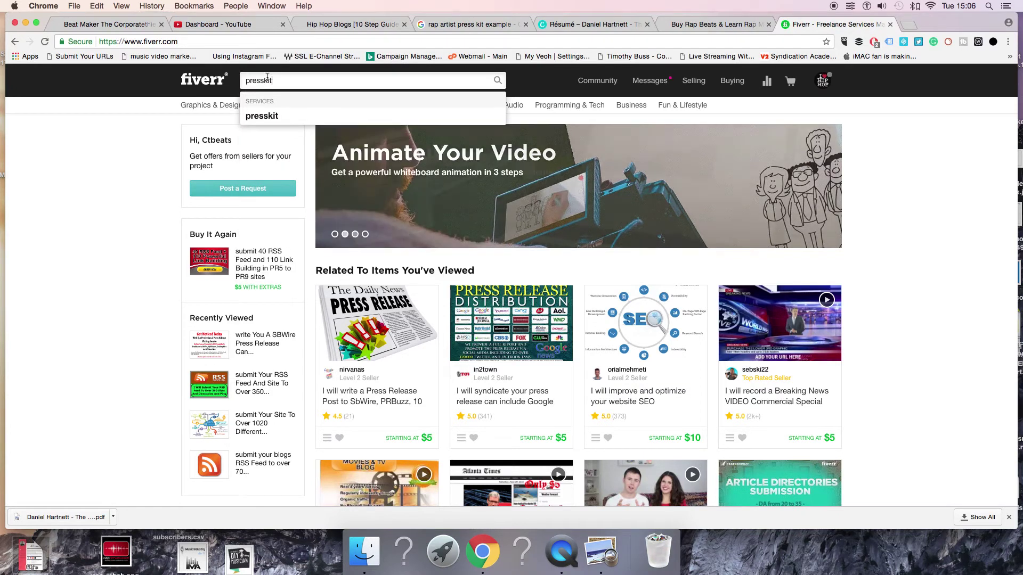
pyautogui.press('Return')
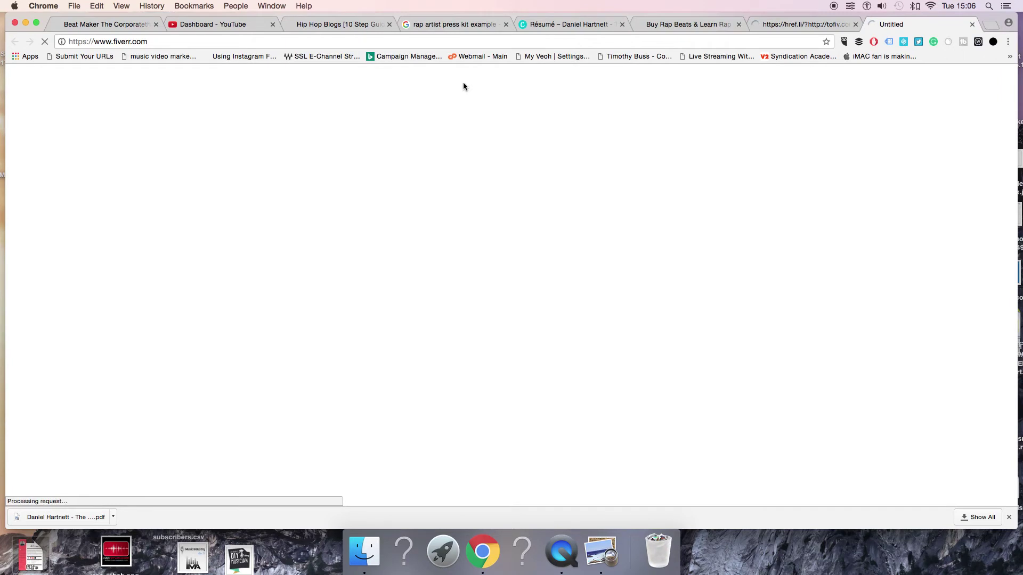
pyautogui.click(856, 25)
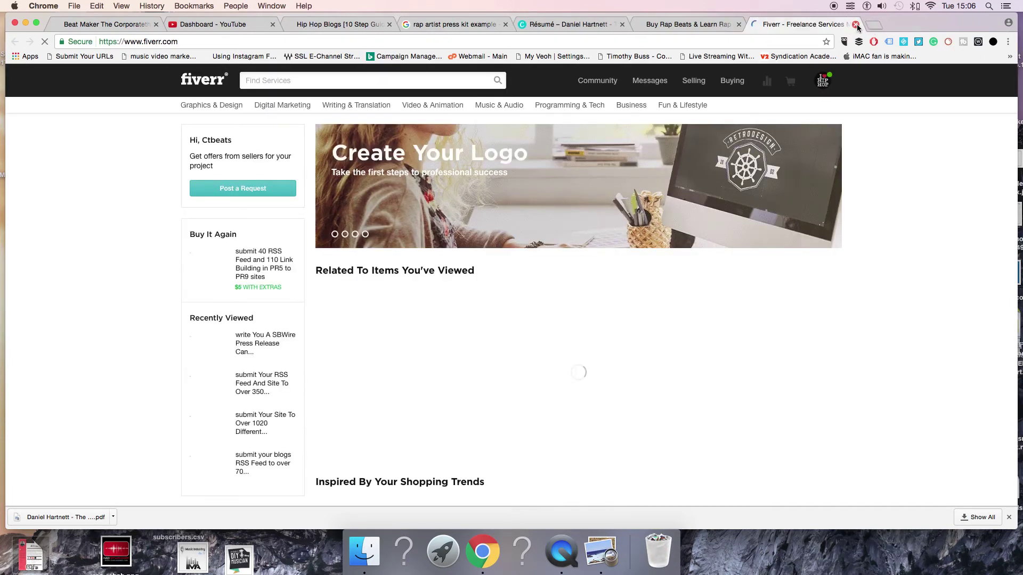
pyautogui.click(856, 25)
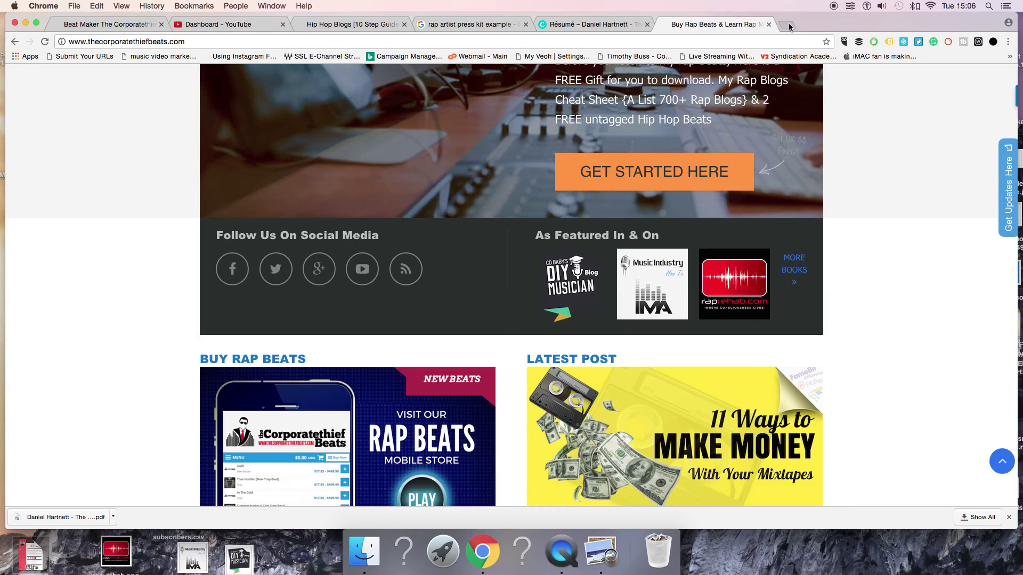
# Reload Fiverr, search 'press kit', and open the 'I will make media press kit' gig
pyautogui.press('super+t')
pyautogui.write('fiverr.com')
pyautogui.press('Return')
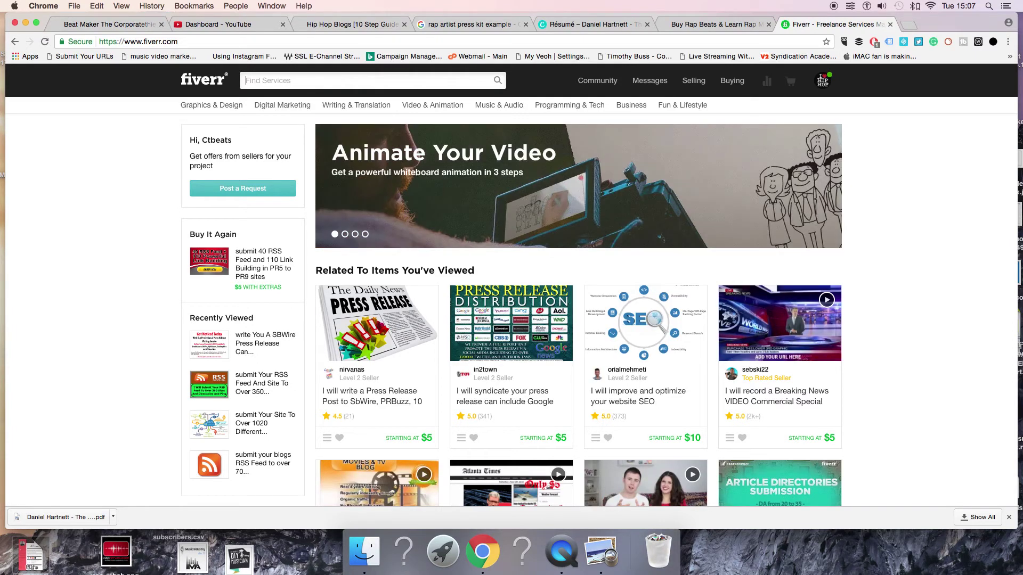
pyautogui.write('pr')
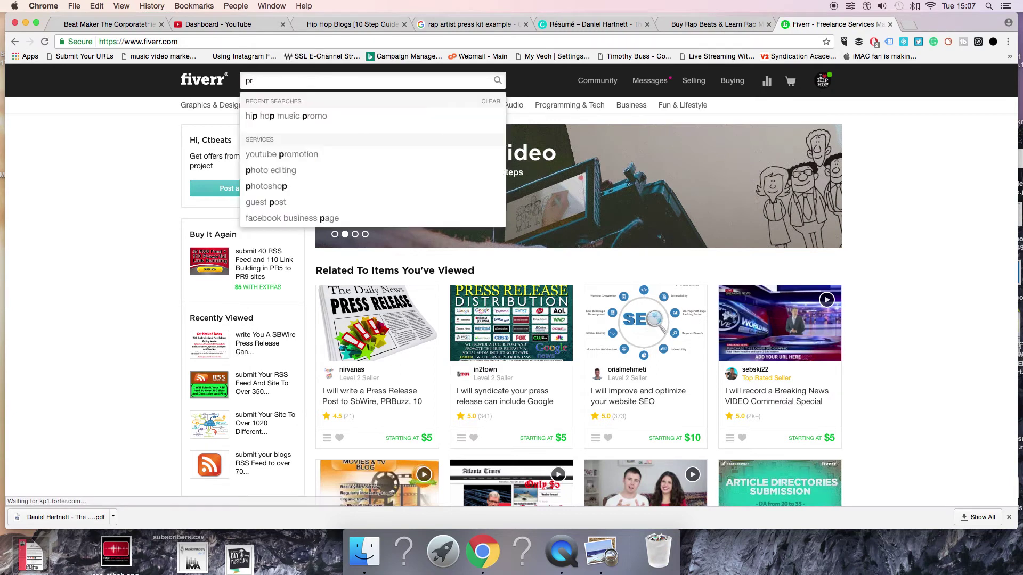
pyautogui.write('ess vi')
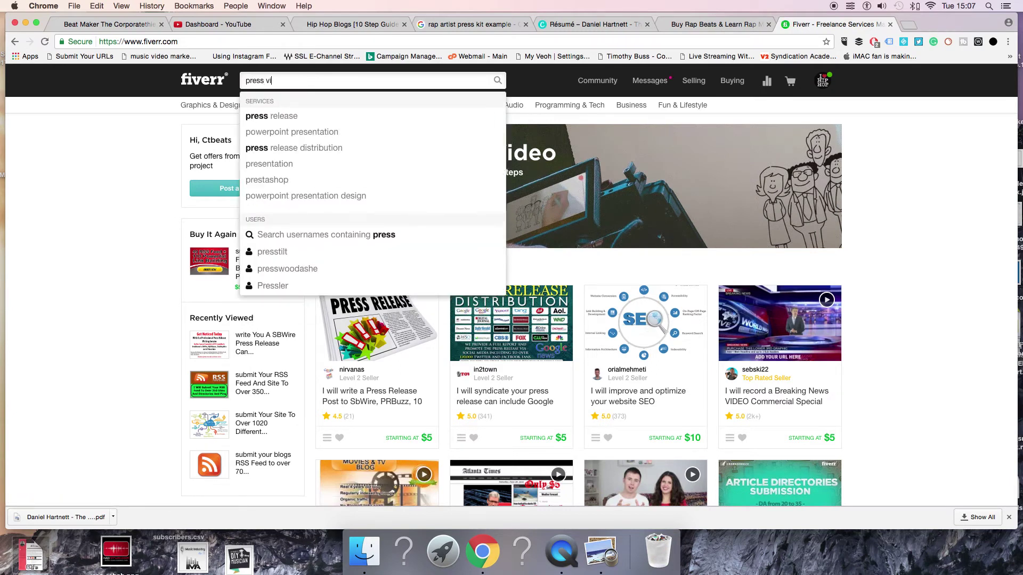
pyautogui.write('deo')
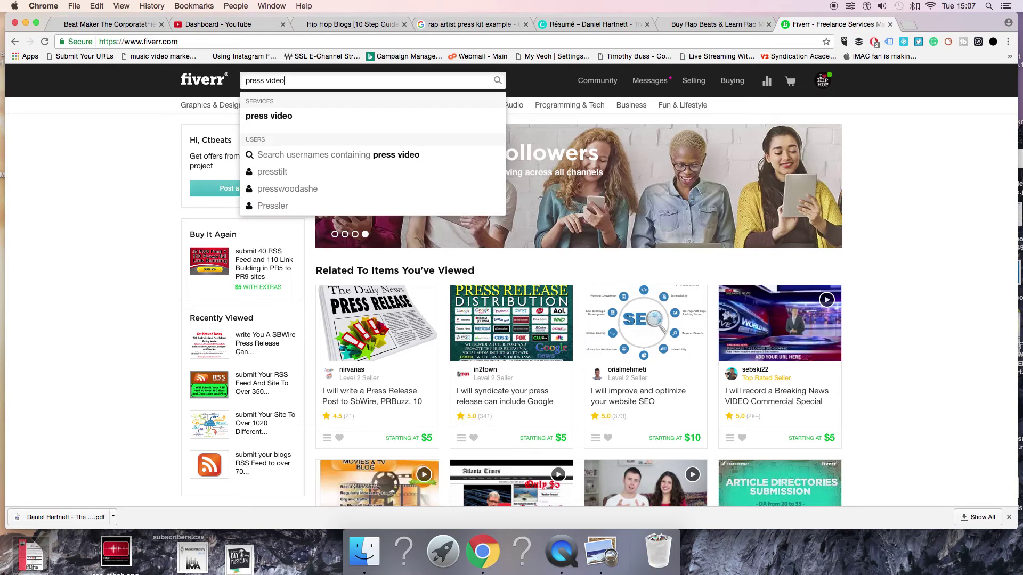
pyautogui.press('BackSpace')
pyautogui.press('BackSpace')
pyautogui.press('BackSpace')
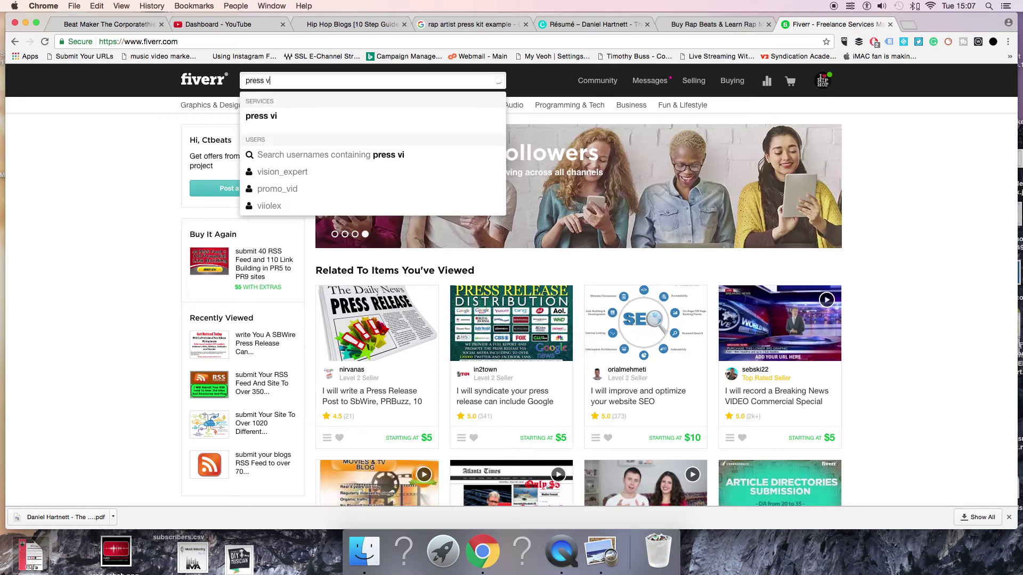
pyautogui.press('BackSpace')
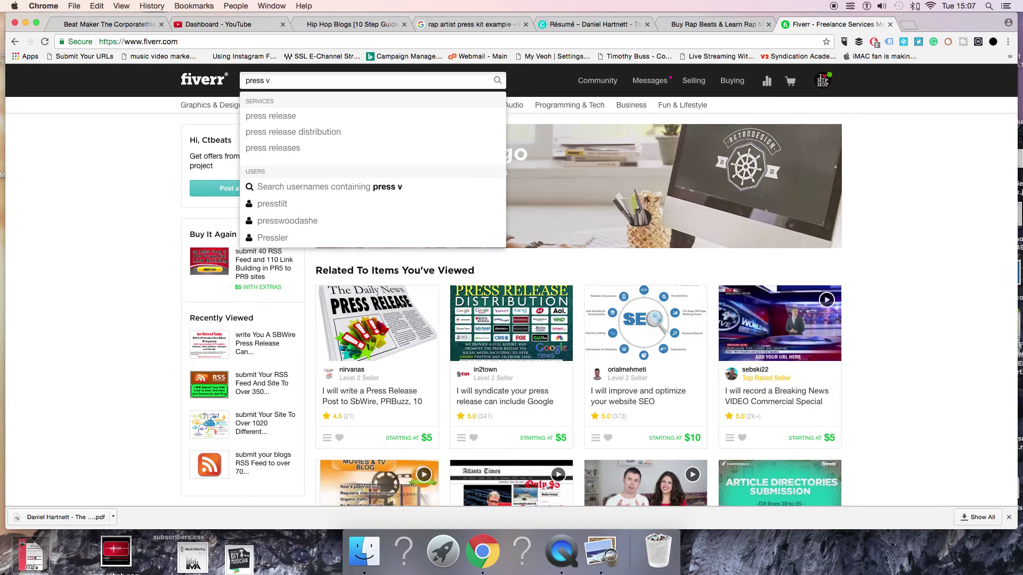
pyautogui.press('BackSpace')
pyautogui.write('kit')
pyautogui.press('Return')
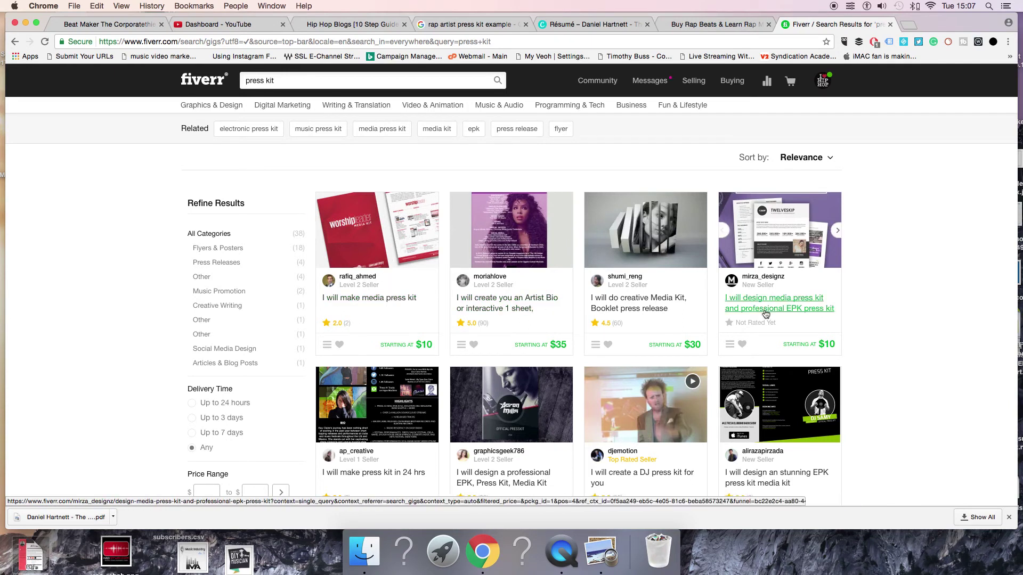
pyautogui.click(370, 301)
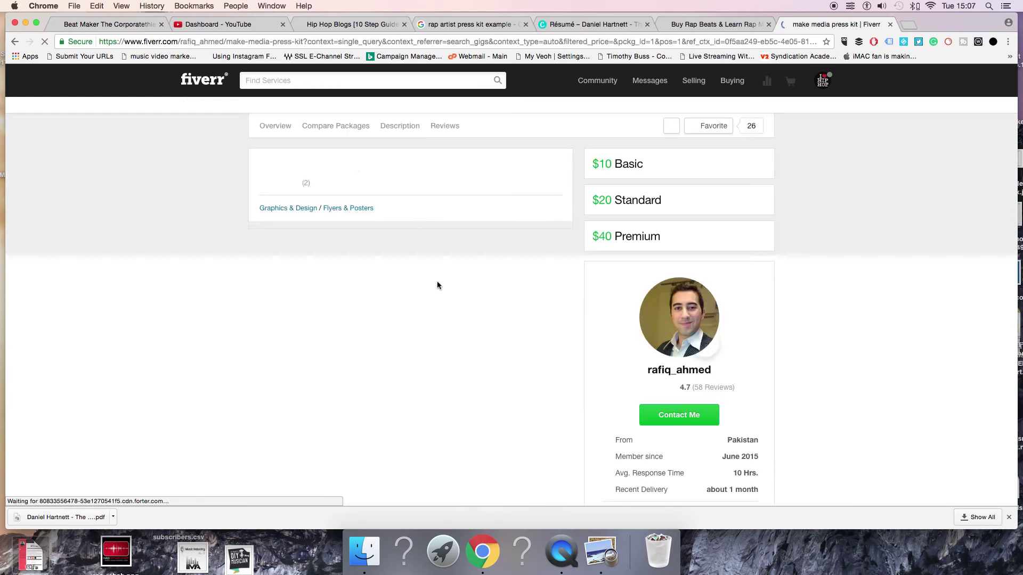
pyautogui.scroll(-3, 511, 305)
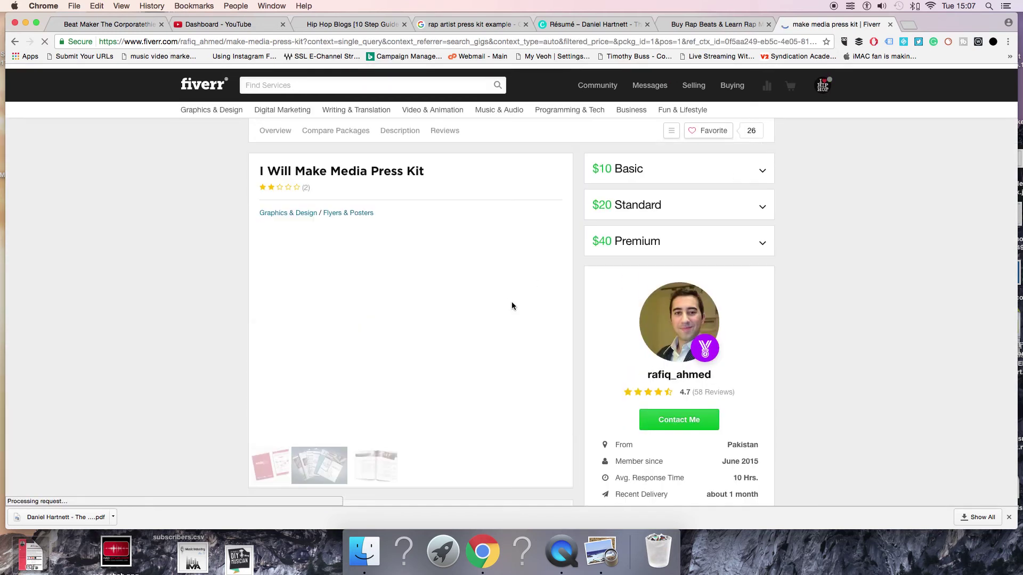
pyautogui.scroll(-15, 606, 225)
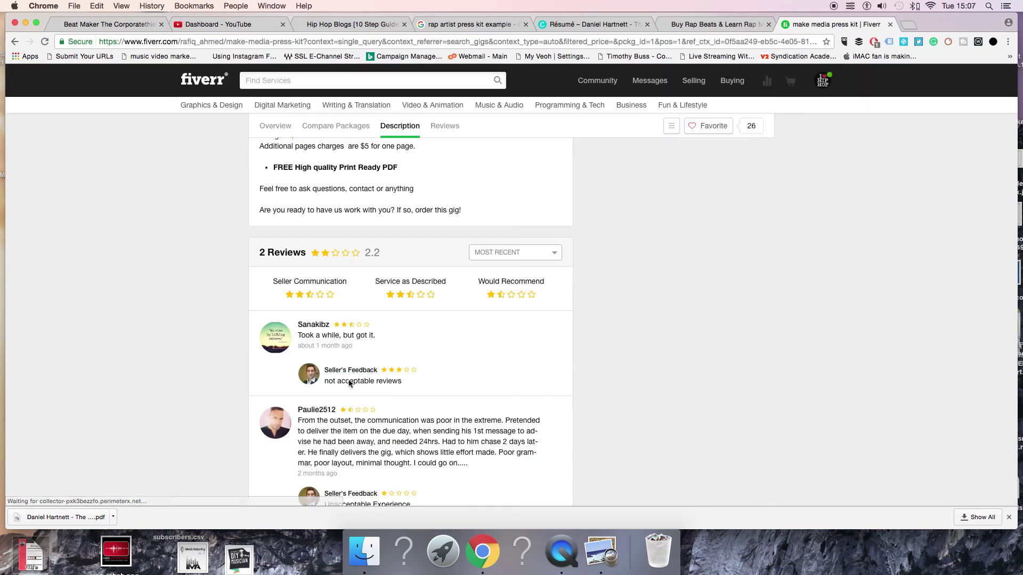
pyautogui.scroll(-2, 343, 385)
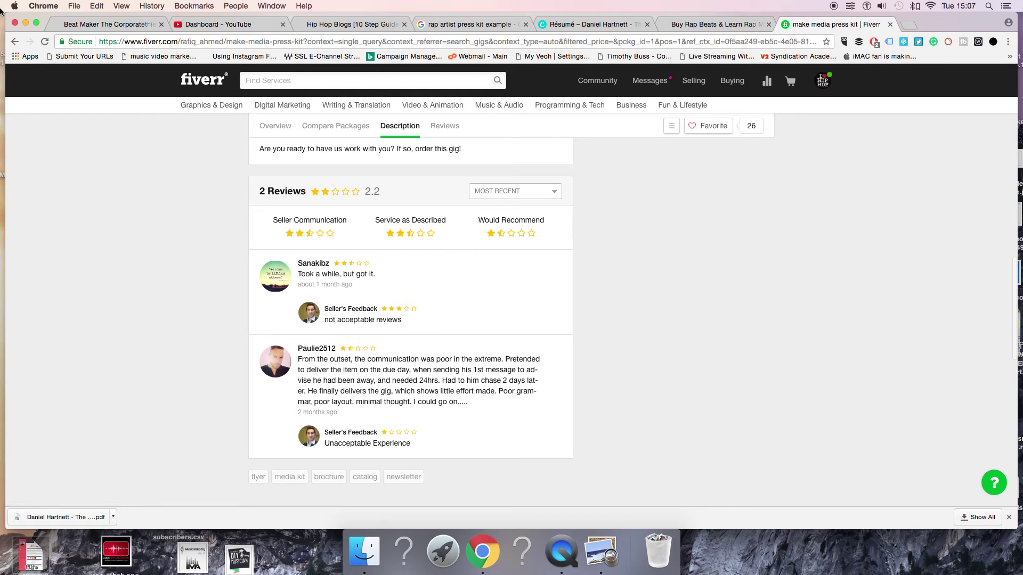
pyautogui.click(15, 41)
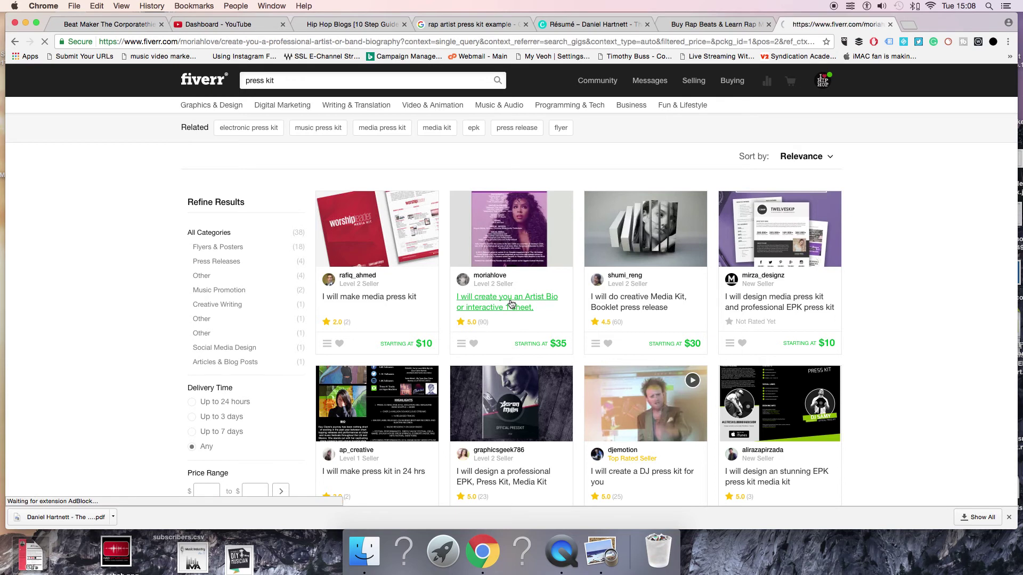
# Compare the artist bio gig's $35, $50 and $75 packages and reviews, then select the $50 Standard package
pyautogui.scroll(-6, 450, 304)
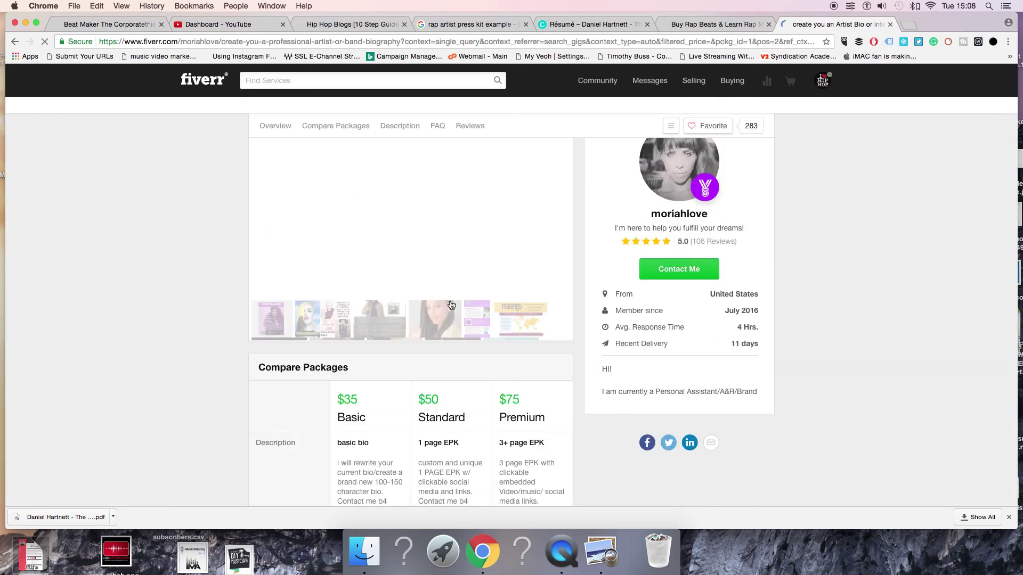
pyautogui.scroll(-5, 307, 297)
pyautogui.scroll(3, 320, 239)
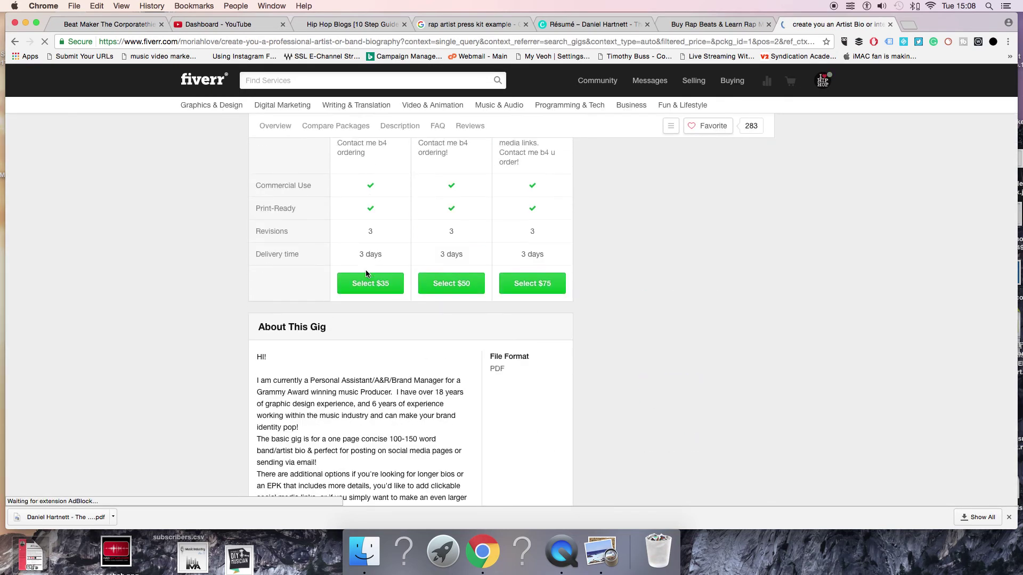
pyautogui.scroll(6, 430, 204)
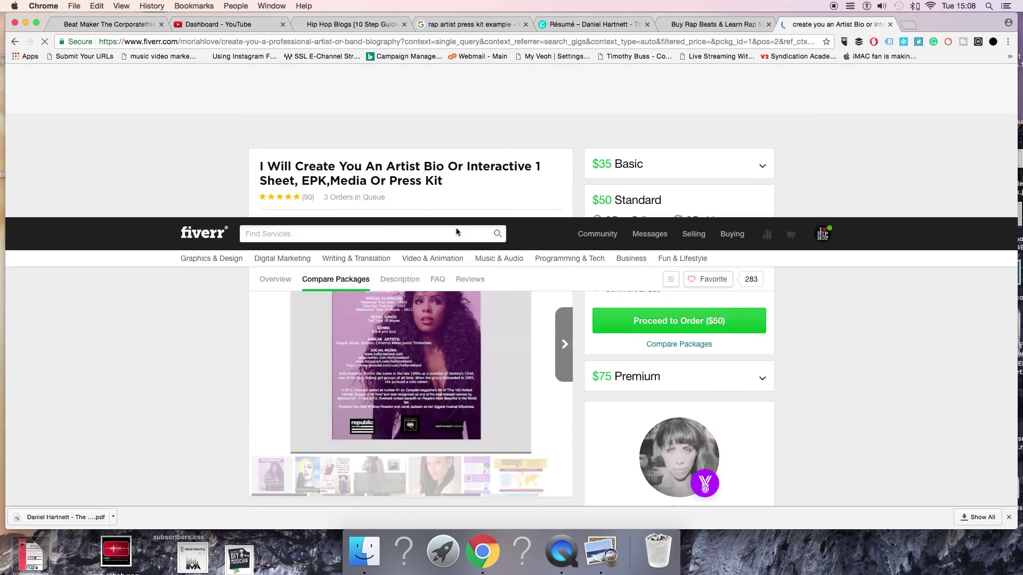
pyautogui.scroll(-3, 456, 227)
pyautogui.scroll(-10, 523, 266)
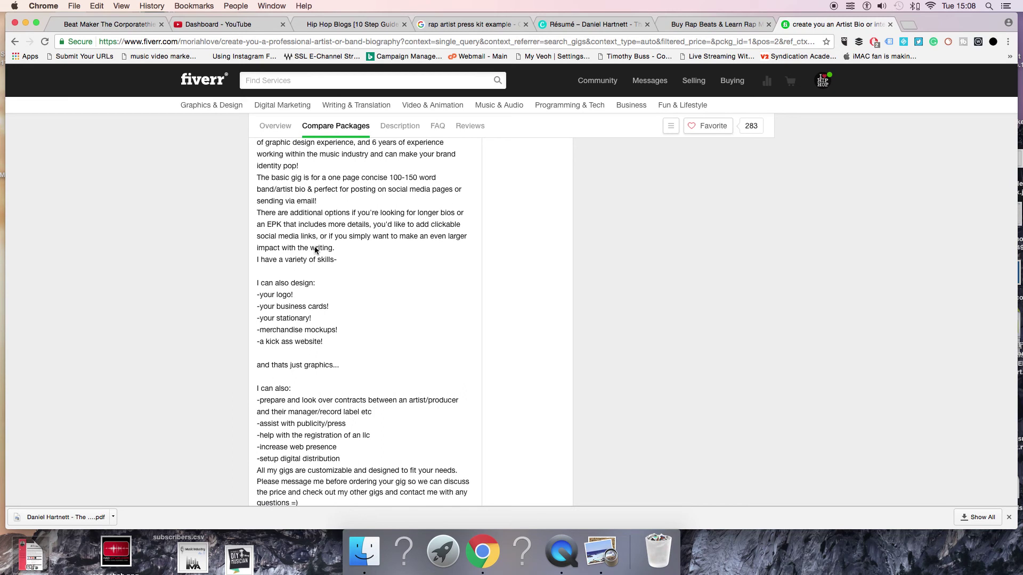
pyautogui.scroll(-2, 320, 453)
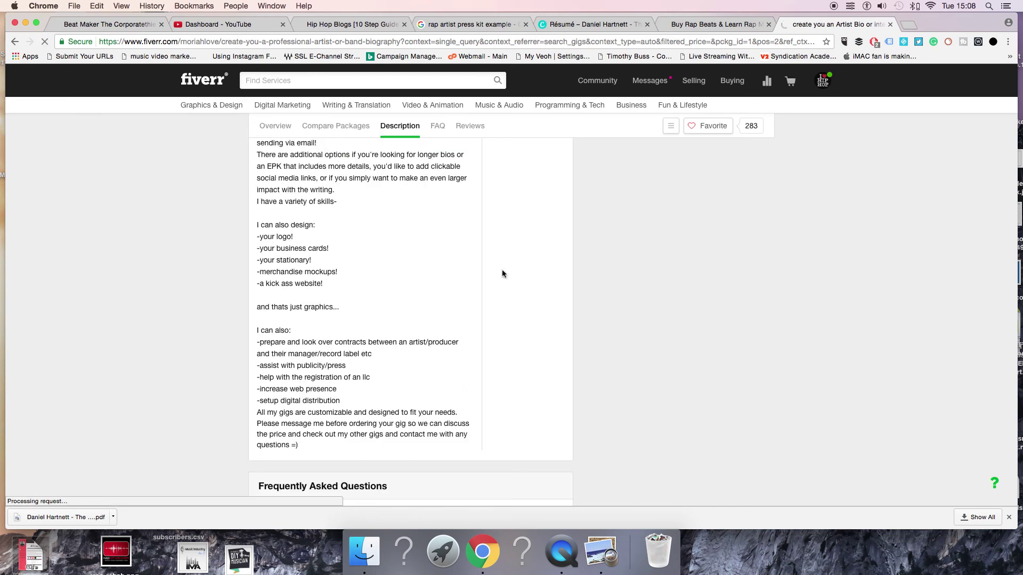
pyautogui.scroll(-15, 501, 270)
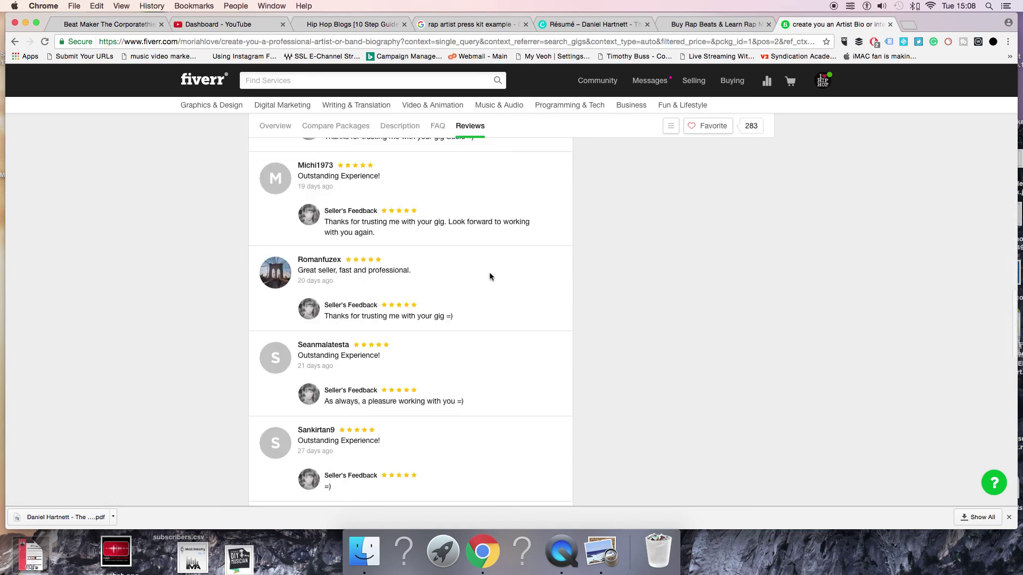
pyautogui.scroll(6, 447, 273)
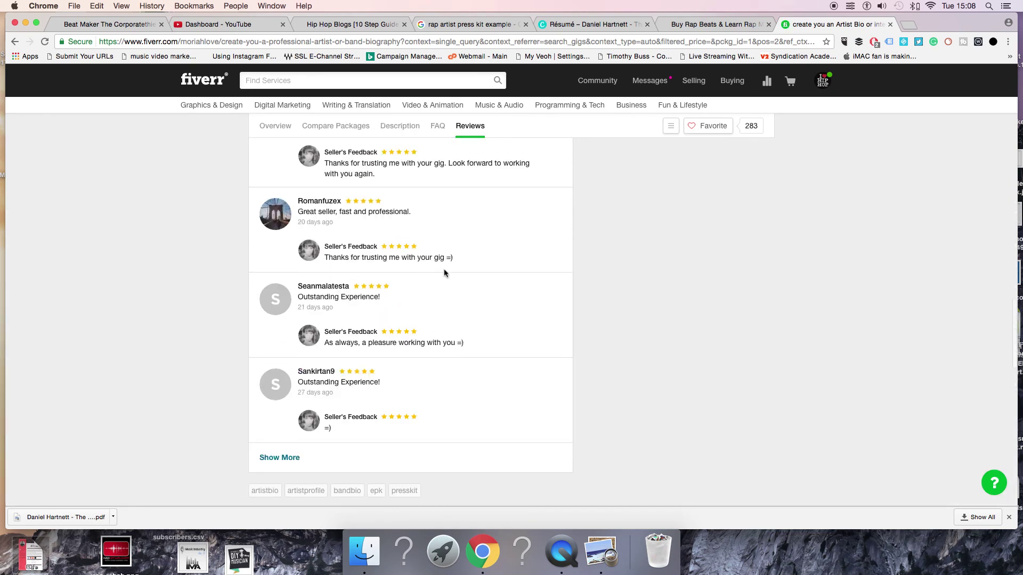
pyautogui.scroll(1, 445, 273)
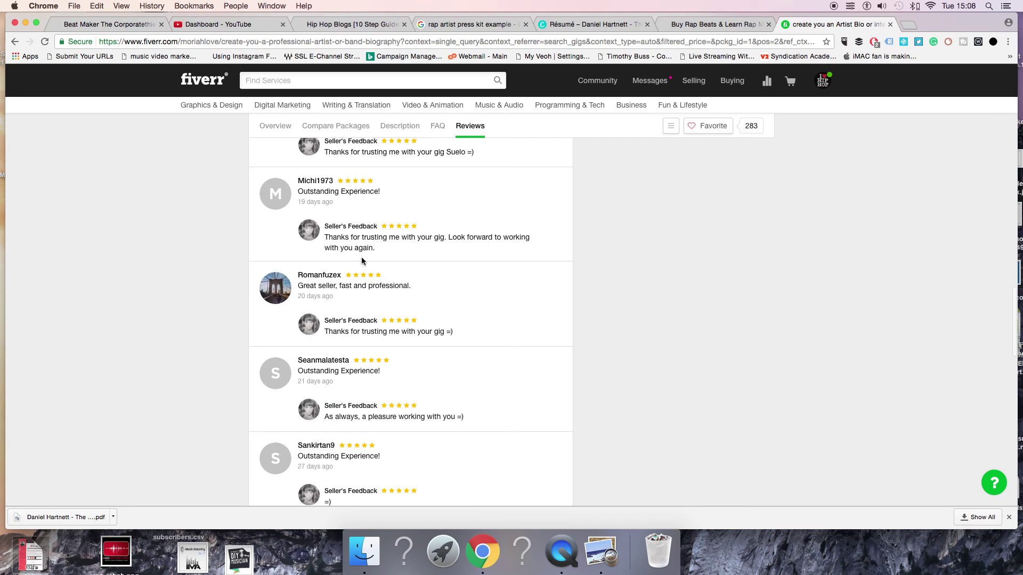
pyautogui.scroll(10, 400, 250)
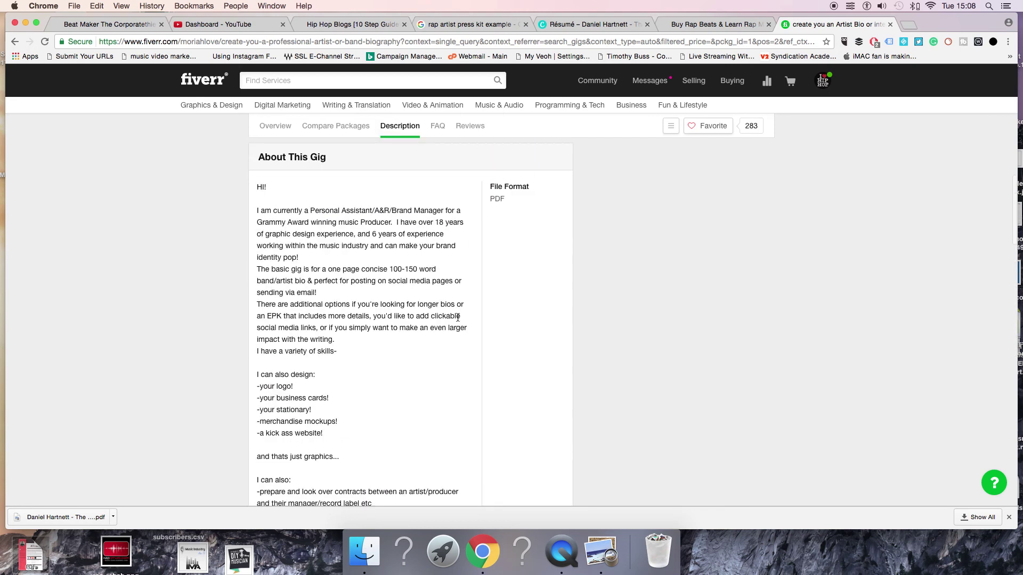
pyautogui.scroll(-10, 470, 275)
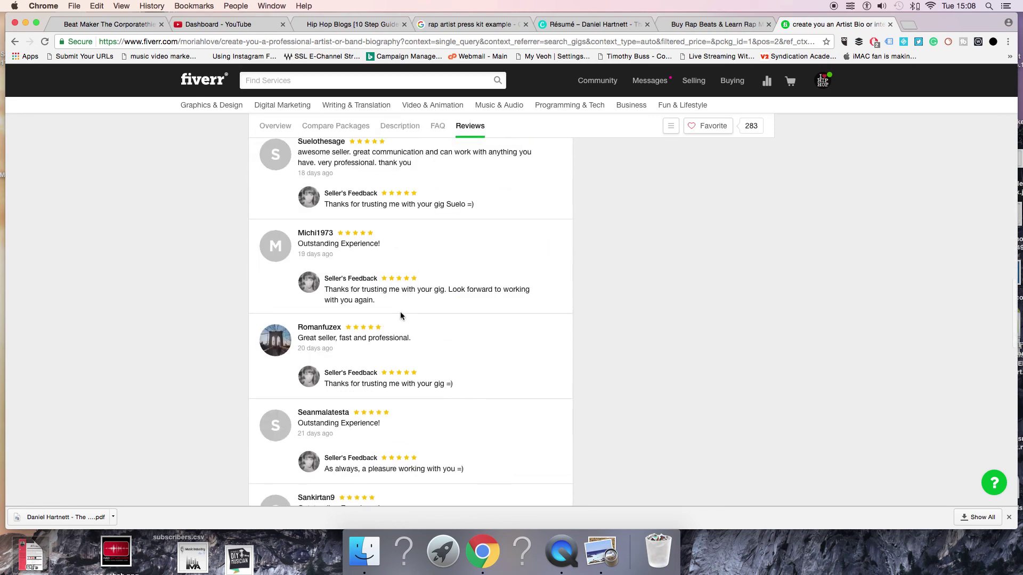
pyautogui.scroll(-3, 352, 379)
pyautogui.scroll(10, 417, 250)
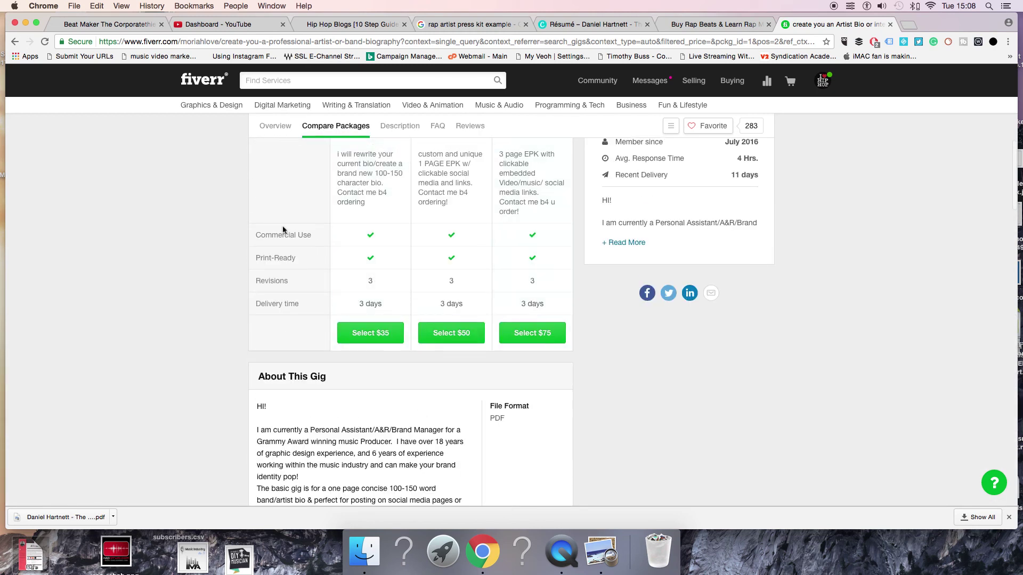
pyautogui.scroll(3, 283, 230)
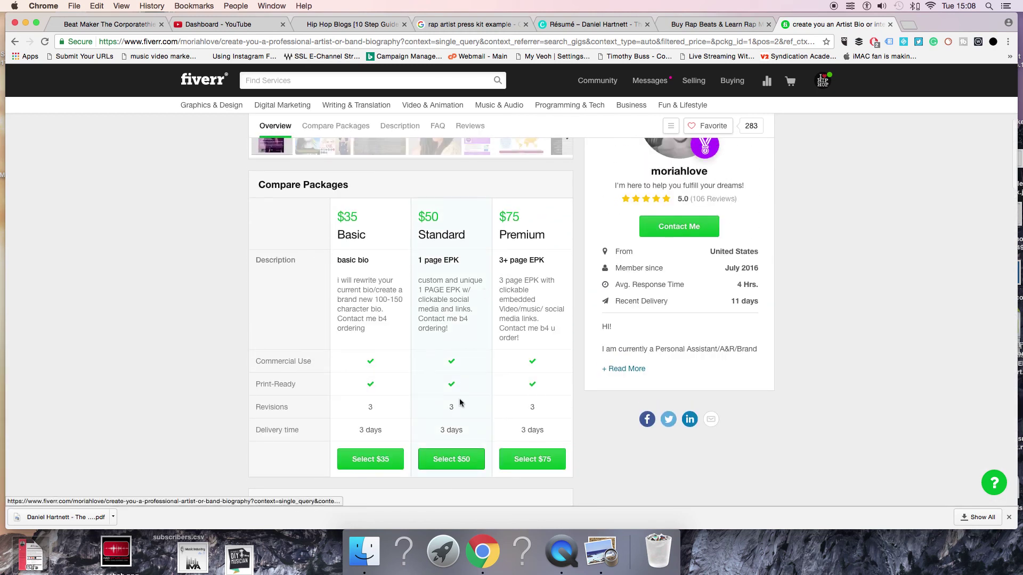
pyautogui.click(458, 461)
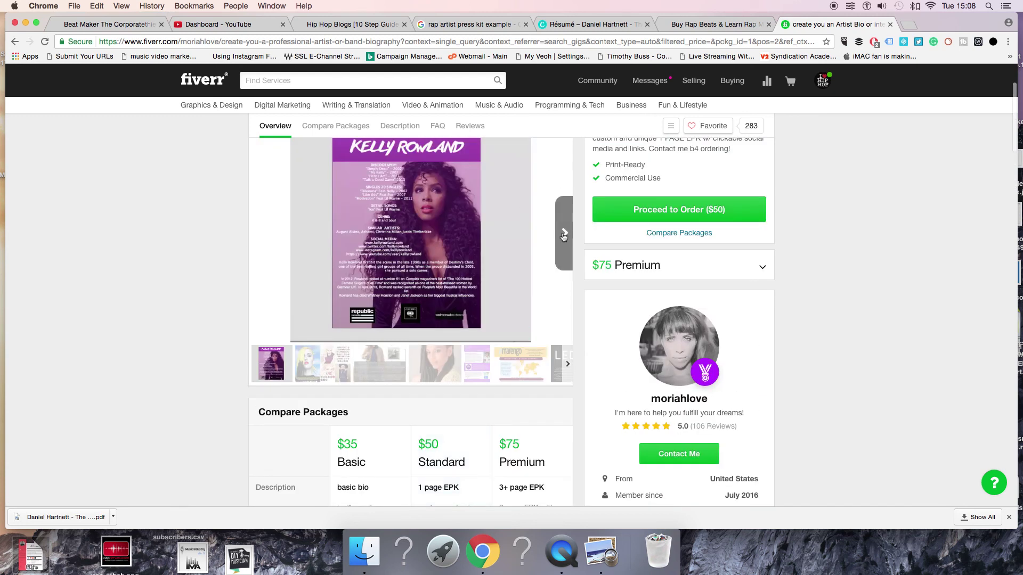
# Page through the gig's gallery of sample press kits
pyautogui.click(564, 233)
pyautogui.click(564, 235)
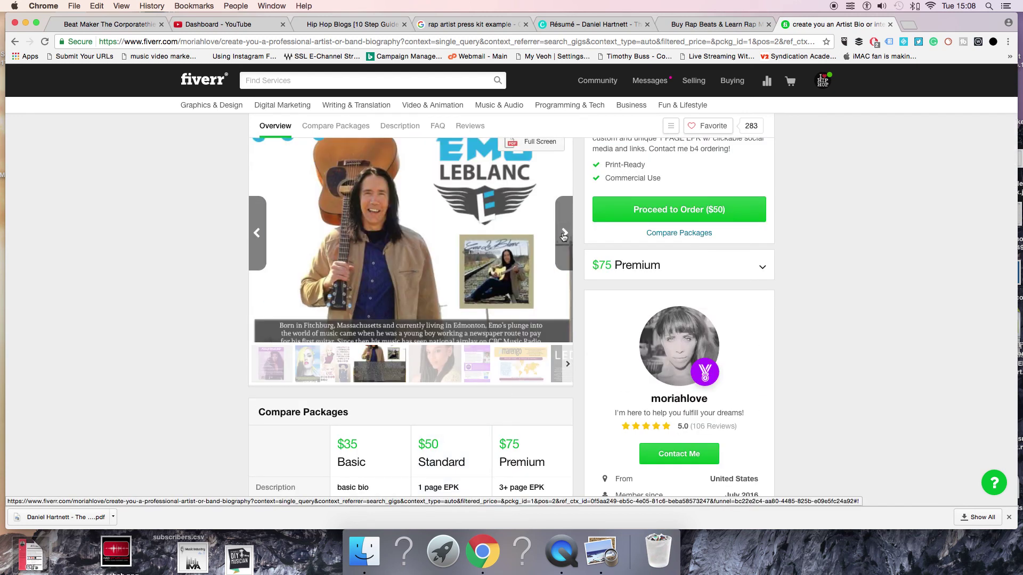
pyautogui.click(564, 235)
pyautogui.click(563, 234)
pyautogui.click(563, 234)
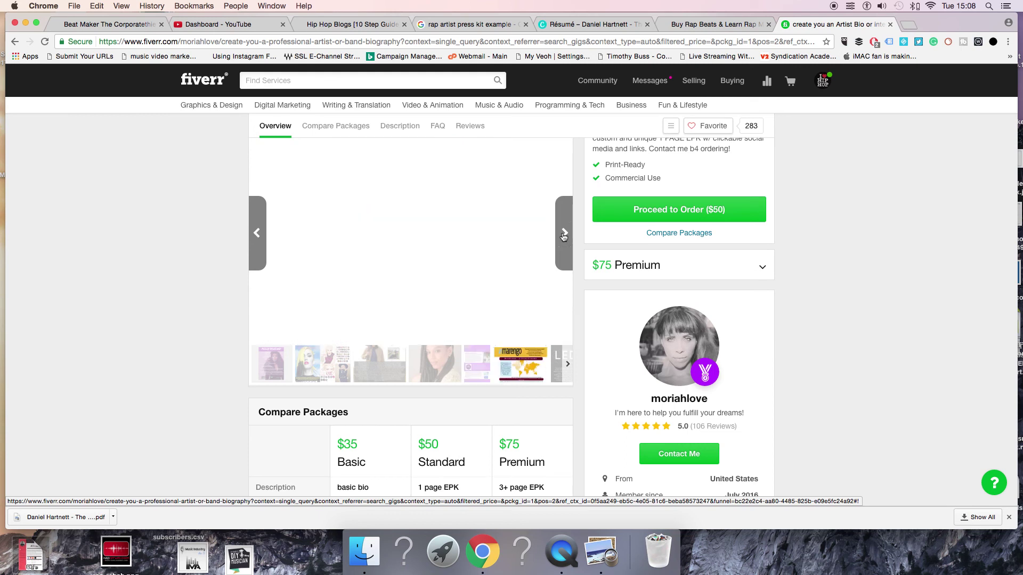
pyautogui.click(563, 235)
pyautogui.click(564, 234)
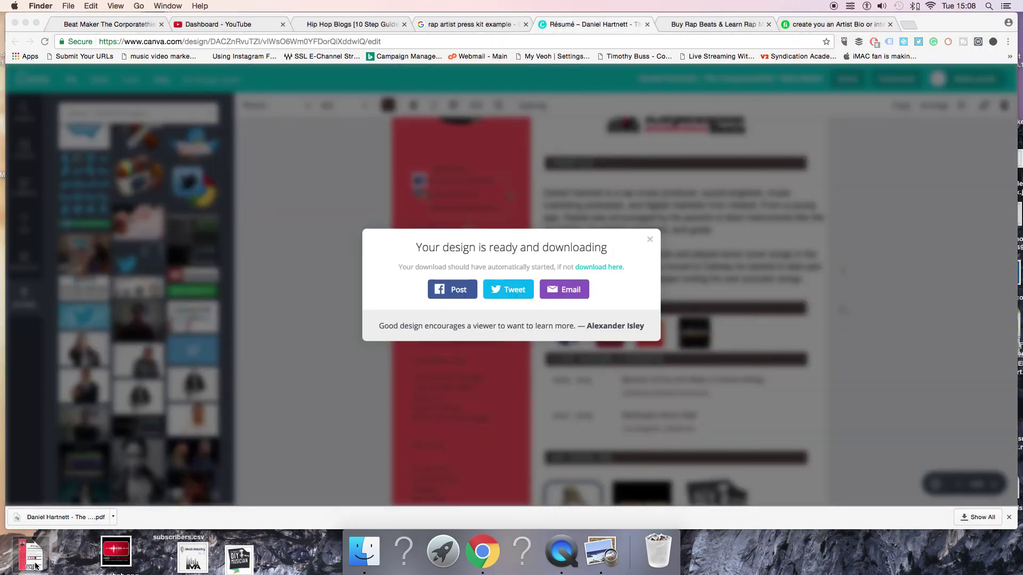
# Quick Look the downloaded press kit PDF, then dismiss Canva's 'Your design is ready' notice
pyautogui.press('space')
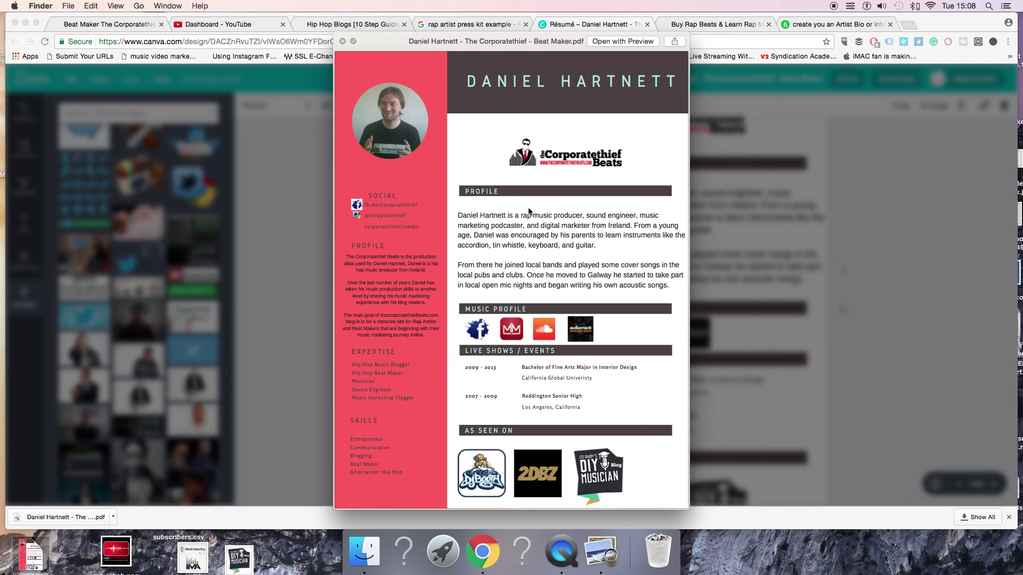
pyautogui.press('space')
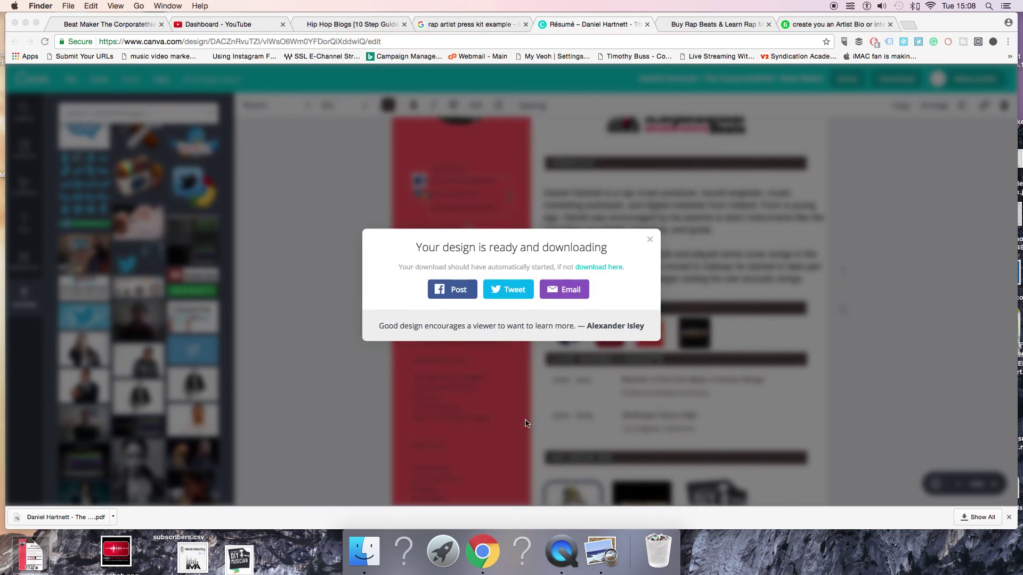
pyautogui.click(650, 235)
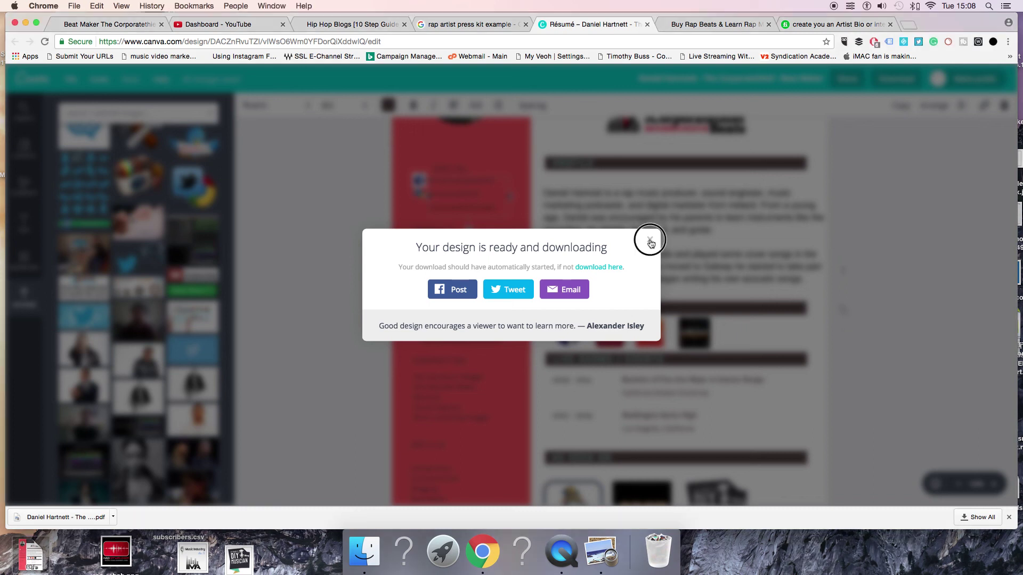
pyautogui.click(651, 236)
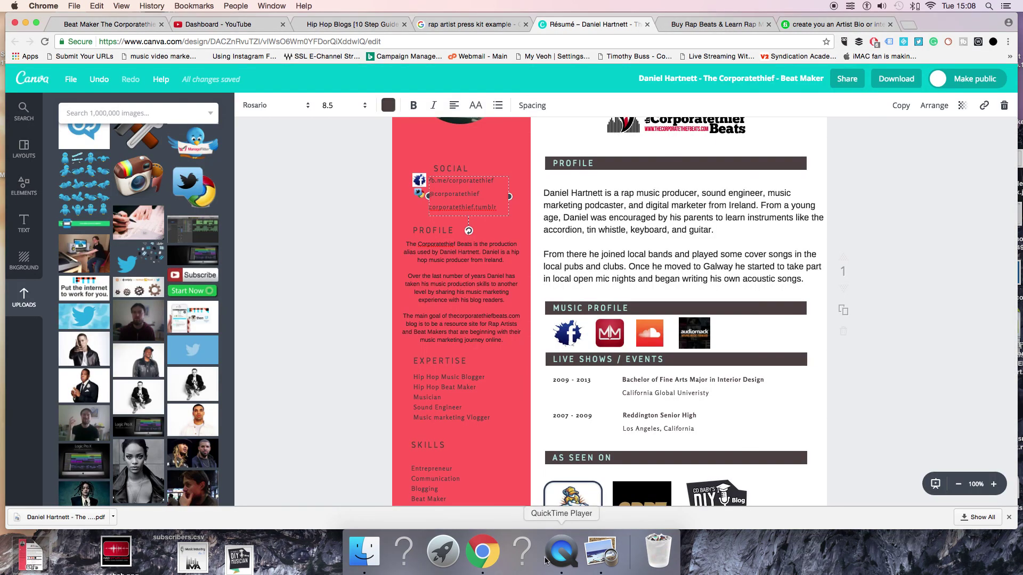
pyautogui.click(561, 551)
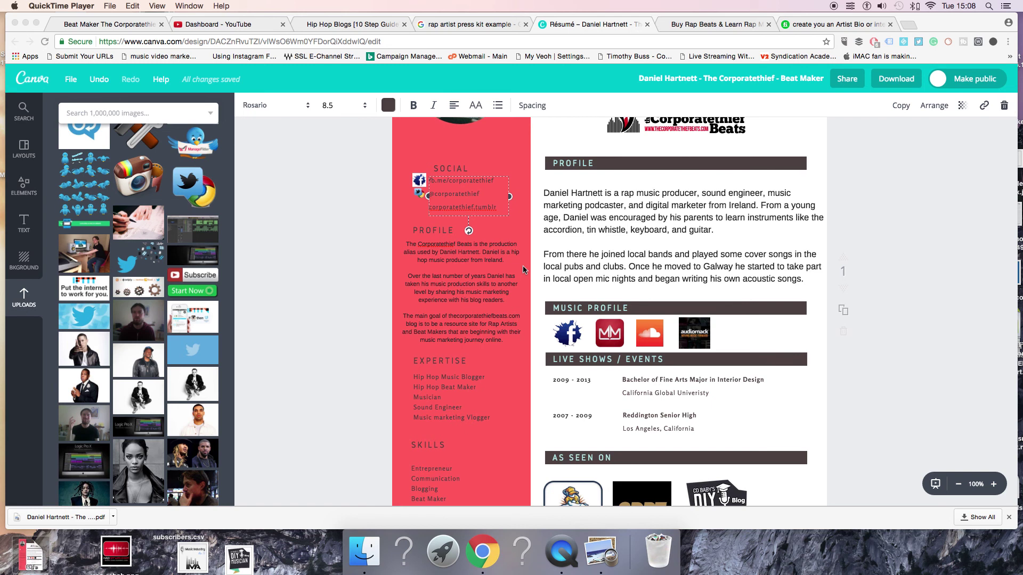